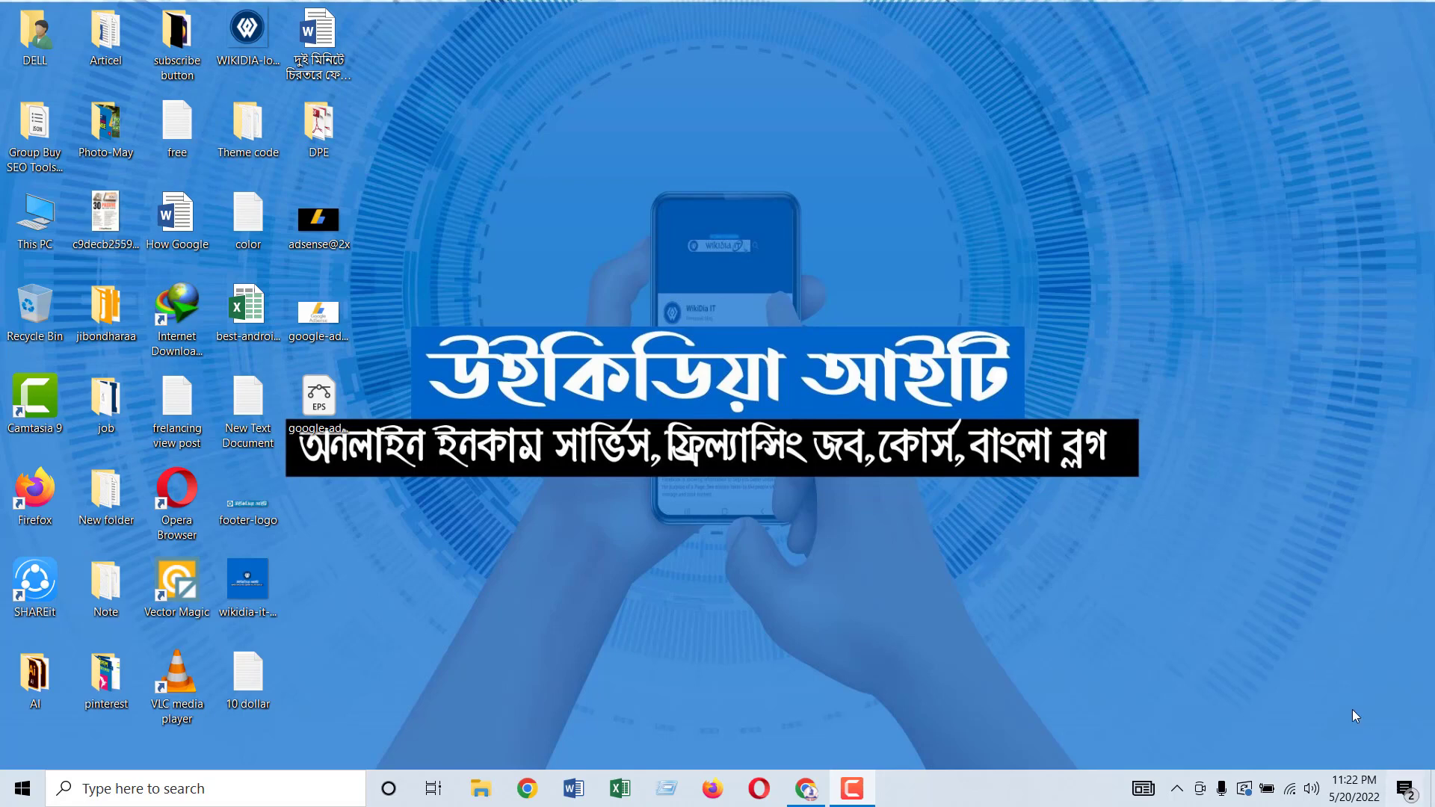
Step: Refresh the Windows desktop twice and restore the Chrome window showing AdSense for YouTube
right_click(603, 142)
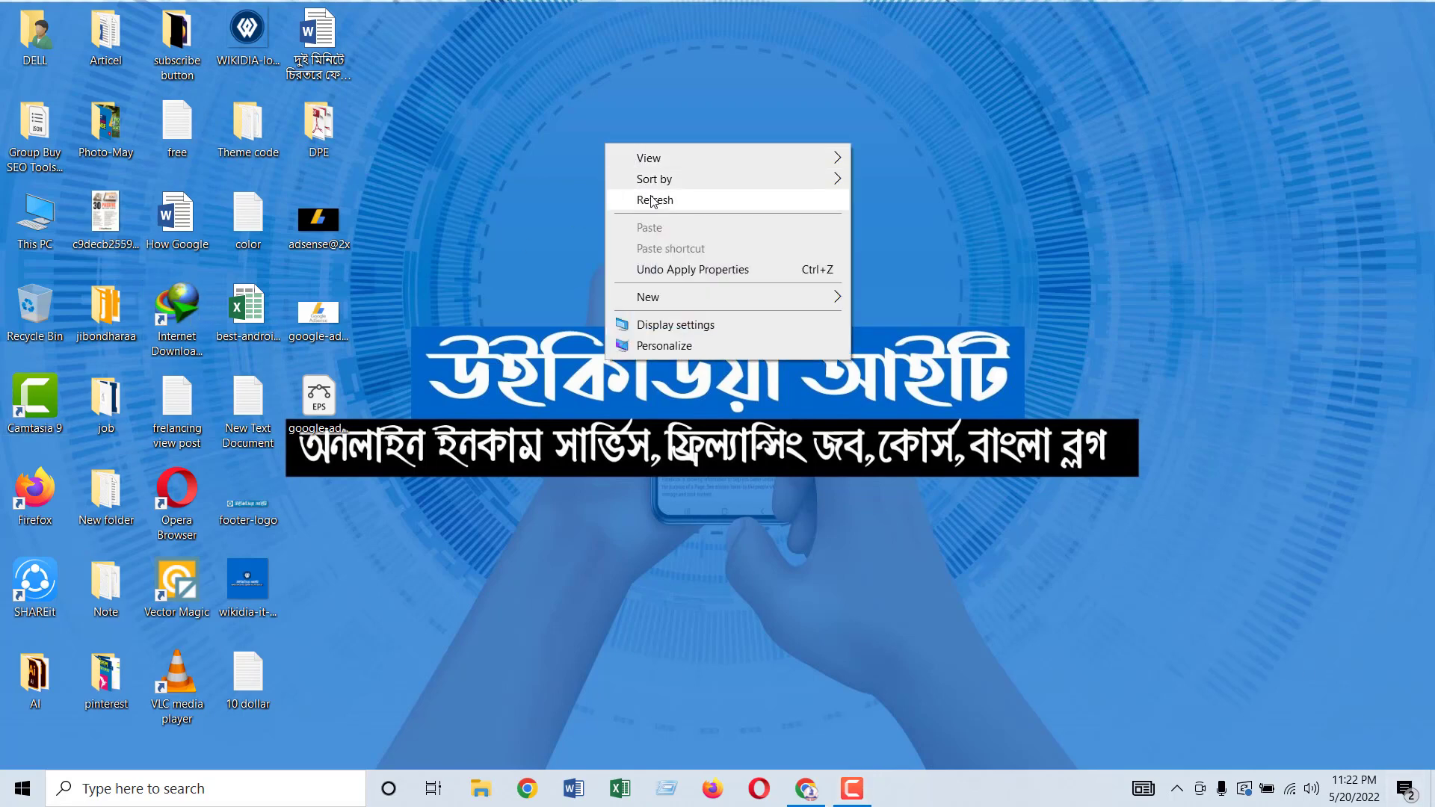
left_click(656, 199)
right_click(664, 188)
right_click(795, 313)
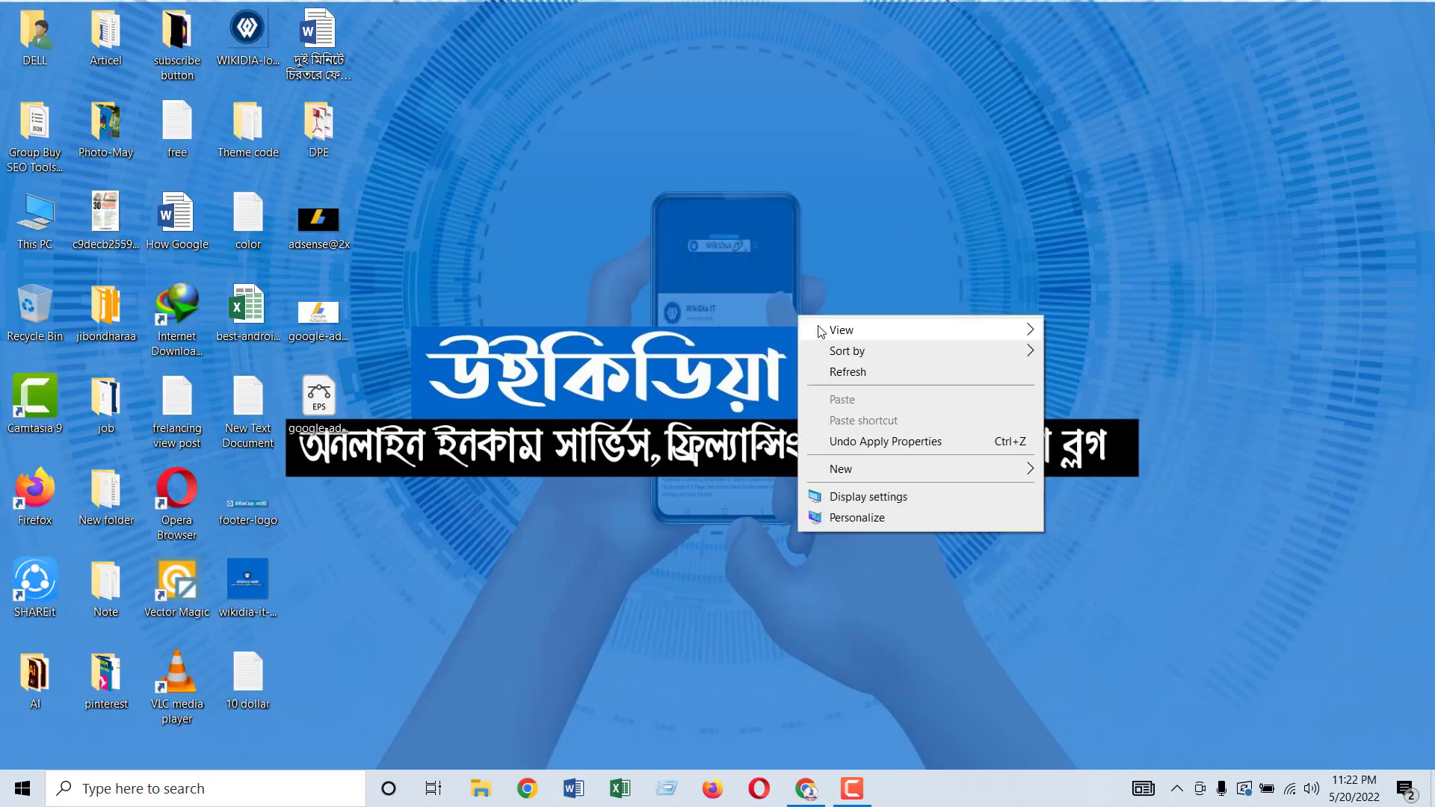
left_click(843, 374)
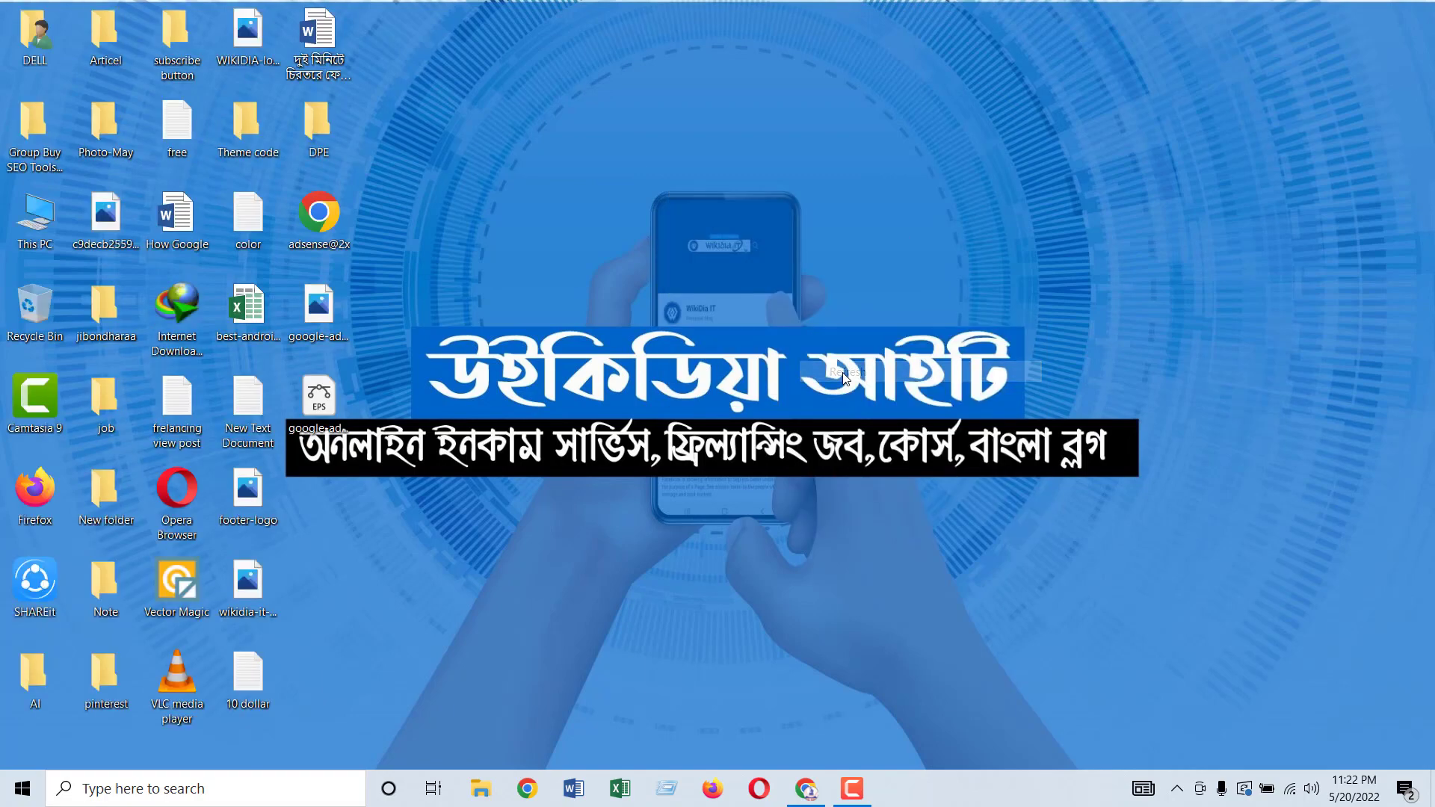
left_click(806, 789)
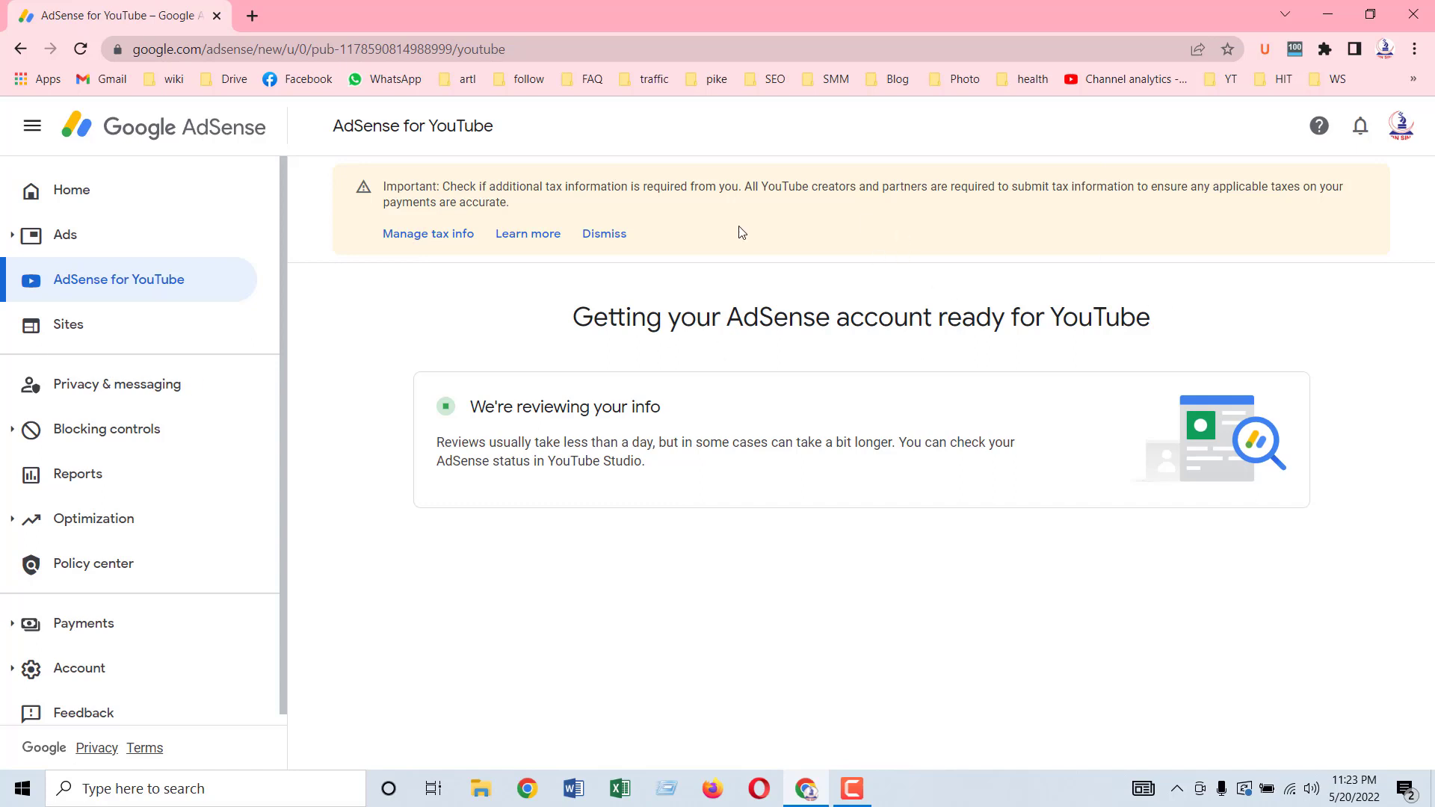
double_click(415, 190)
left_click(415, 189)
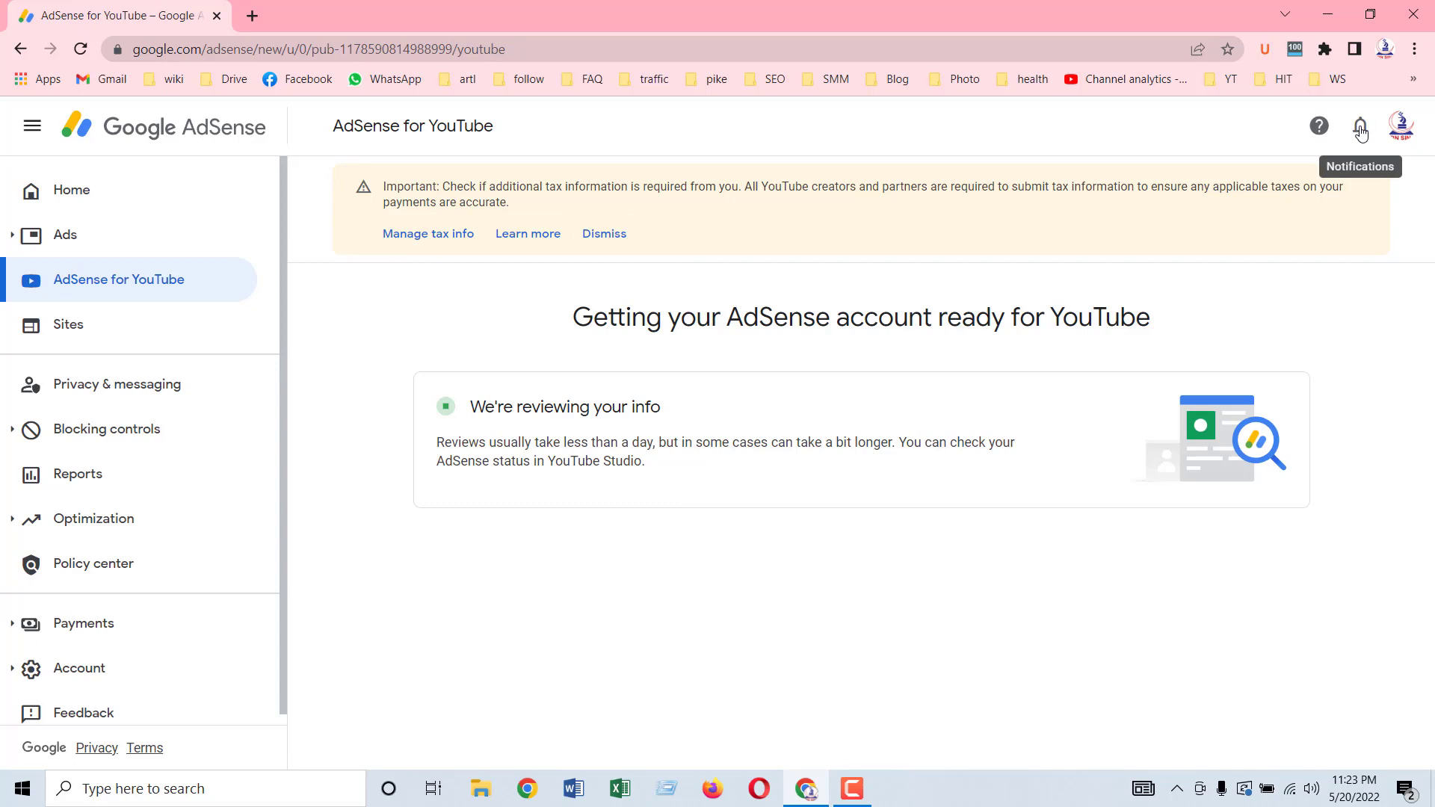
left_click(1361, 133)
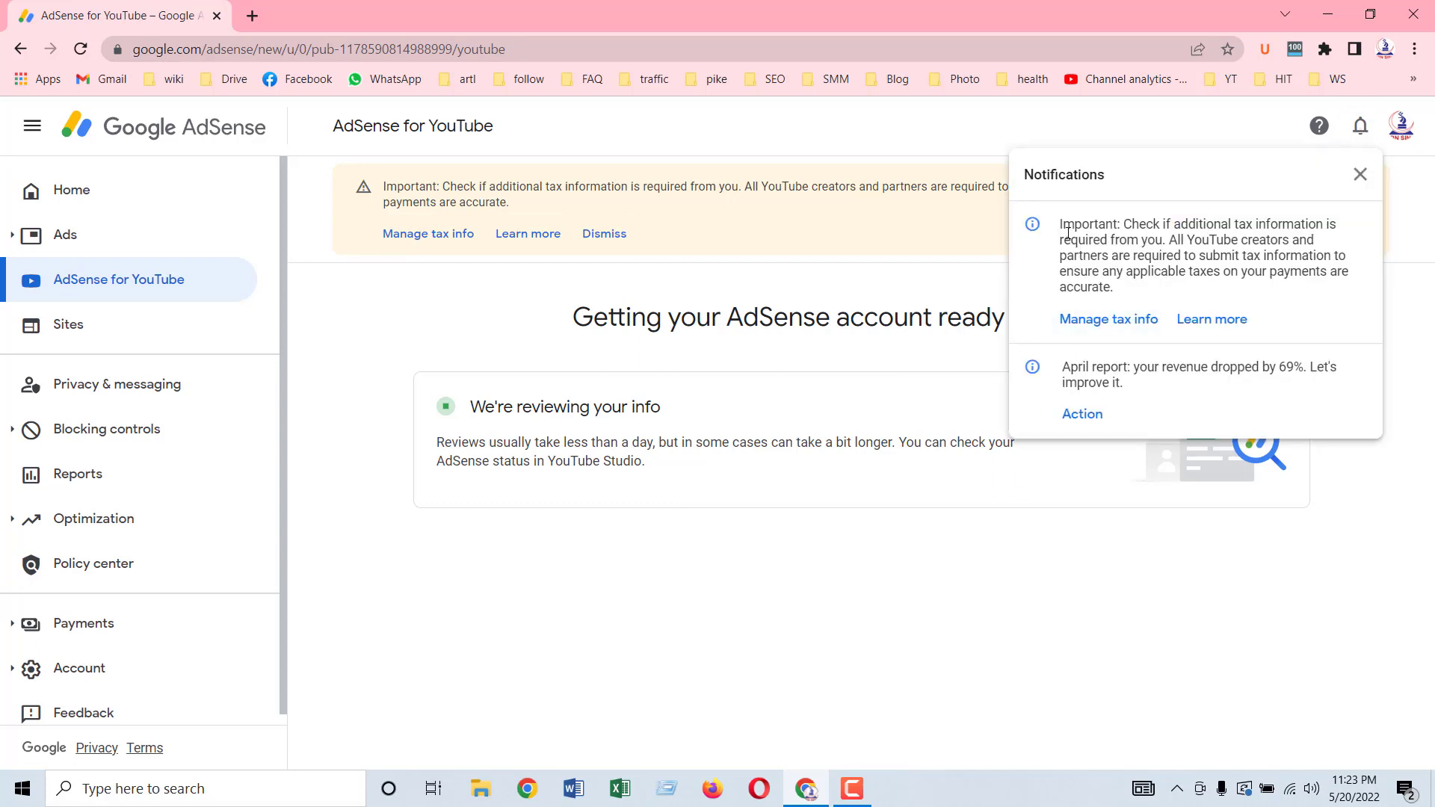
left_click(1366, 173)
scroll(127, 621, "down", 1)
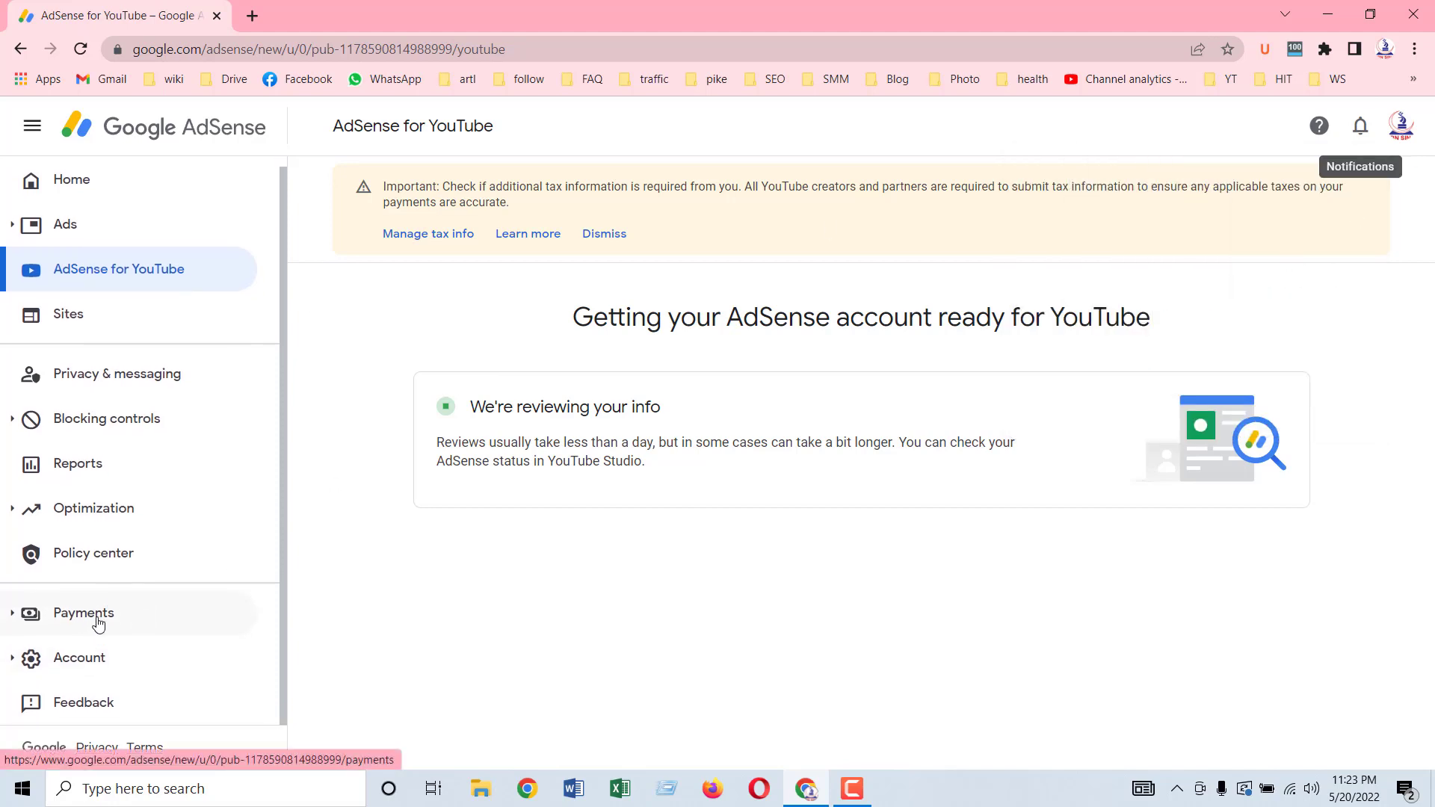
Step: Follow the Important banner's 'Manage tax info' link to the Payments tax page
scroll(96, 586, "up", 1)
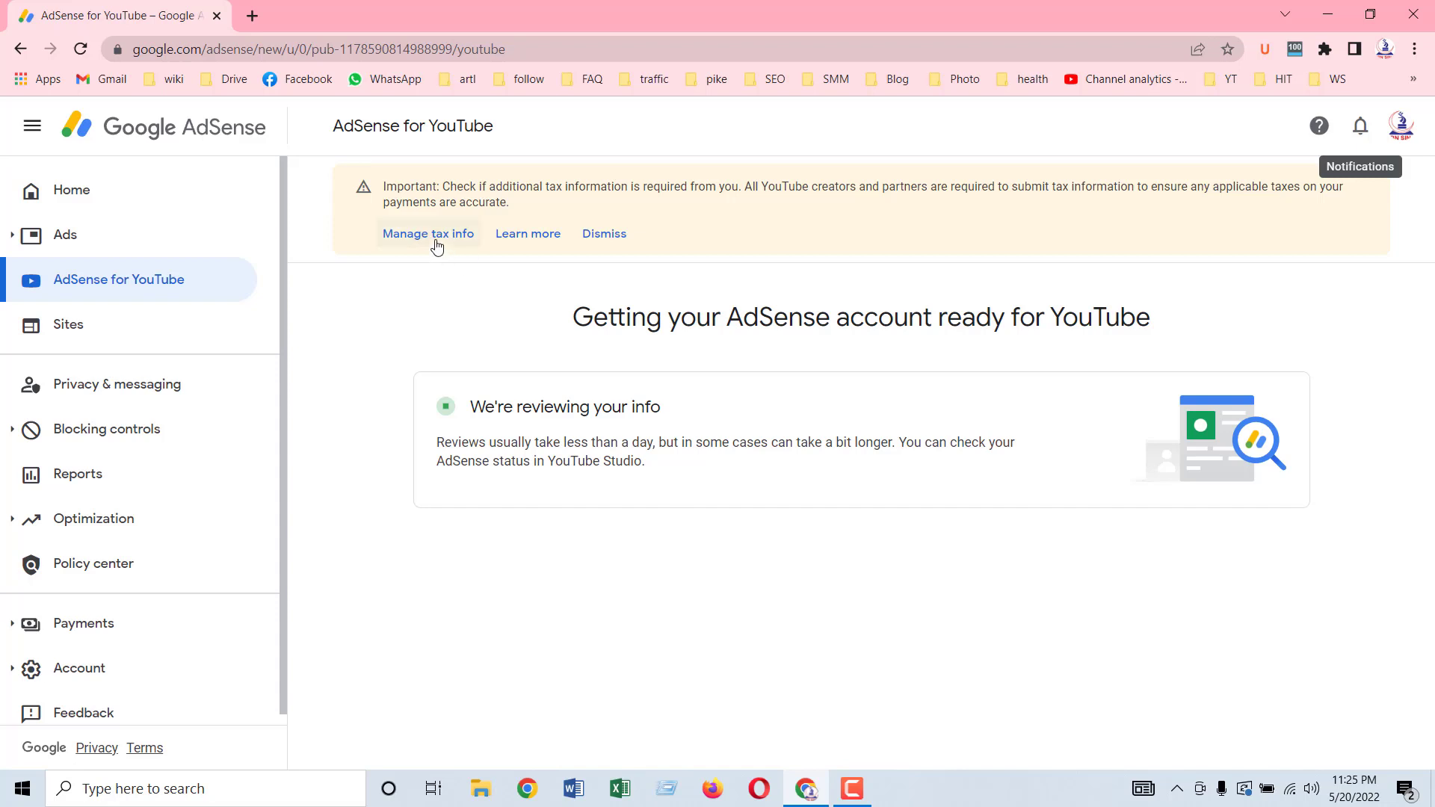
left_click(438, 234)
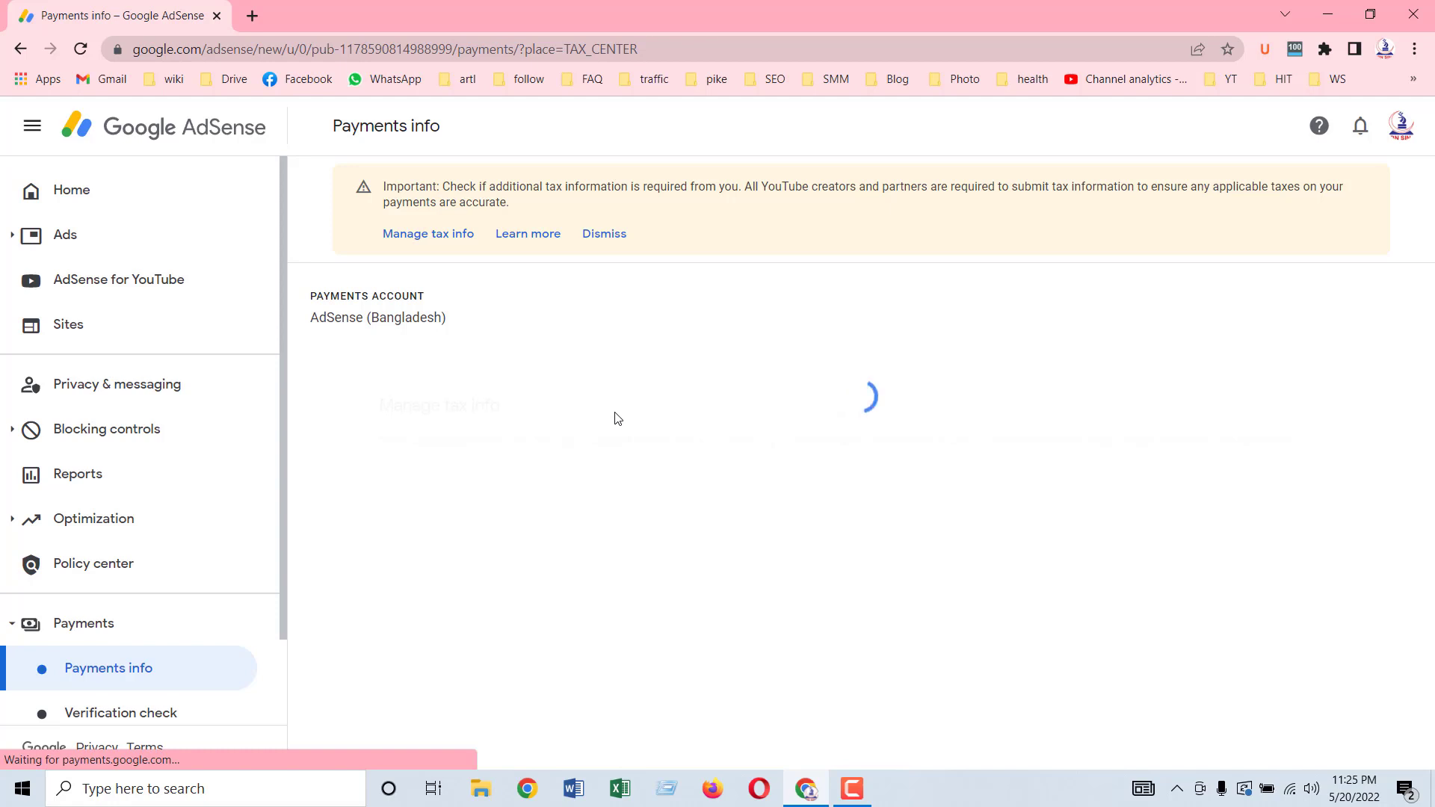
Step: Look over the Manage tax info page, then choose to add United States tax info
scroll(931, 512, "down", 1)
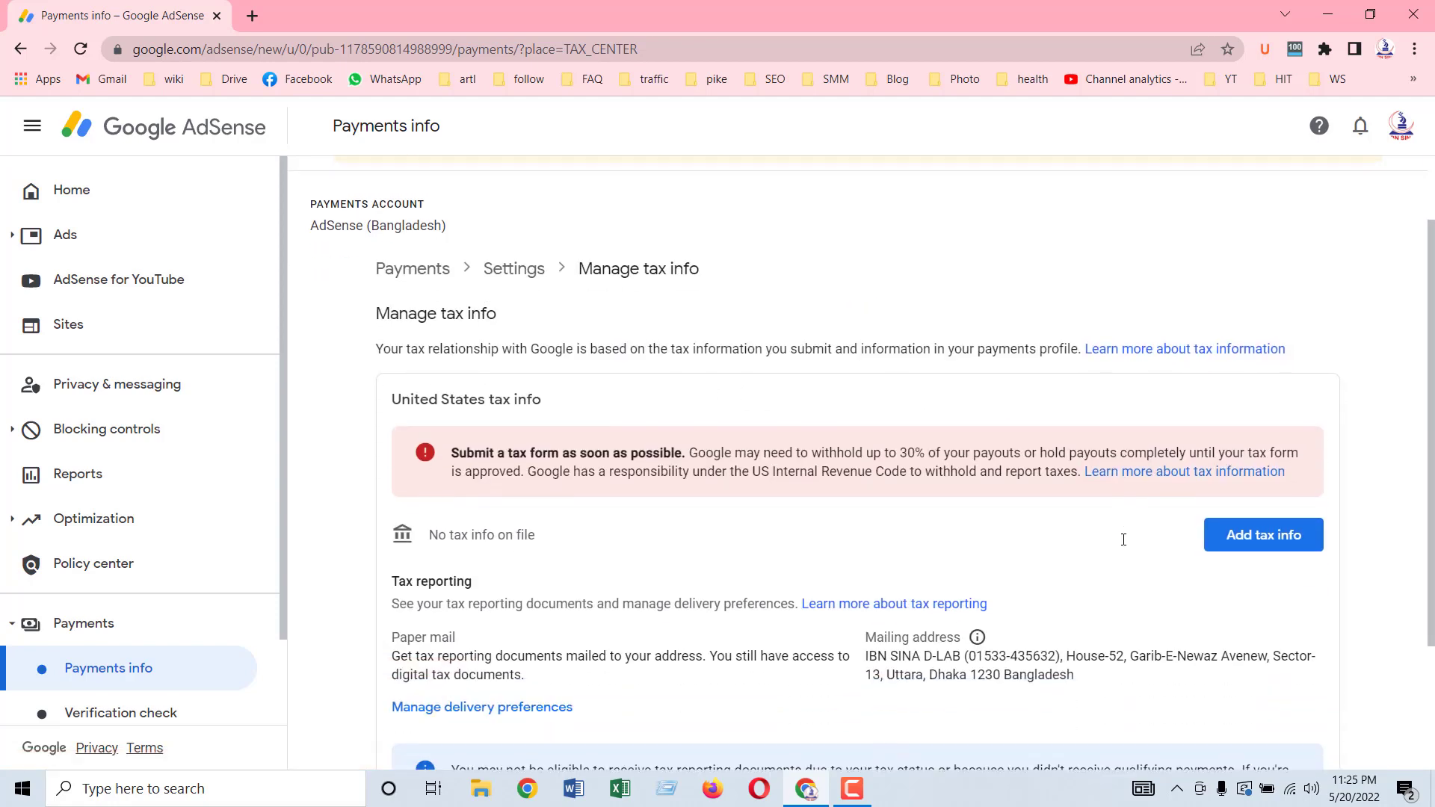
scroll(1097, 538, "down", 1)
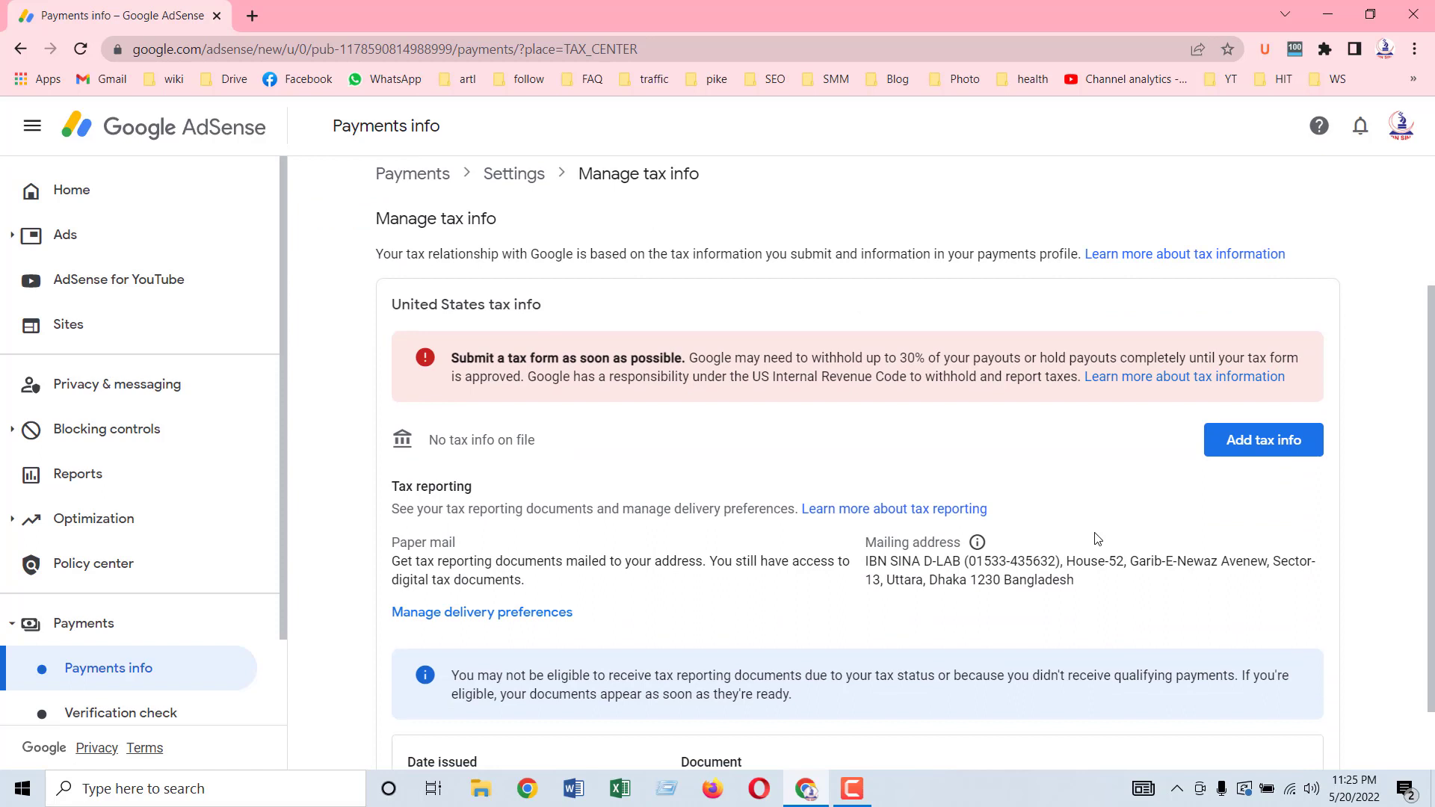
scroll(523, 485, "up", 1)
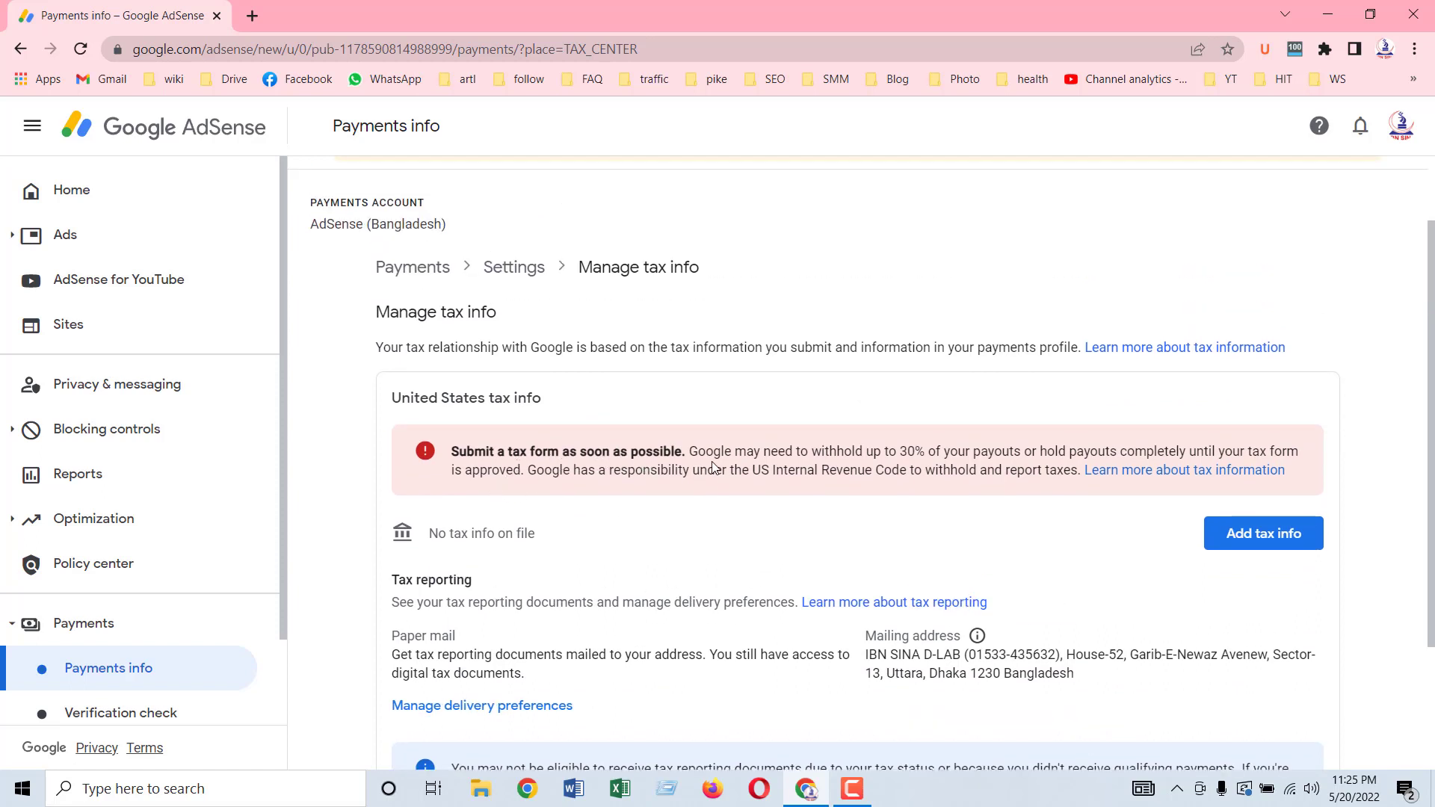
scroll(638, 482, "up", 1)
scroll(598, 486, "down", 2)
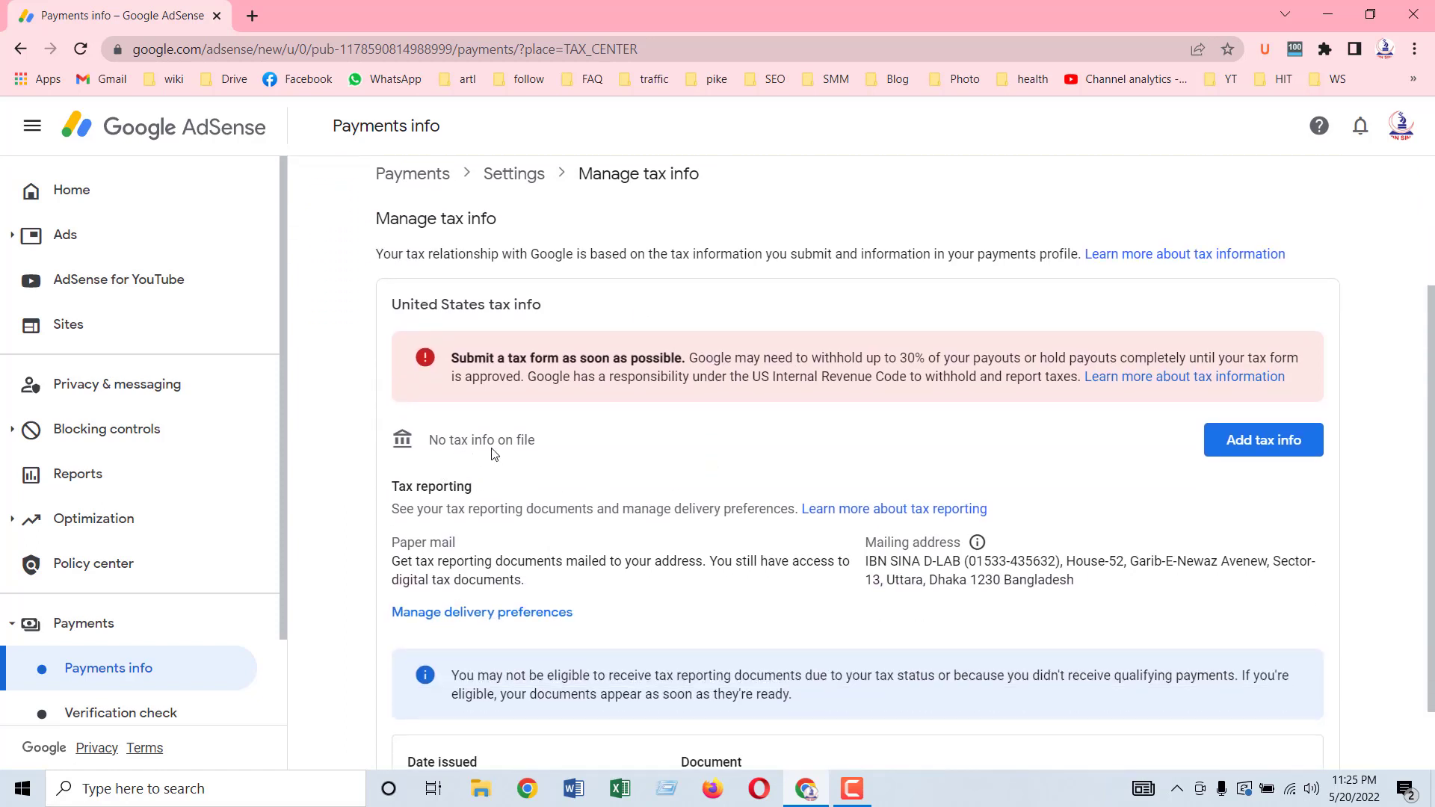
scroll(587, 454, "down", 1)
scroll(594, 458, "down", 1)
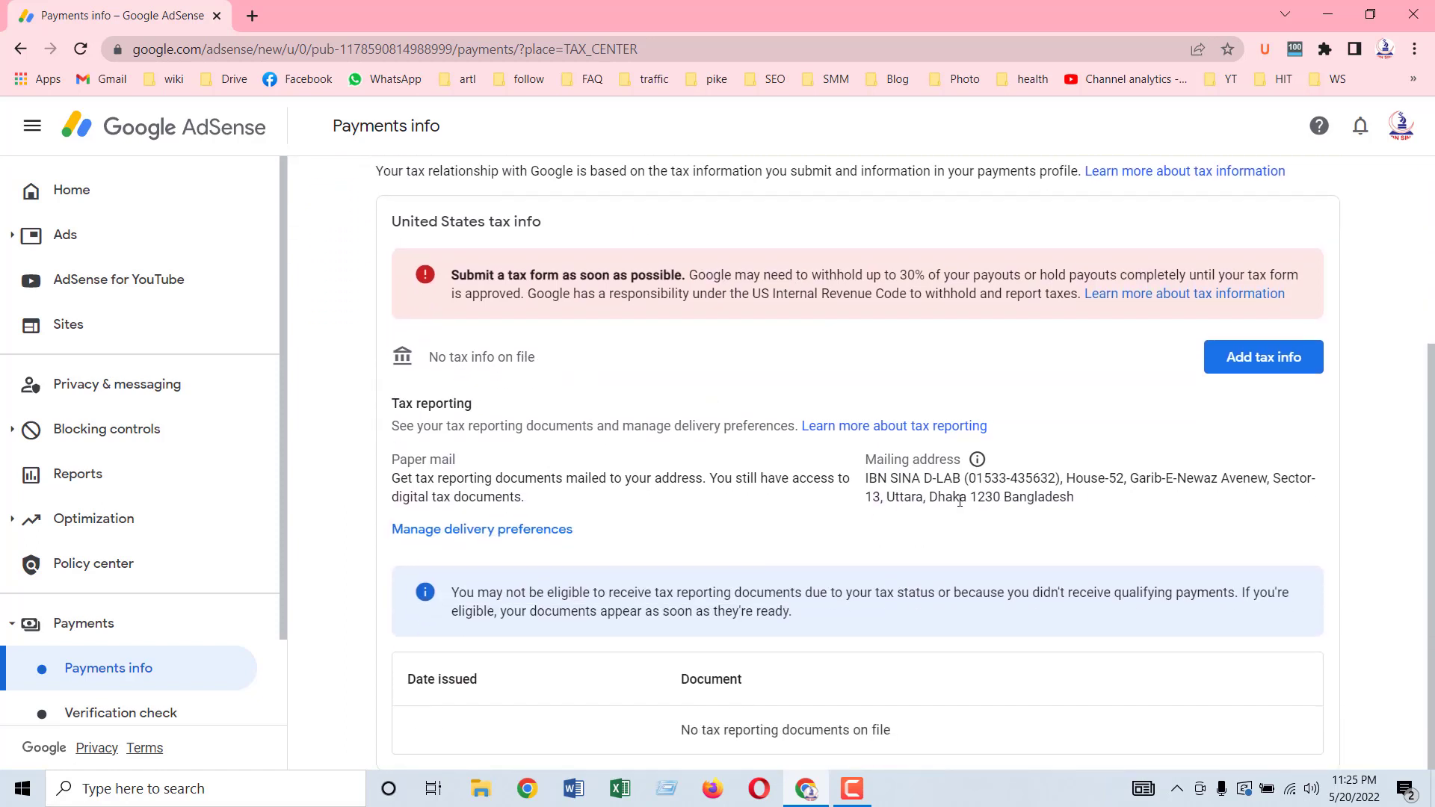
scroll(960, 501, "up", 3)
scroll(960, 500, "down", 3)
left_click(1247, 367)
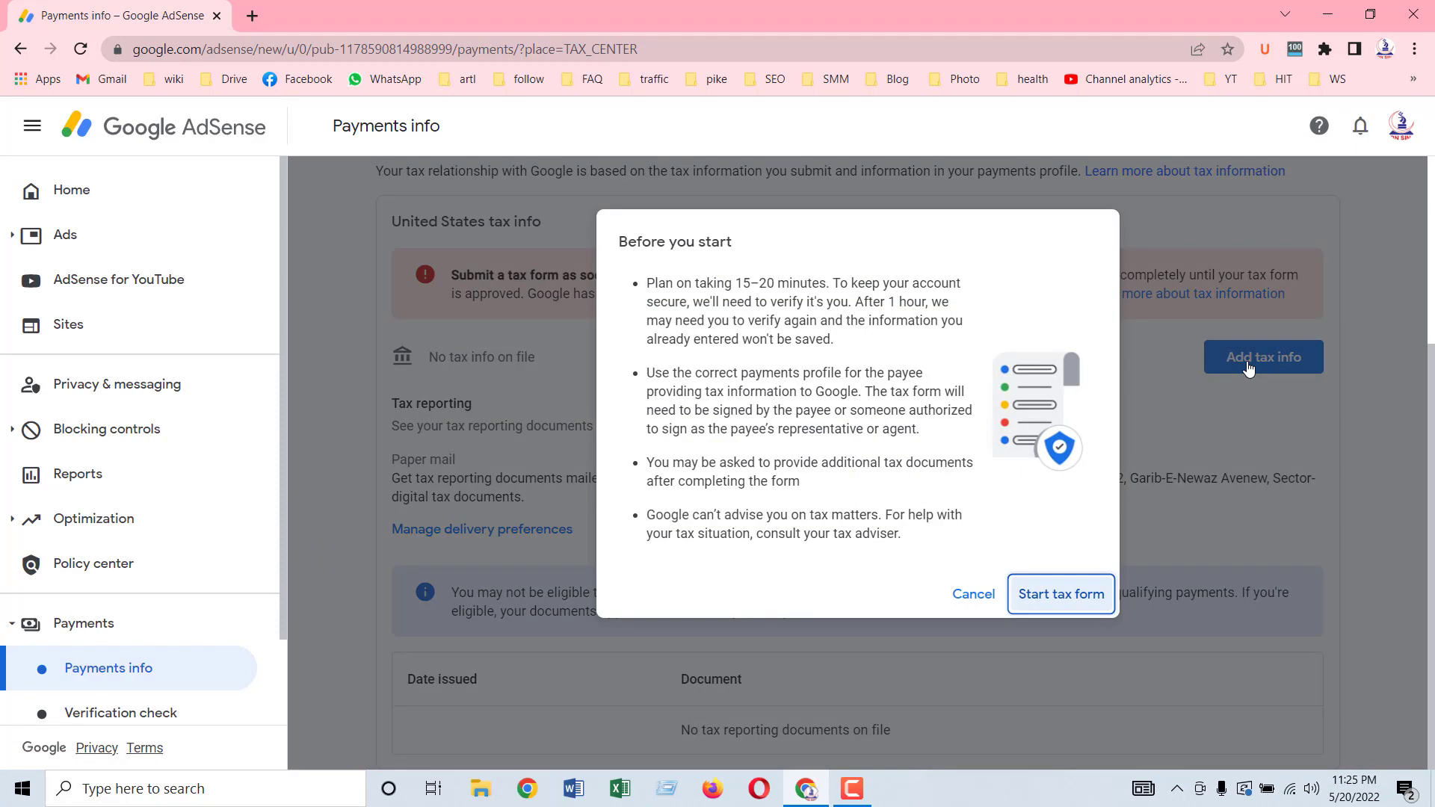
Step: Start the tax form and confirm the Google account password to reach the questionnaire
left_click(1061, 594)
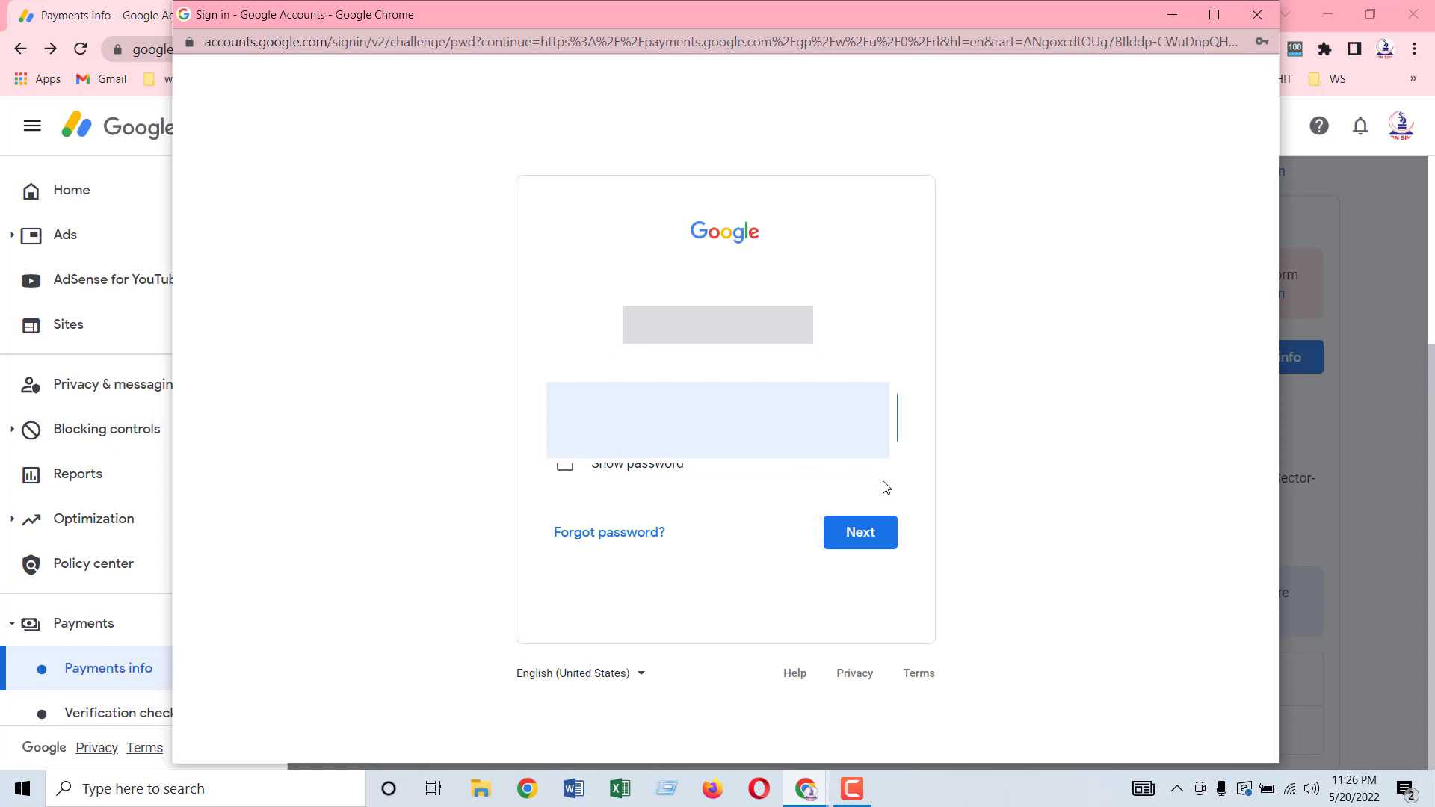
left_click(854, 539)
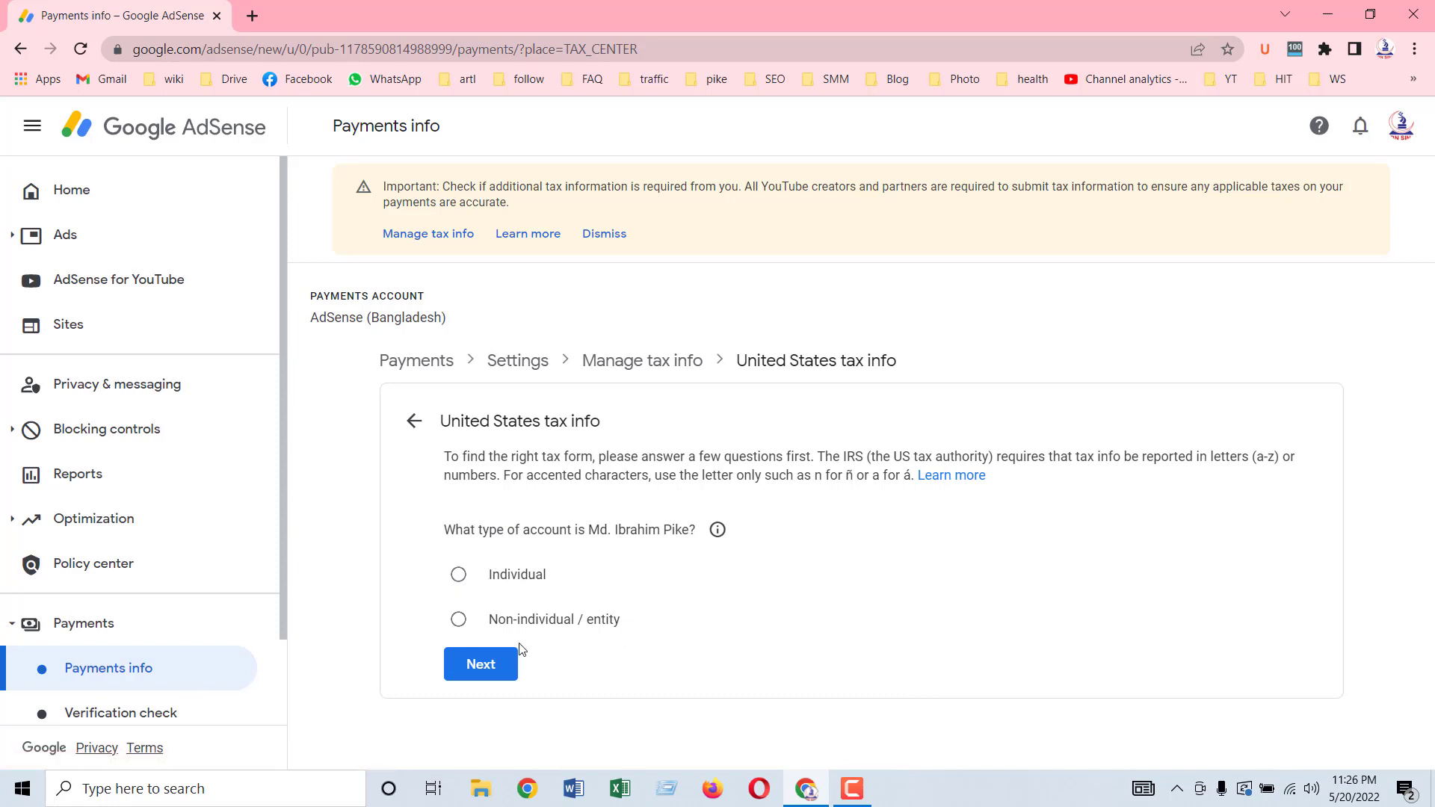
Step: Declare an Individual account that is not a US citizen or resident
left_click(495, 586)
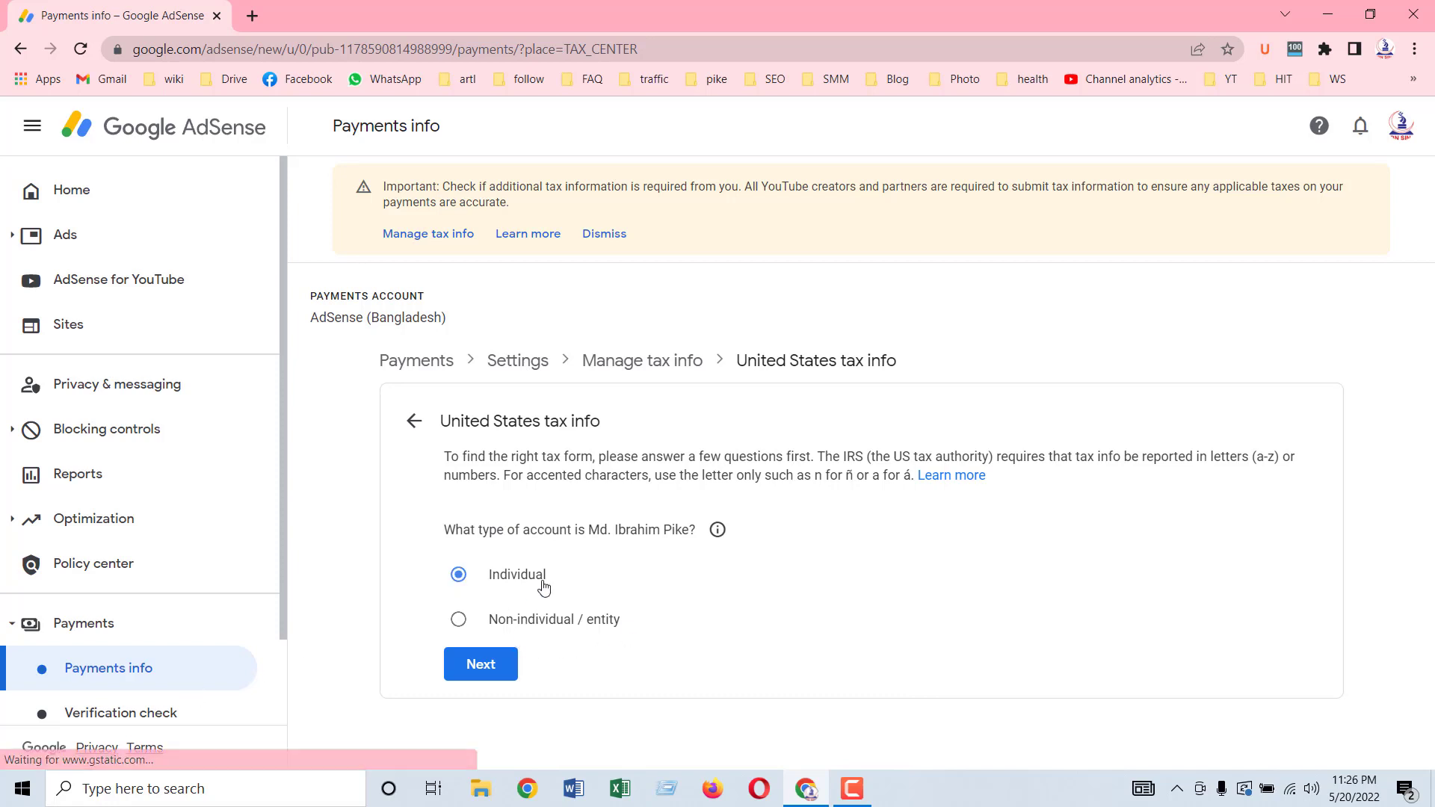
left_click(486, 668)
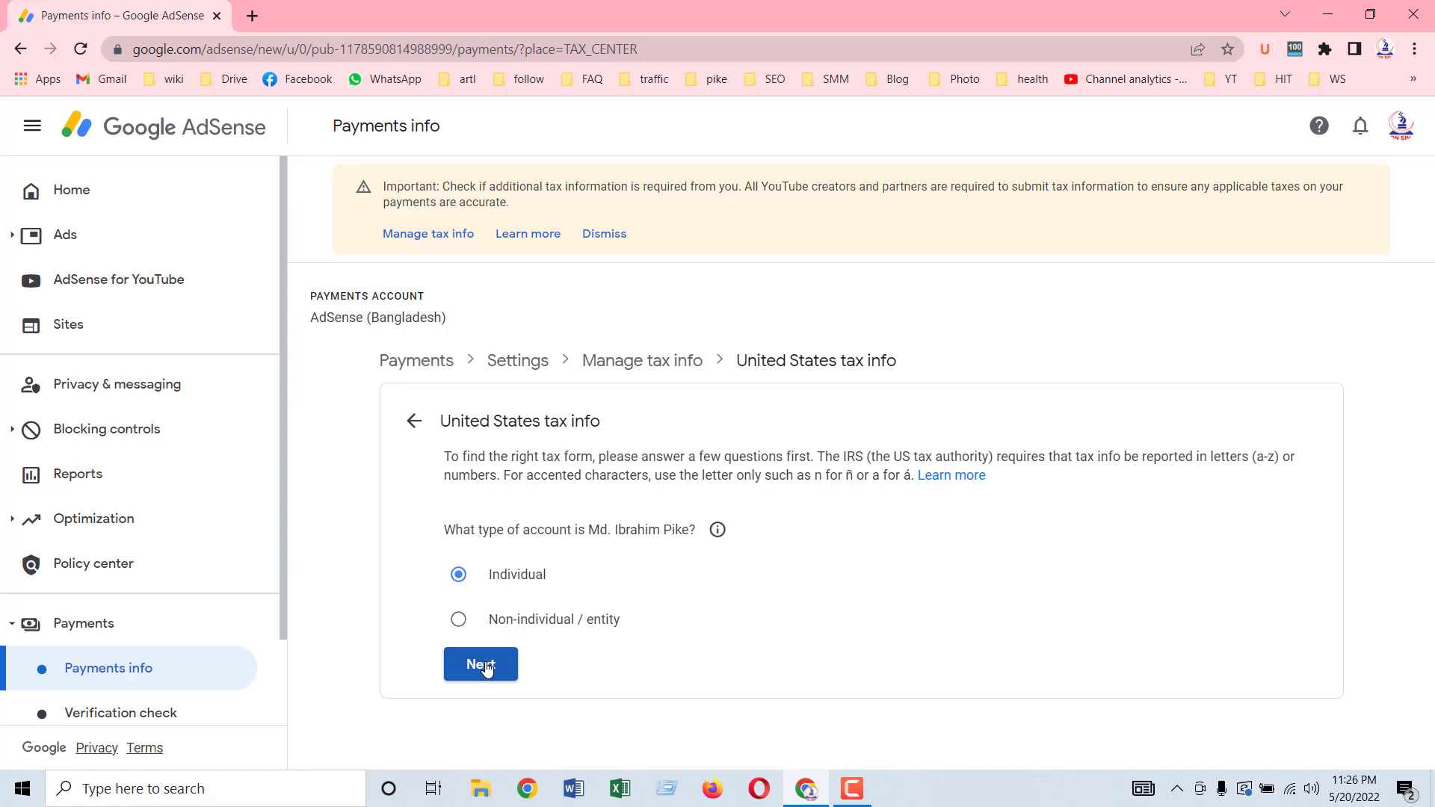
scroll(710, 615, "down", 1)
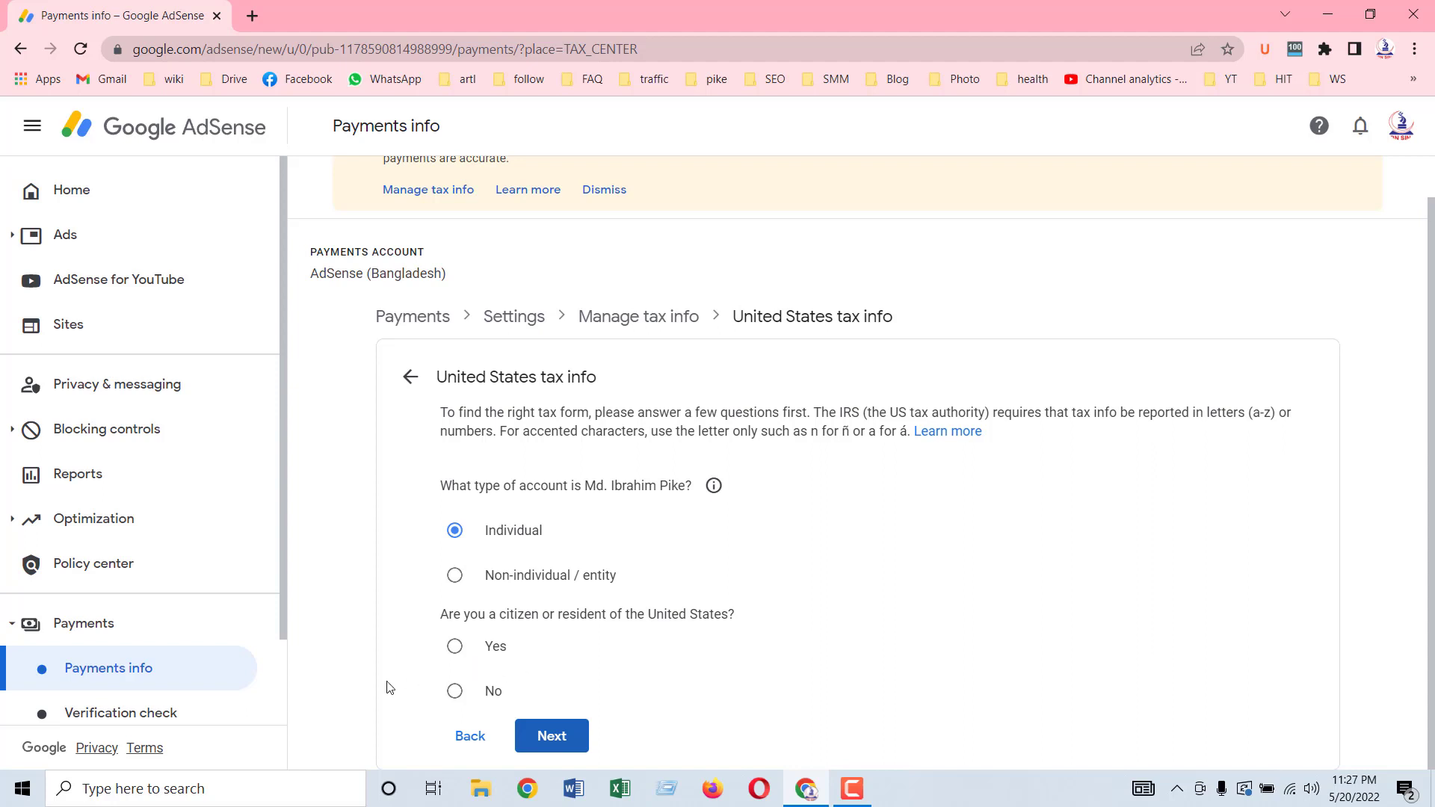
left_click(453, 694)
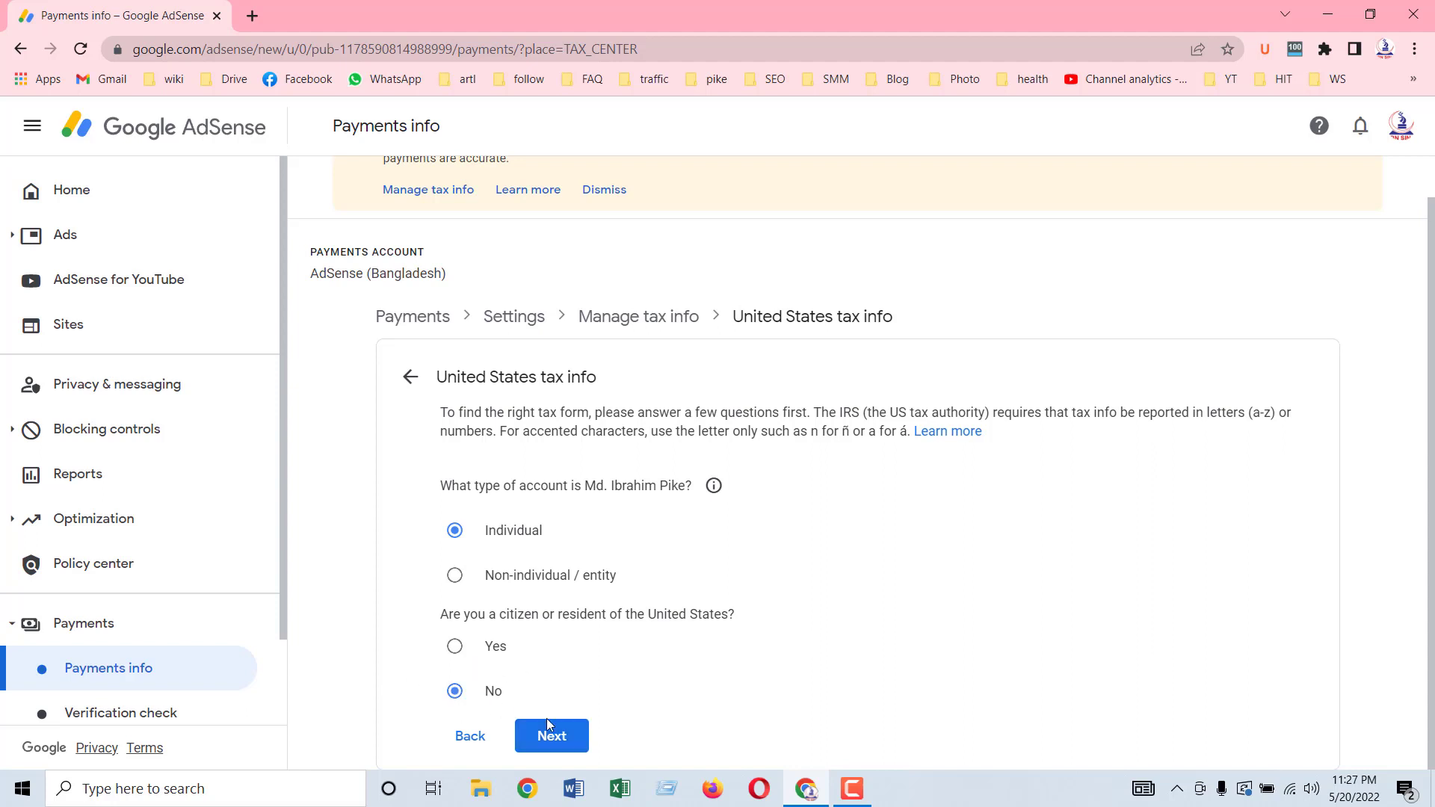
left_click(561, 748)
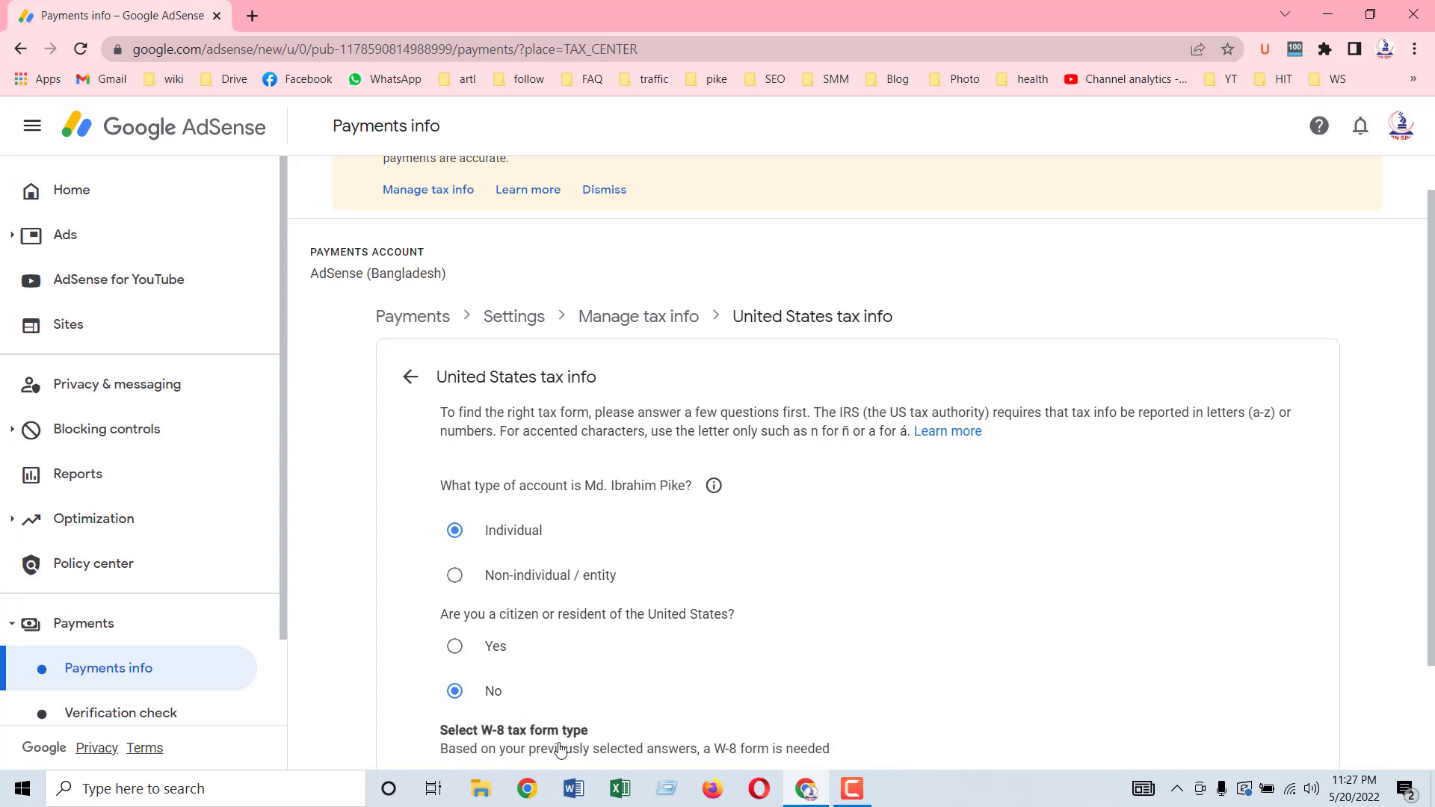
Step: Choose the W-8BEN form and start filling it in
scroll(641, 607, "down", 2)
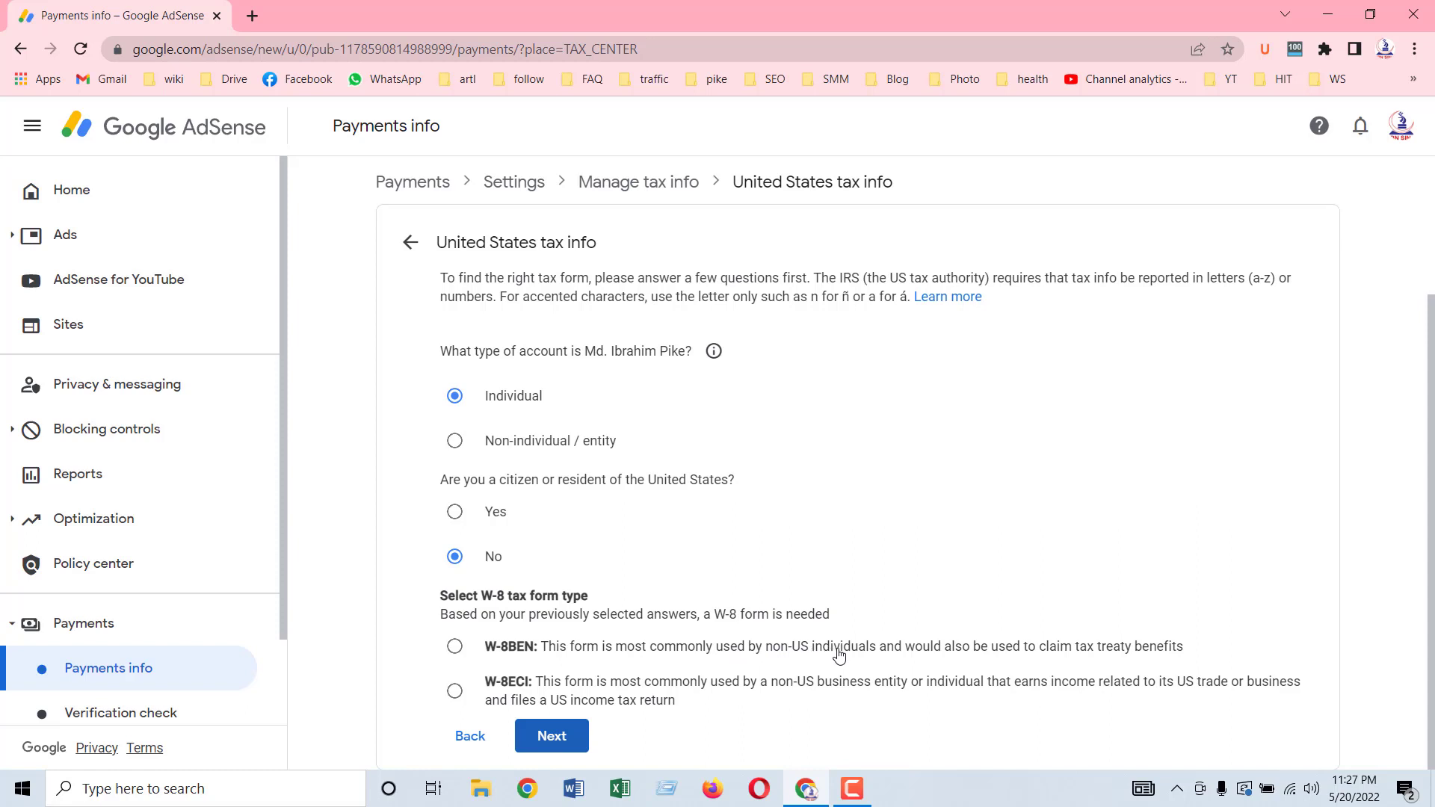
left_click(455, 647)
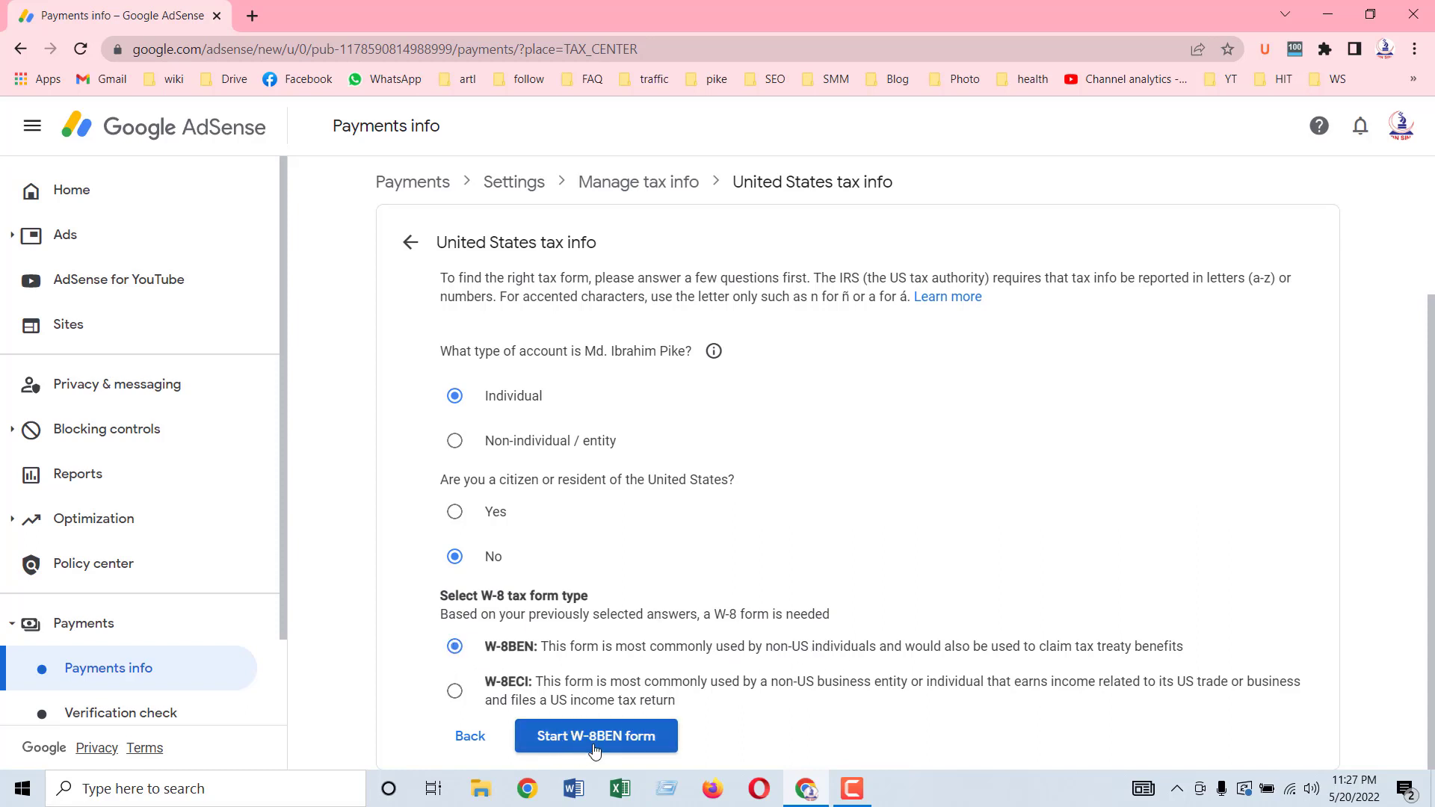
left_click(596, 749)
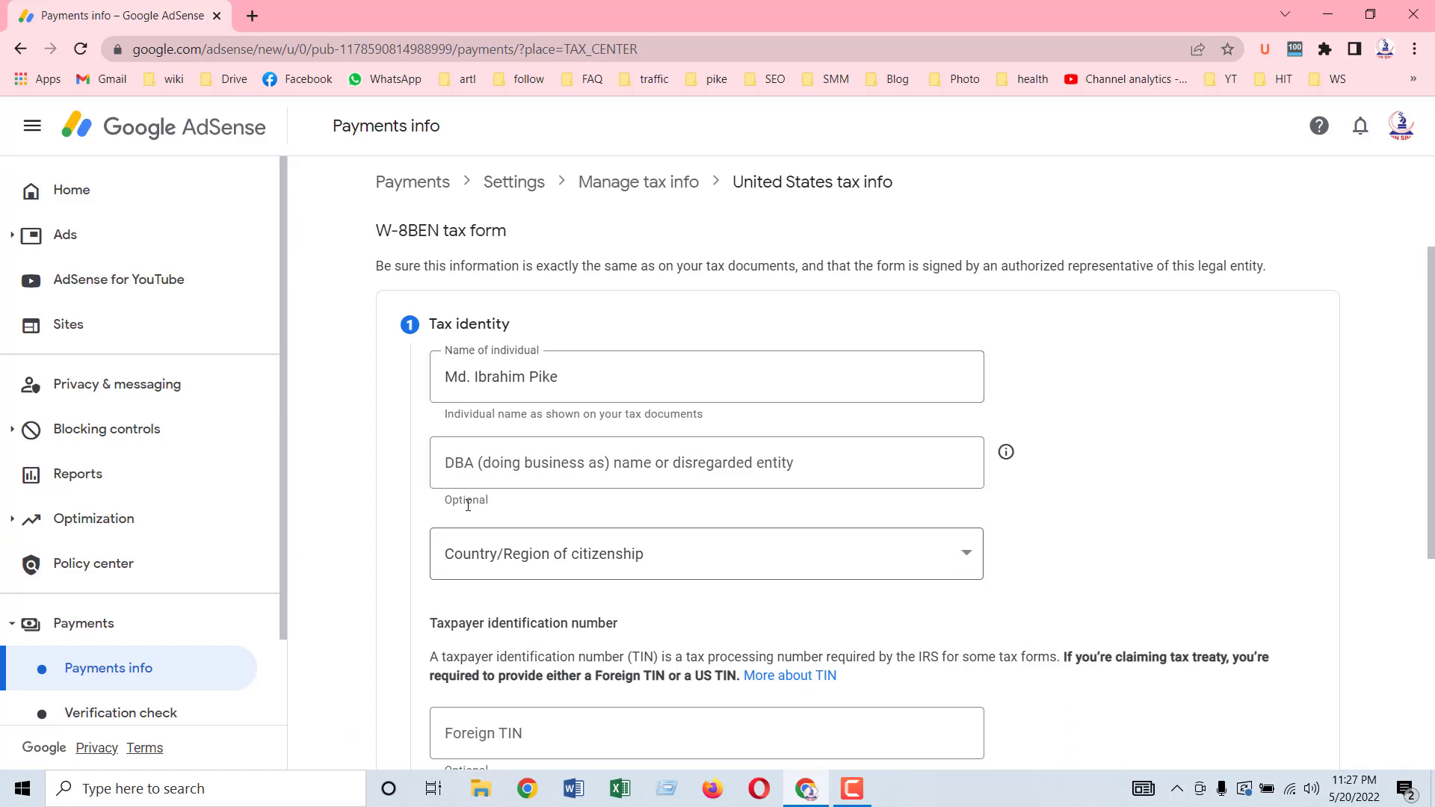
Step: Pick Bangladesh from the Country/Region of citizenship dropdown on the W-8BEN form
scroll(1098, 499, "down", 3)
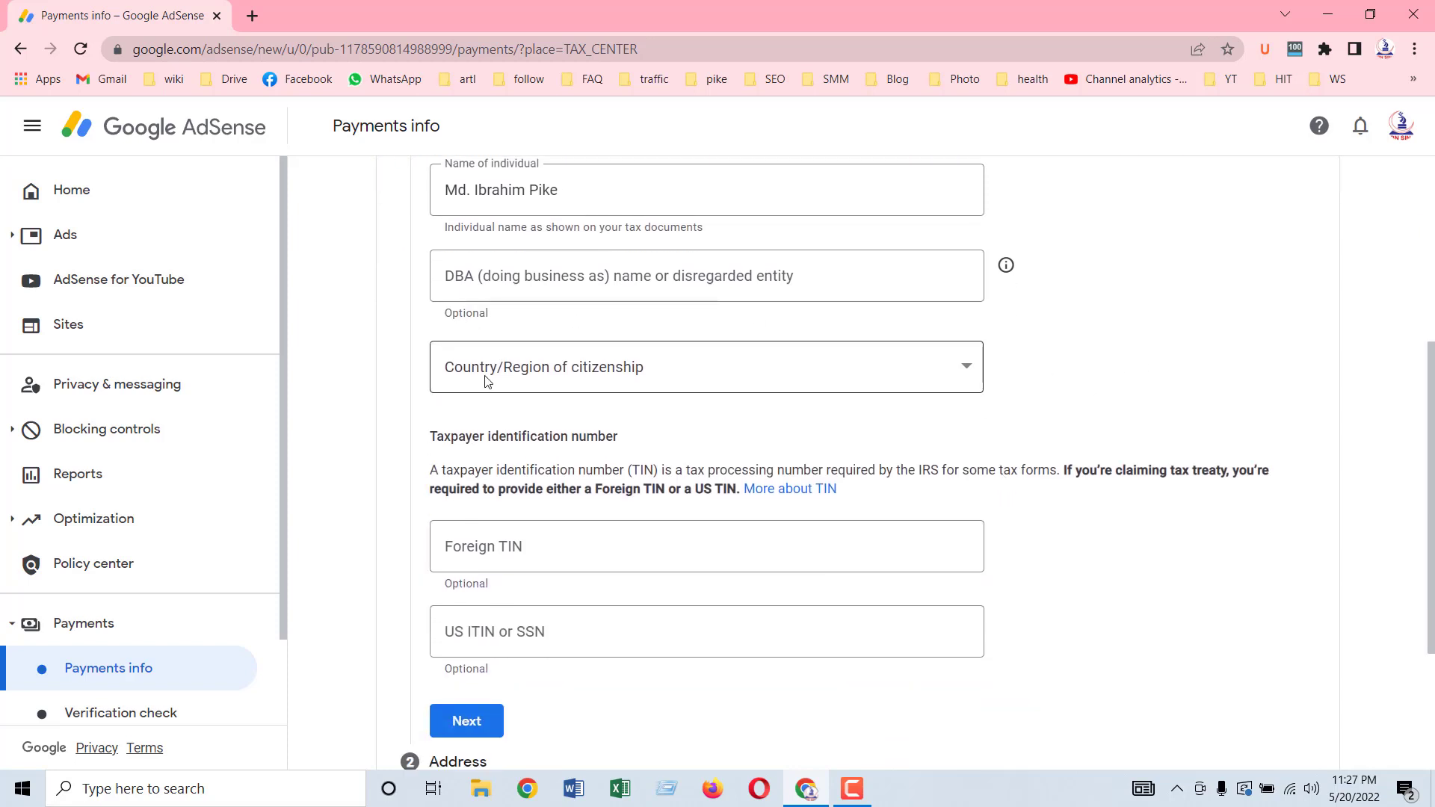
left_click(607, 373)
scroll(590, 568, "down", 2)
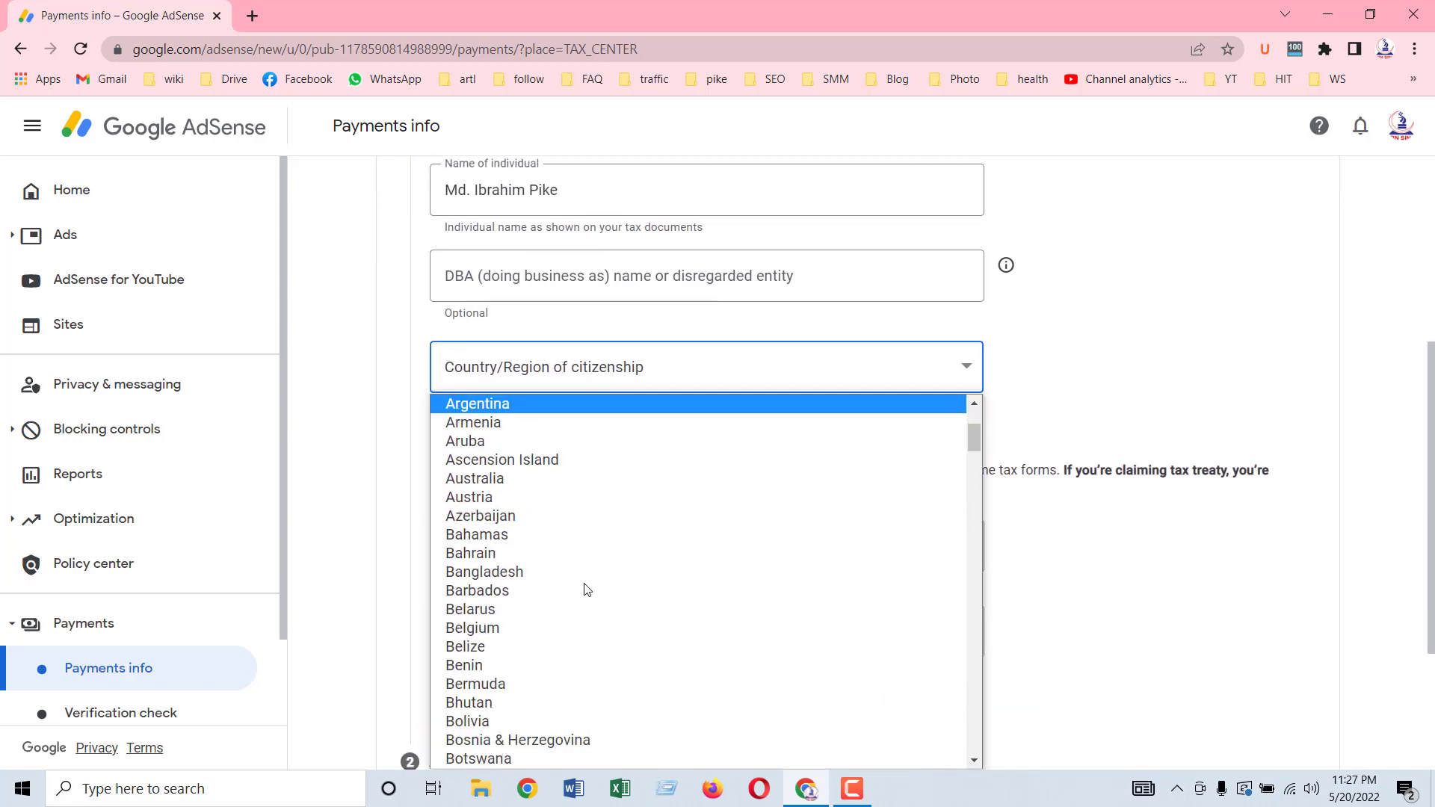
left_click(531, 573)
scroll(972, 486, "down", 1)
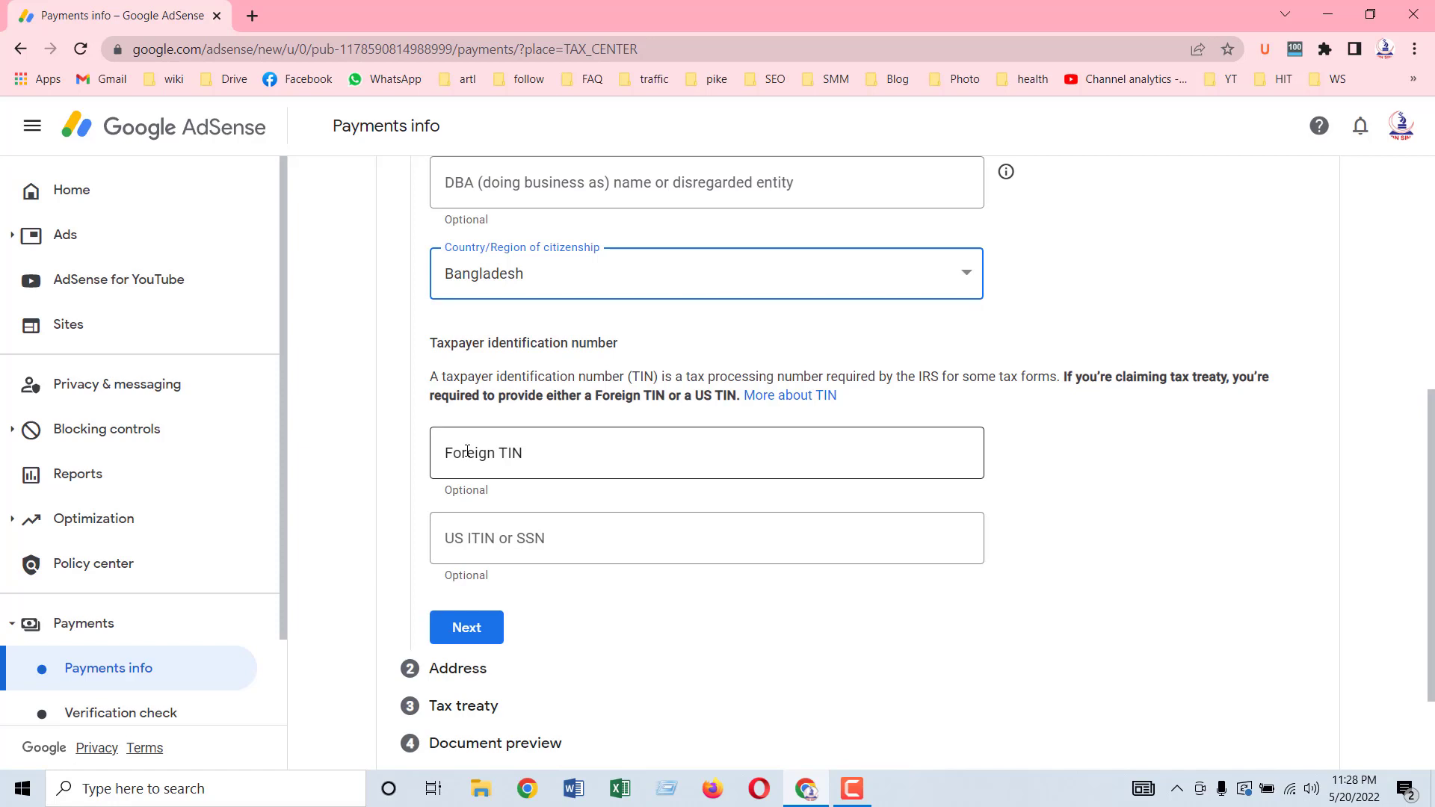
Step: Enter the foreign taxpayer identification number and try to continue past Tax identity
left_click(467, 451)
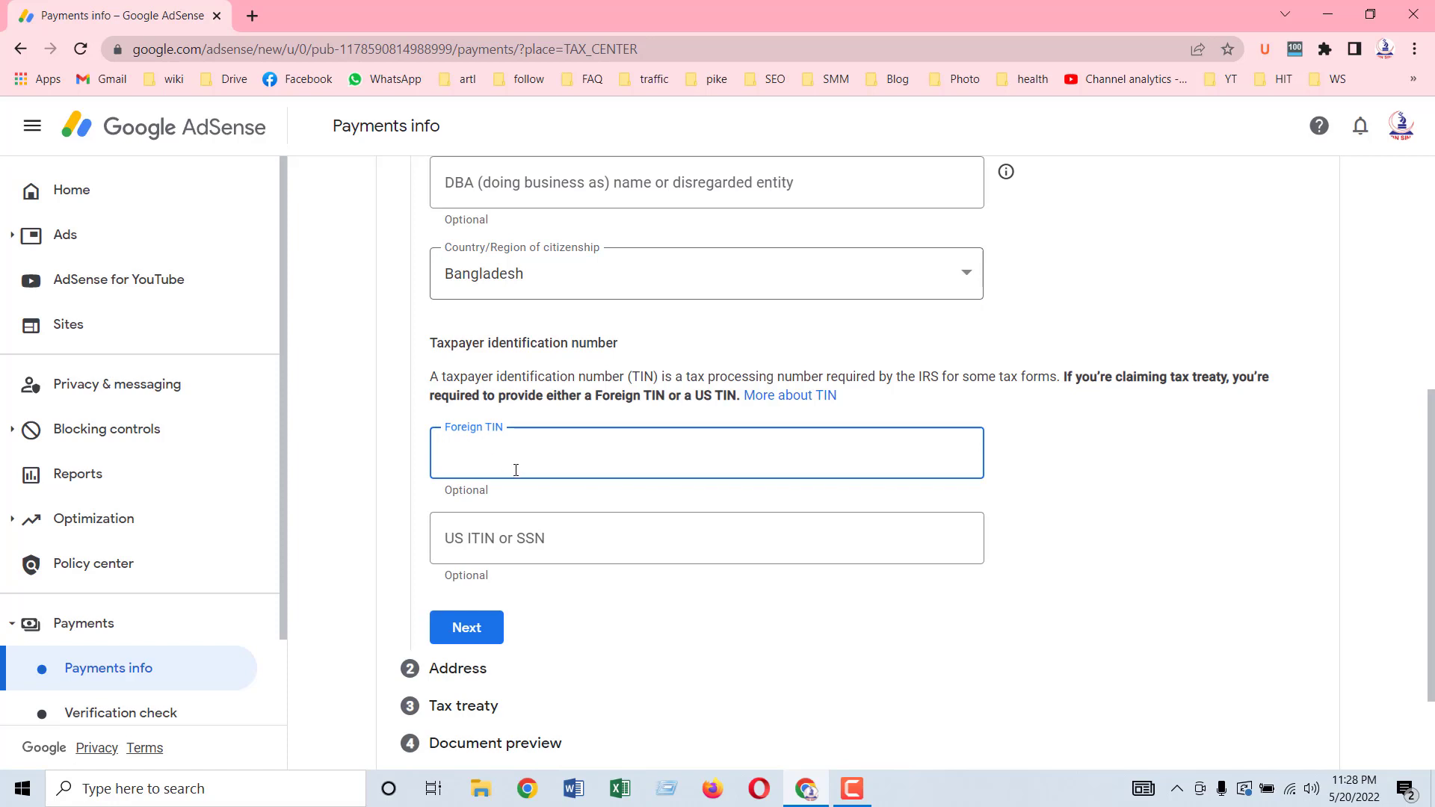
left_click(1093, 541)
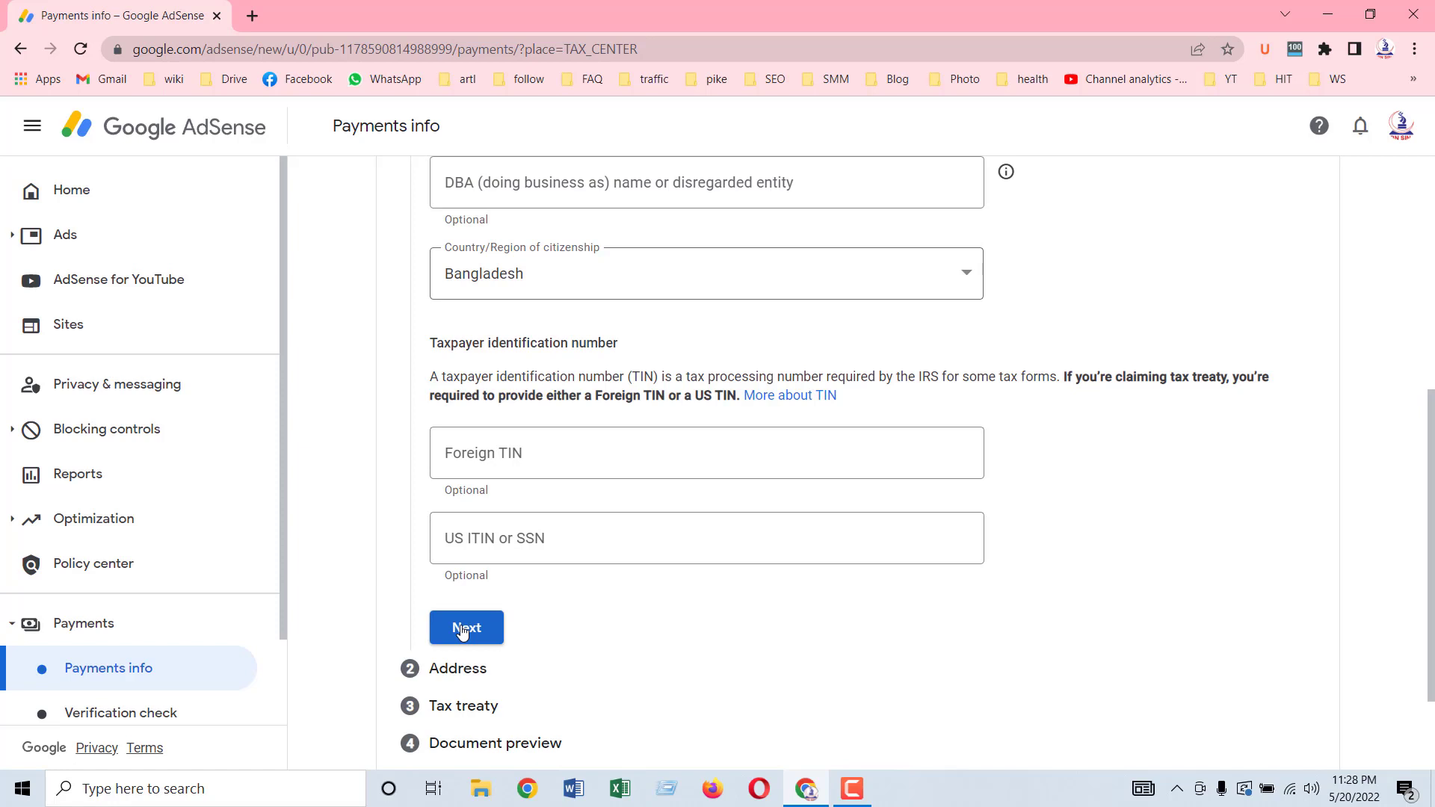
left_click(516, 454)
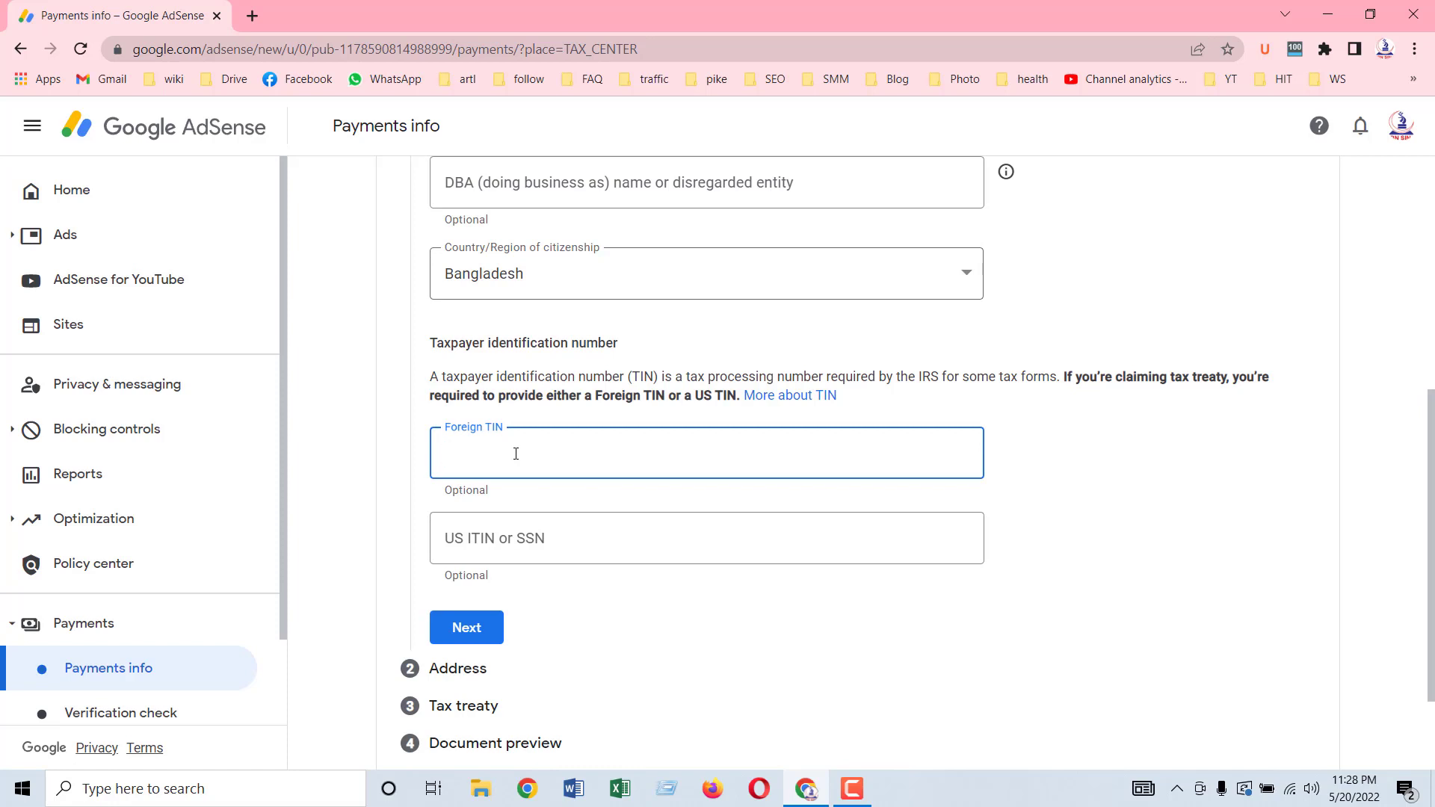
left_click(1095, 455)
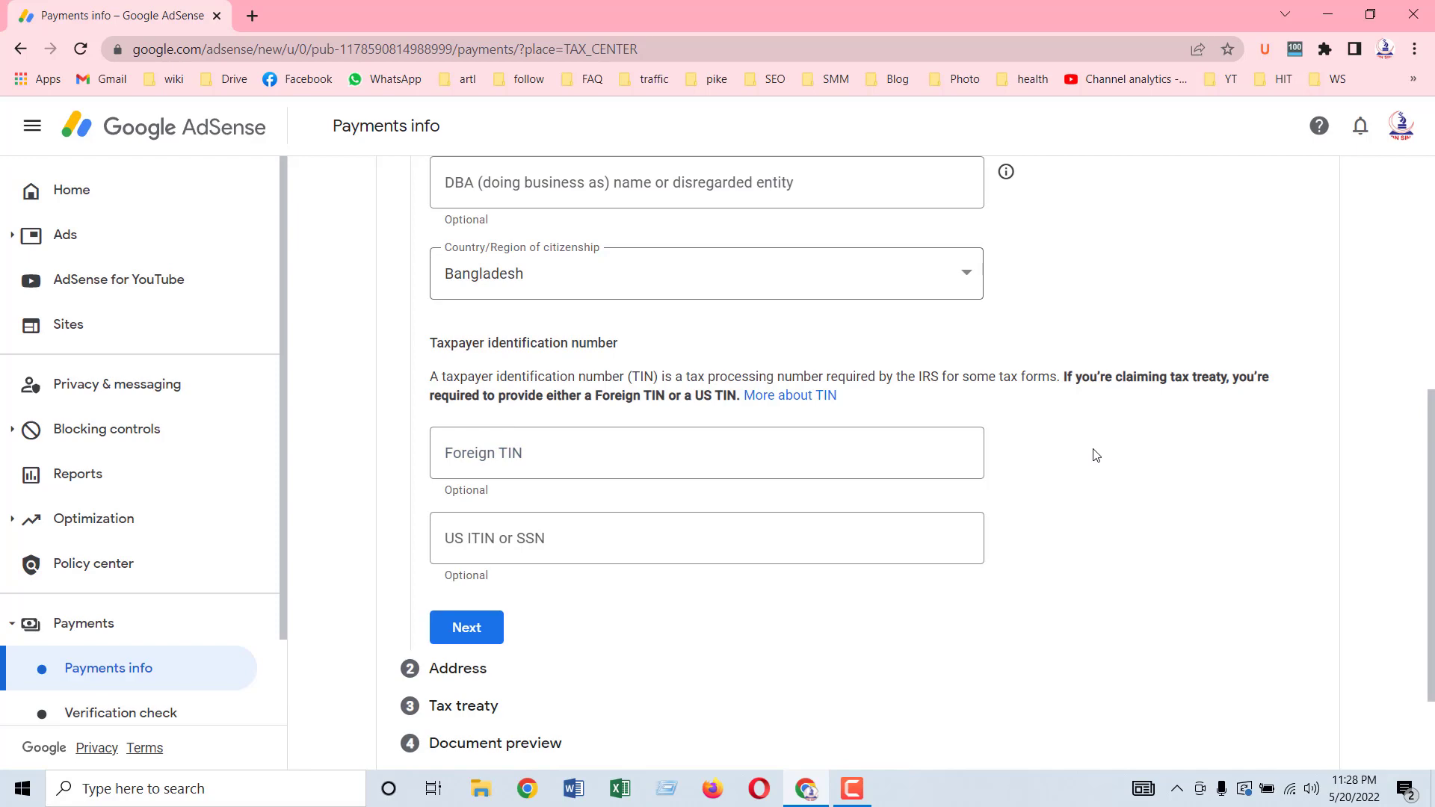
scroll(1096, 455, "down", 1)
scroll(1094, 452, "down", 1)
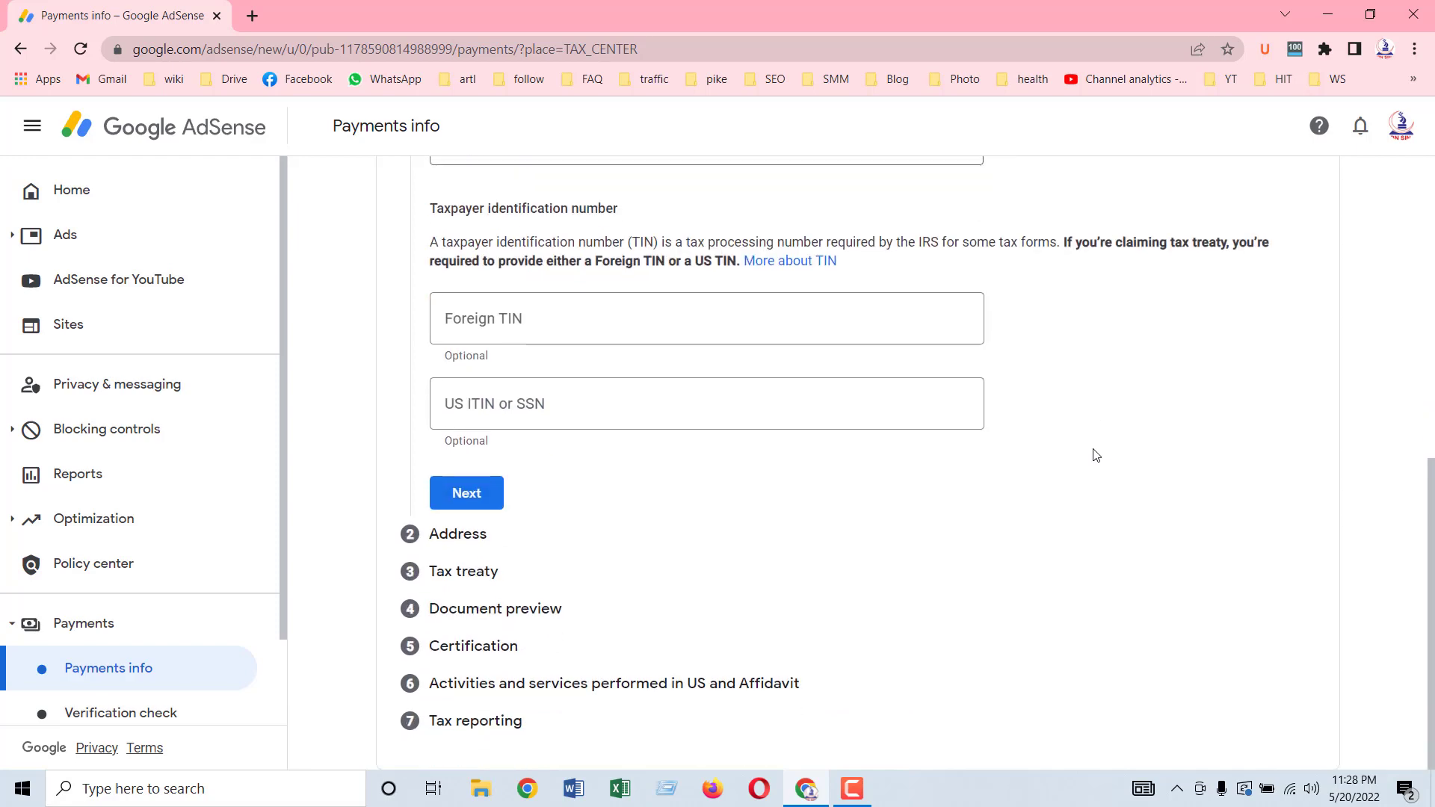
scroll(1093, 453, "up", 2)
scroll(1077, 457, "down", 2)
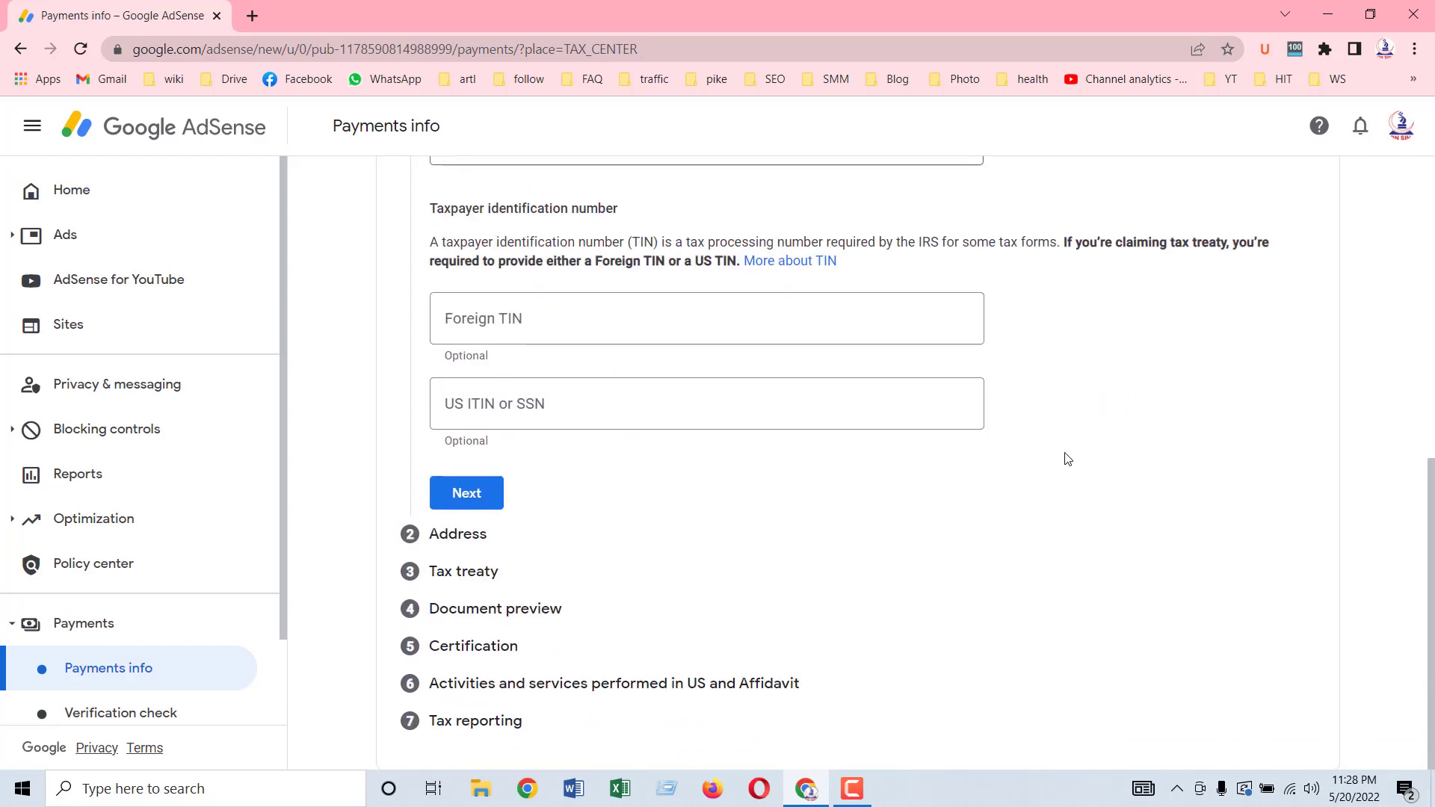
left_click(497, 334)
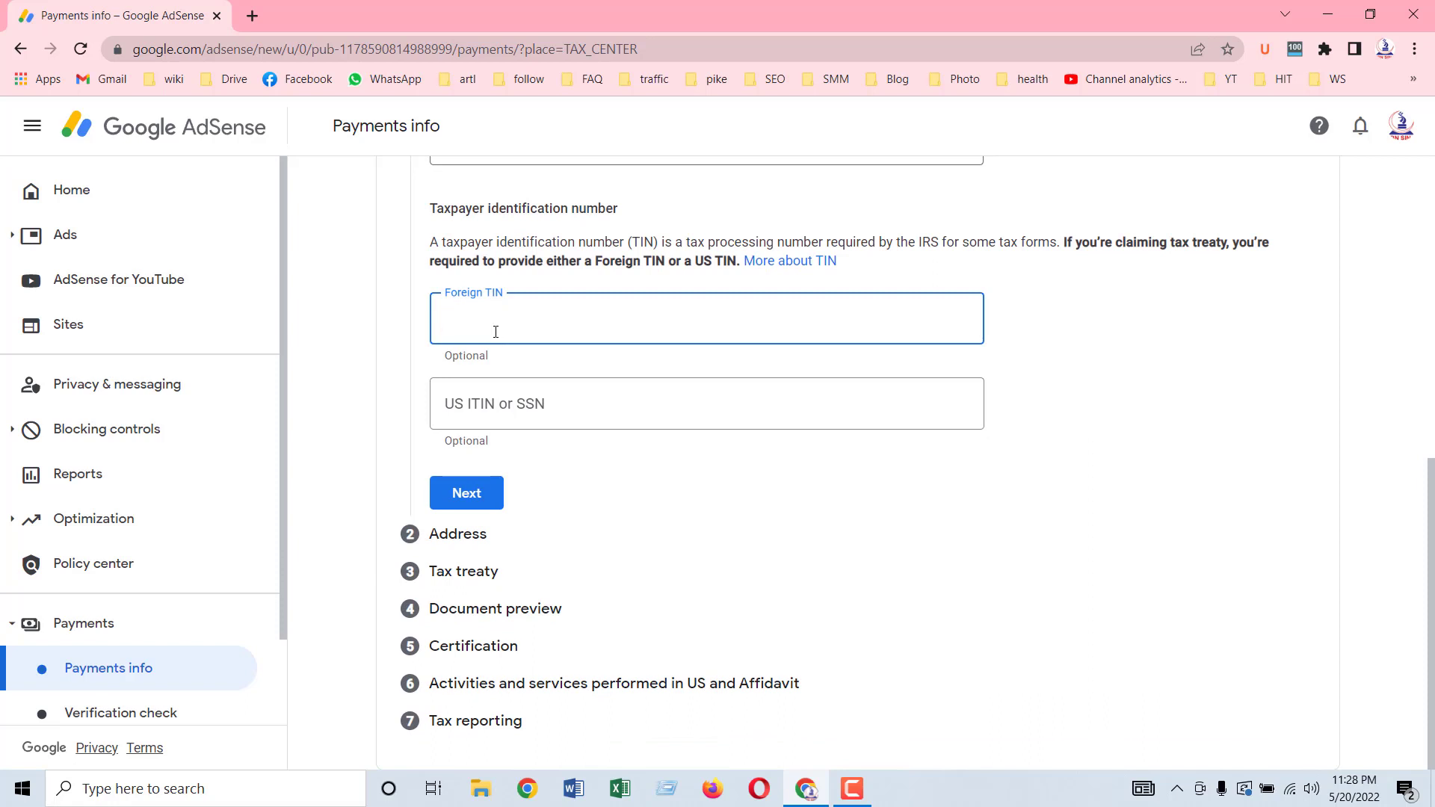
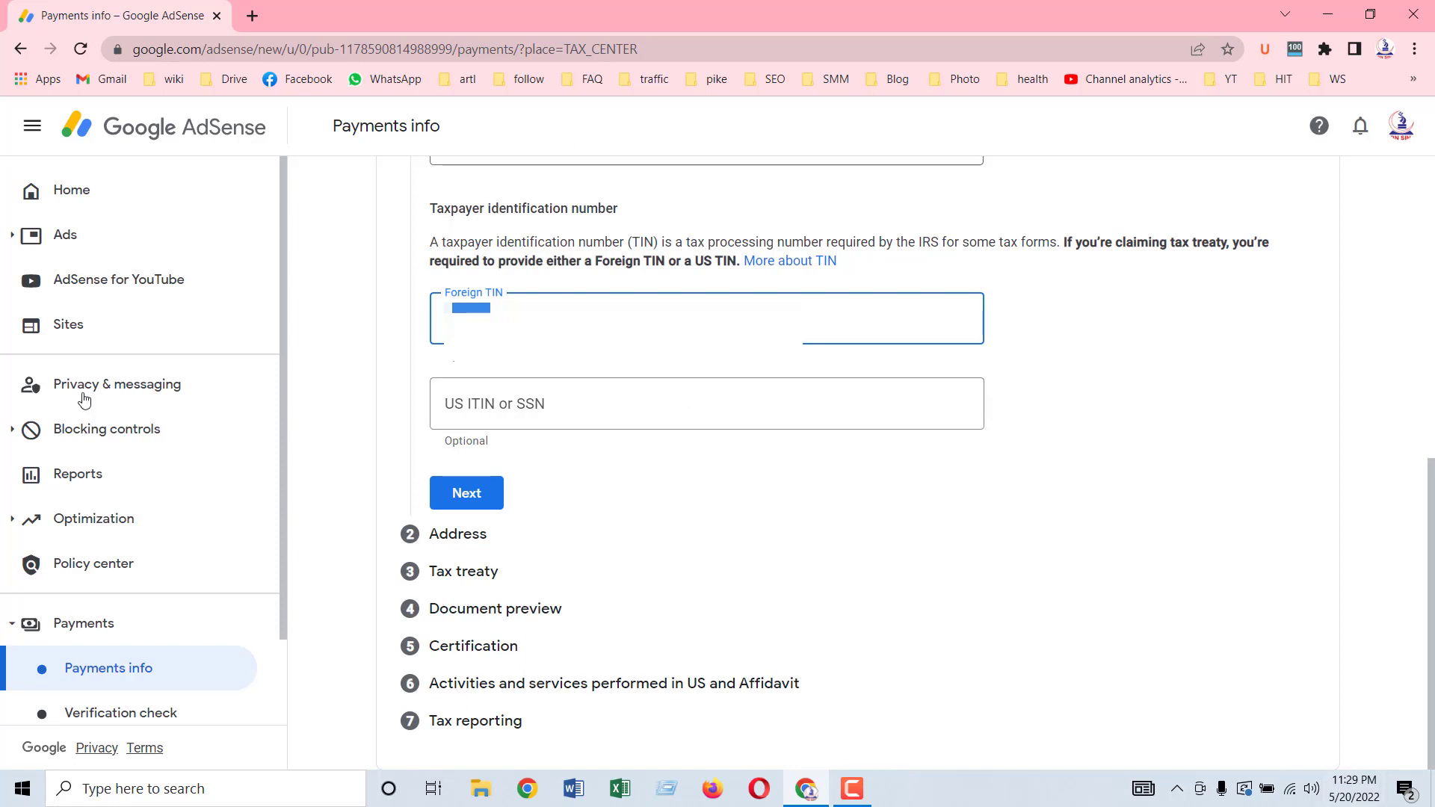
left_click(470, 493)
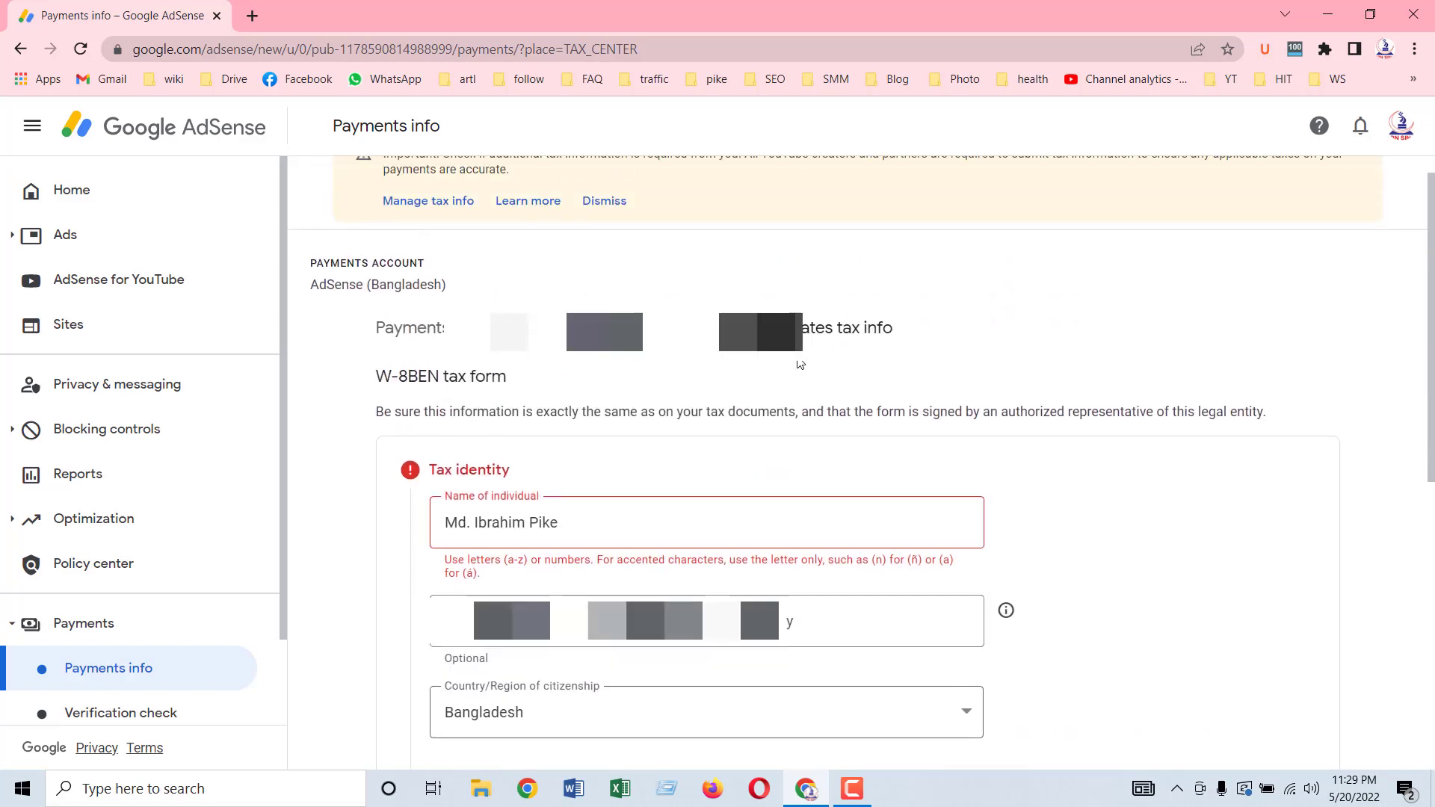
Step: Remove the period from the individual's name, rewrite it in capitals, and continue to Address
left_click(474, 432)
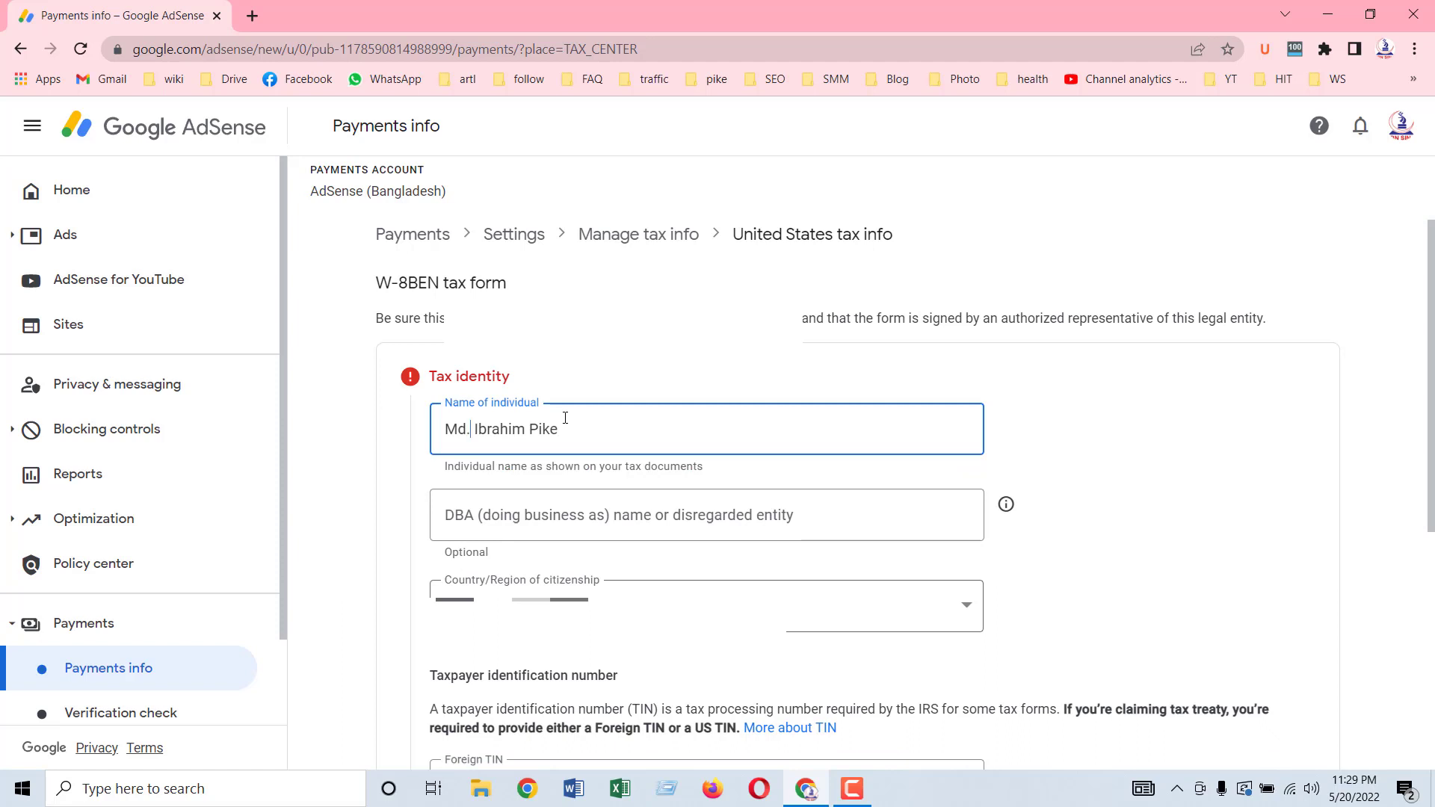
key("BackSpace")
left_click(1130, 487)
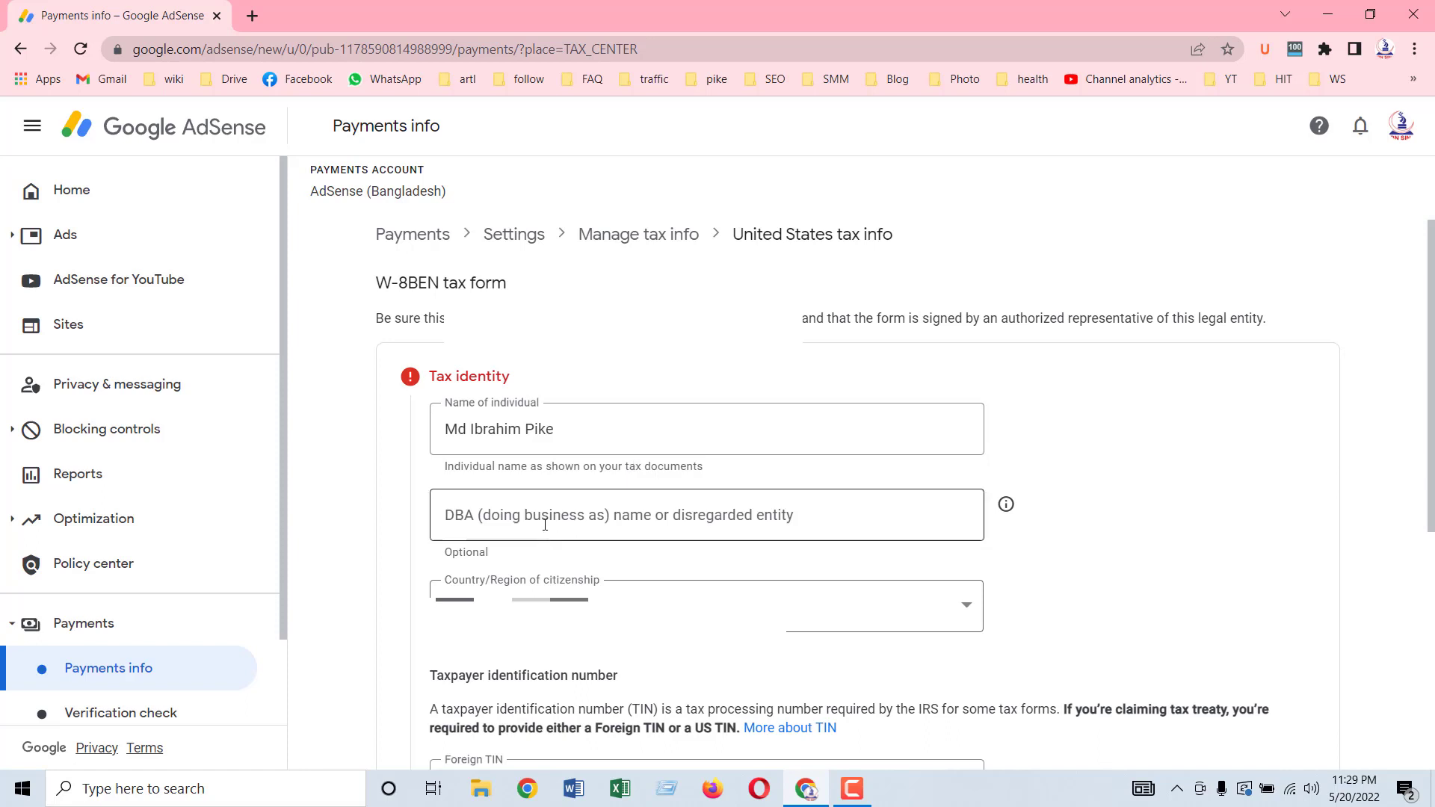
left_click_drag(583, 429, 436, 451)
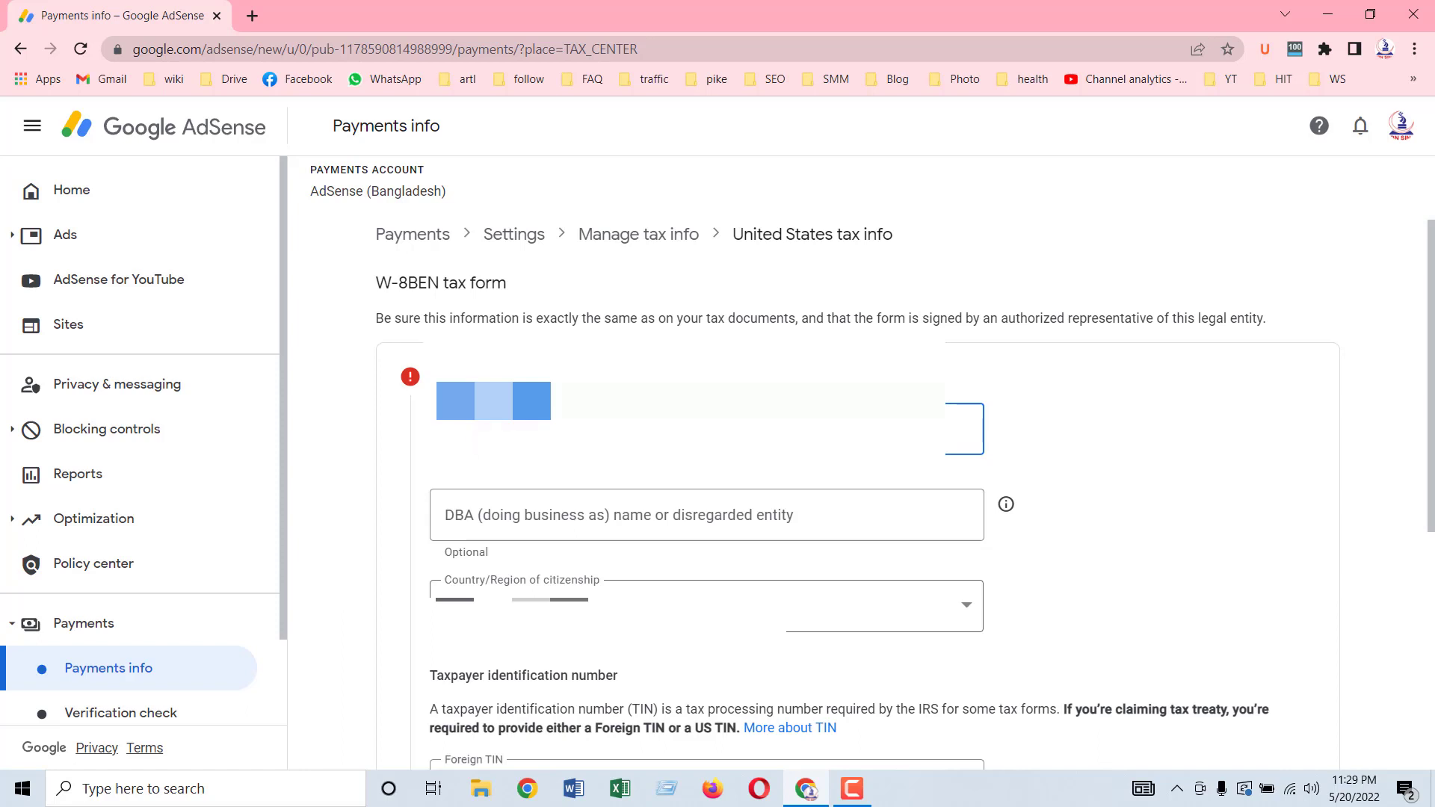
scroll(1045, 471, "down", 2)
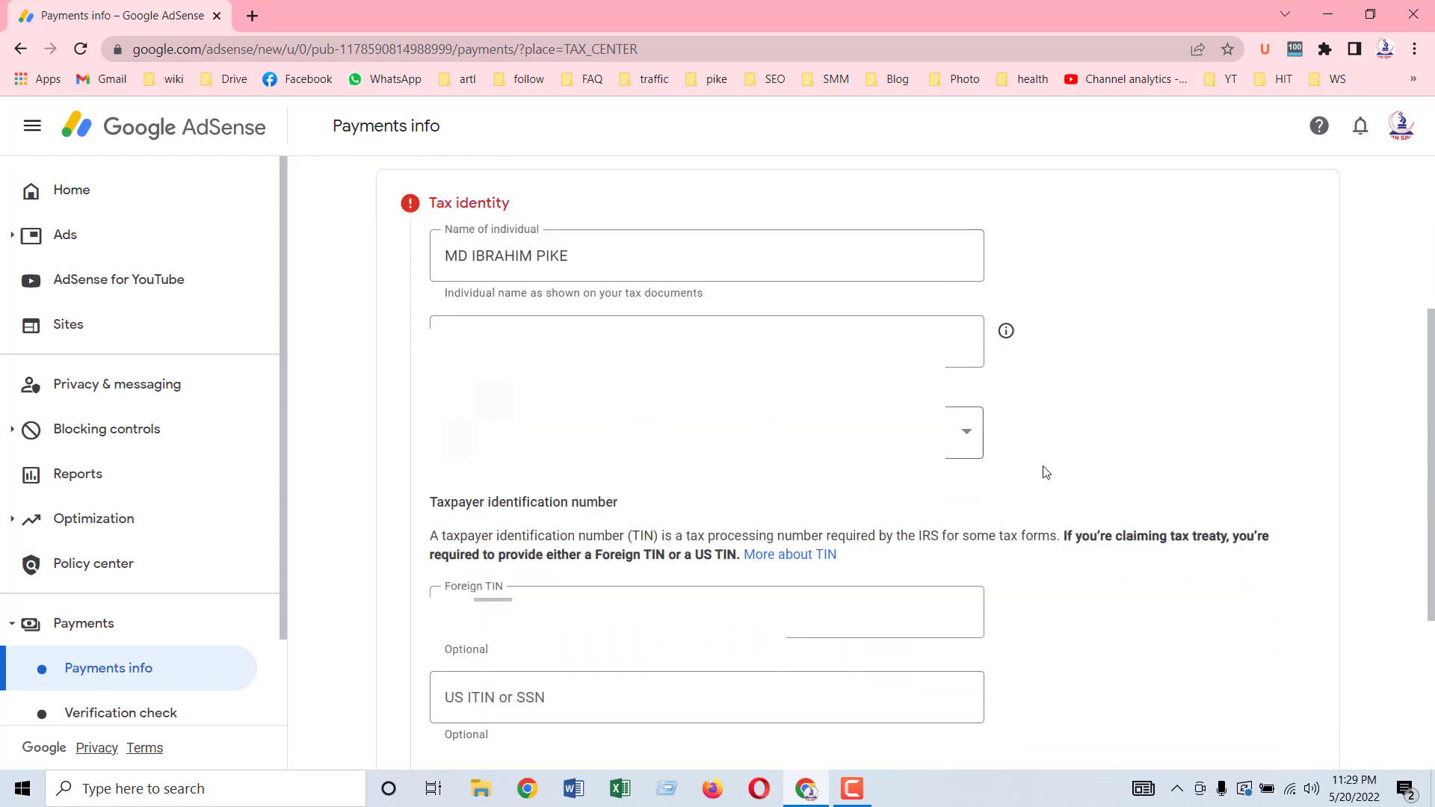
scroll(1045, 472, "down", 3)
left_click(467, 492)
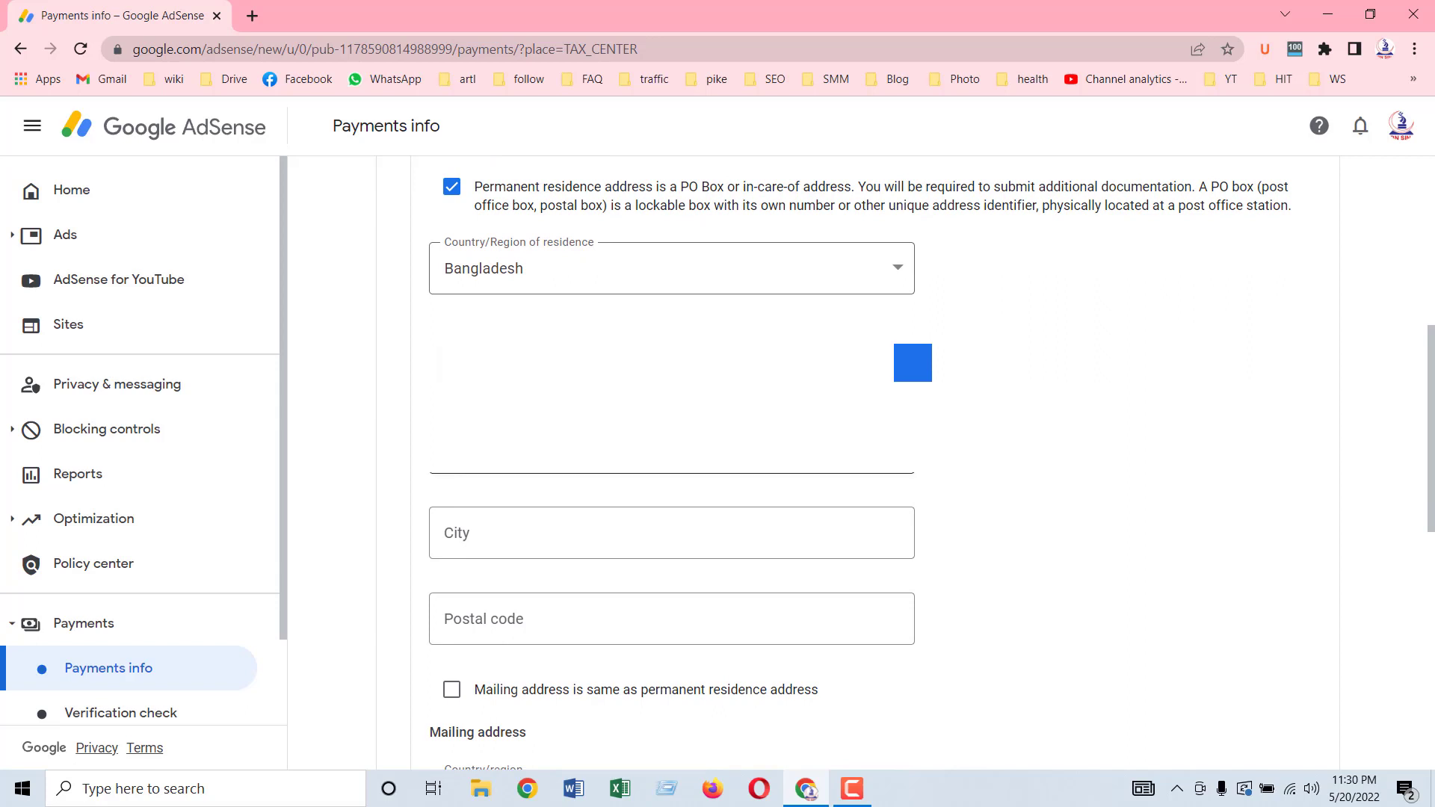
Step: Enter the street address on the two permanent residence address lines
left_click(912, 362)
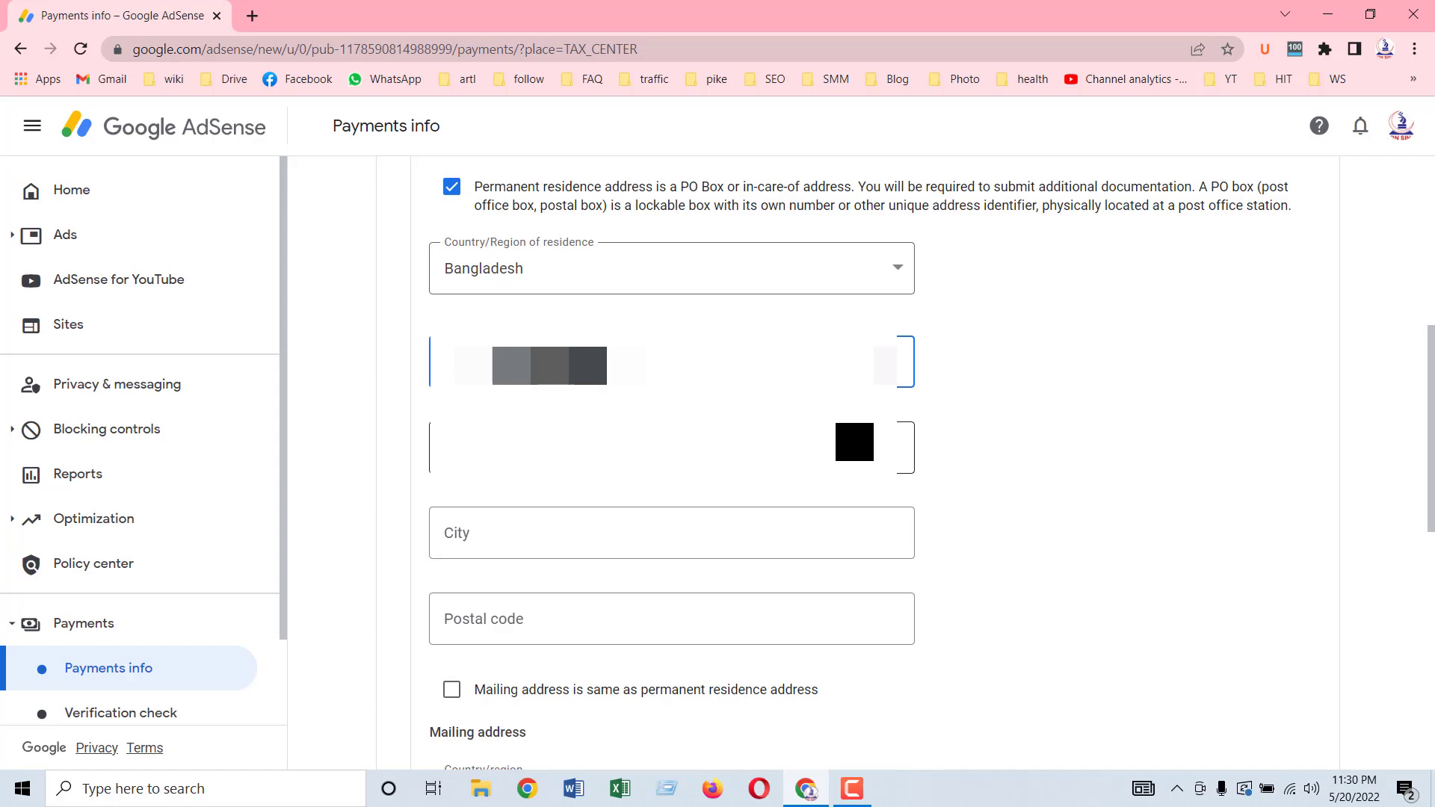
left_click(636, 447)
type("Ho")
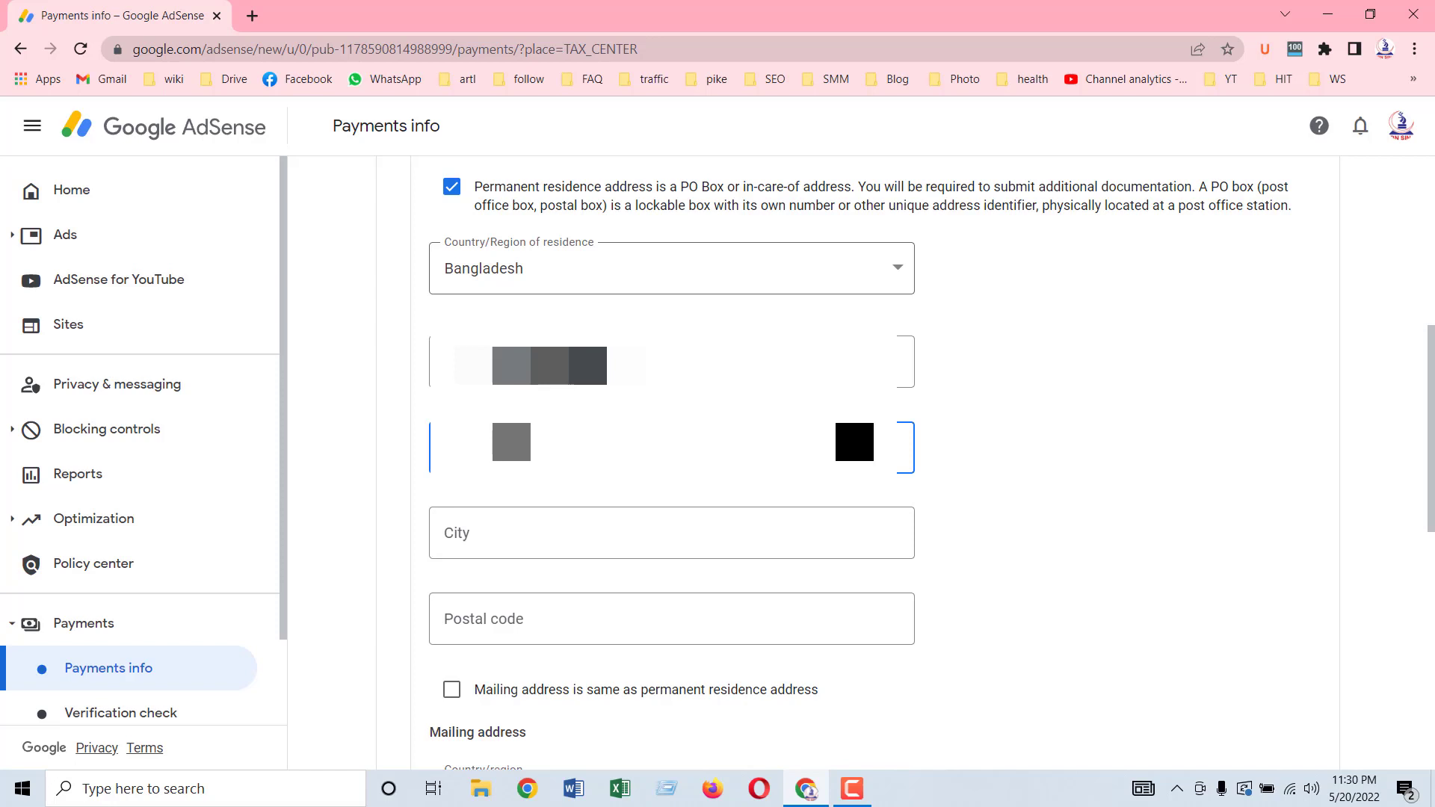
Step: Fill in the city and postal code of the permanent residence address
left_click(527, 532)
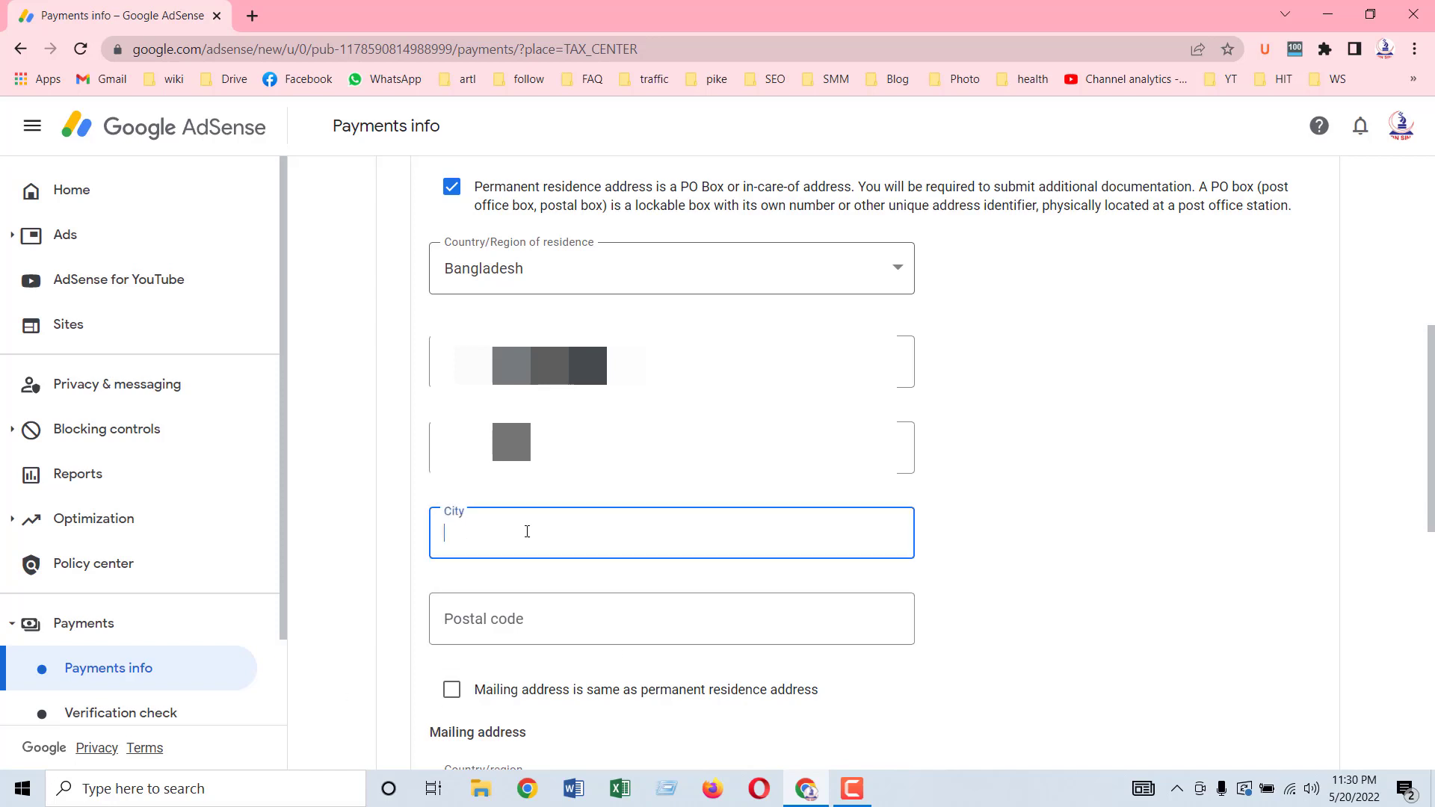
type("Dhaka")
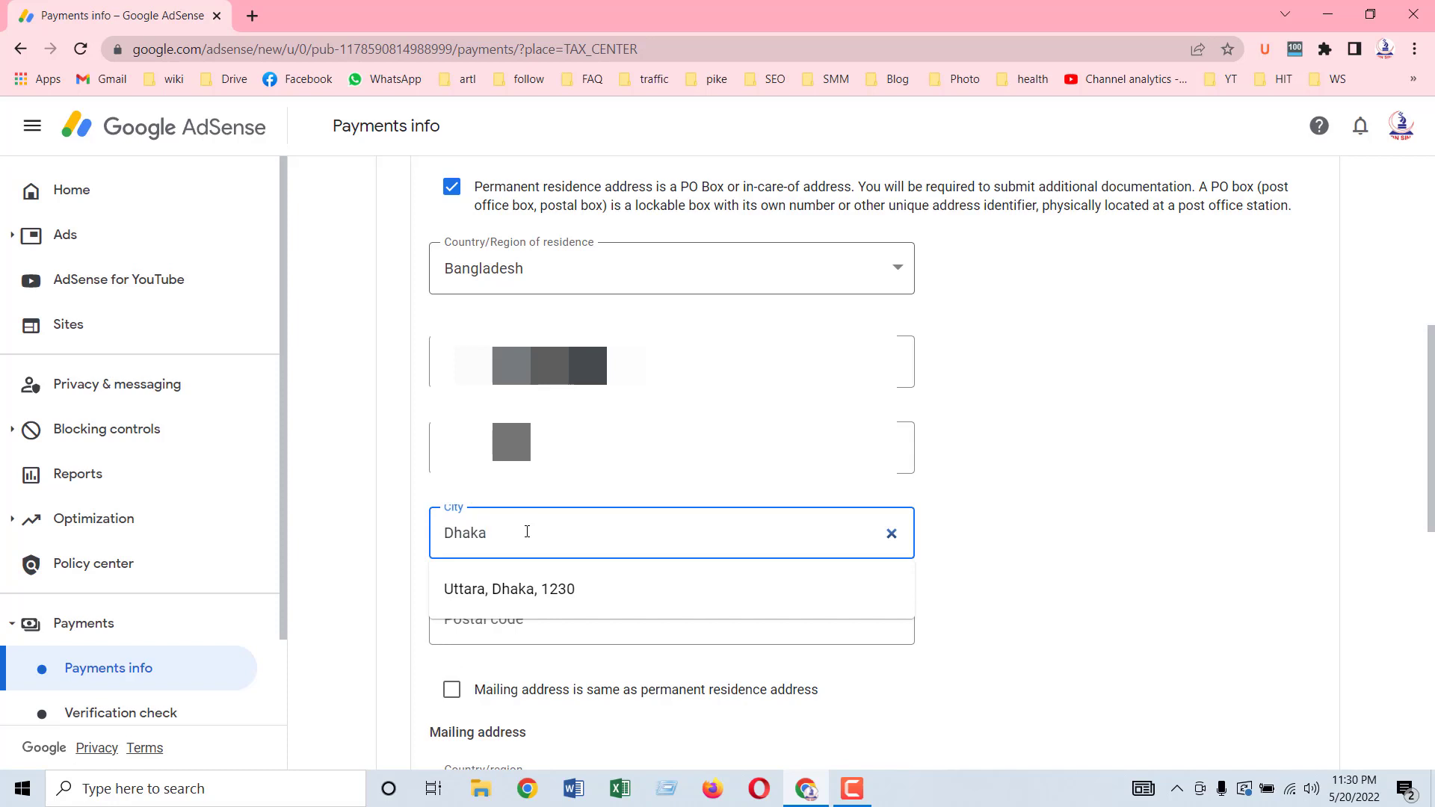
left_click(1049, 506)
left_click(636, 602)
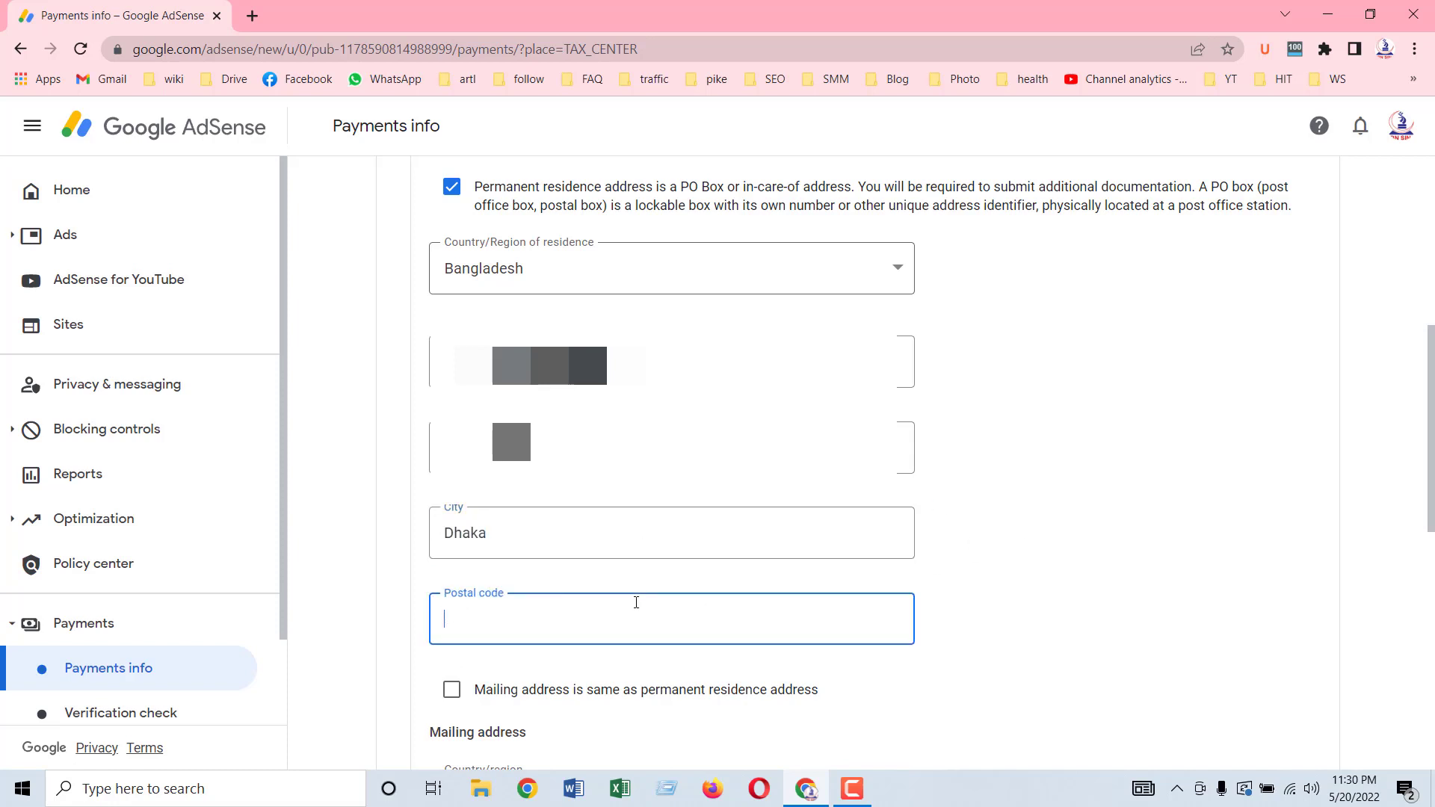
type("1650")
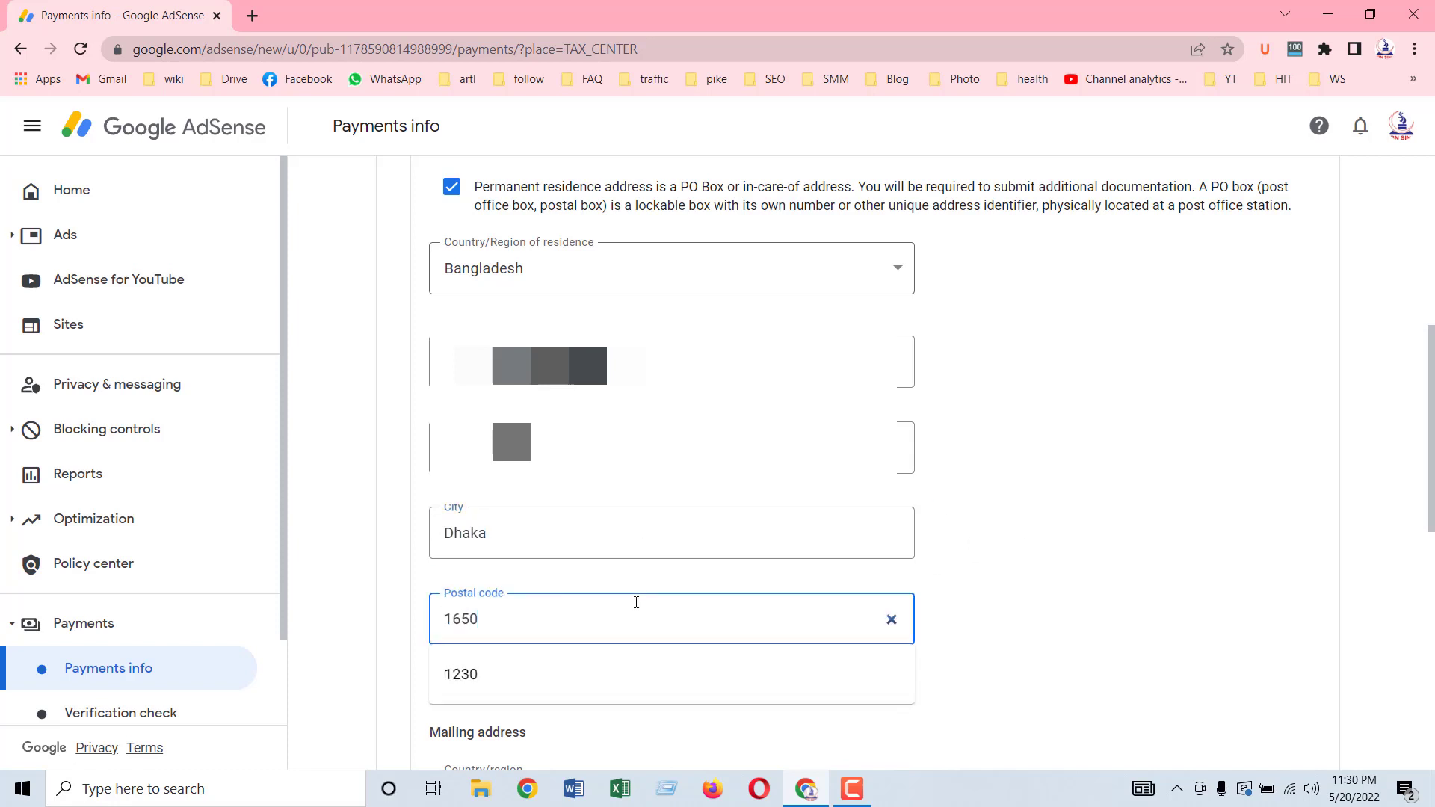
left_click(934, 550)
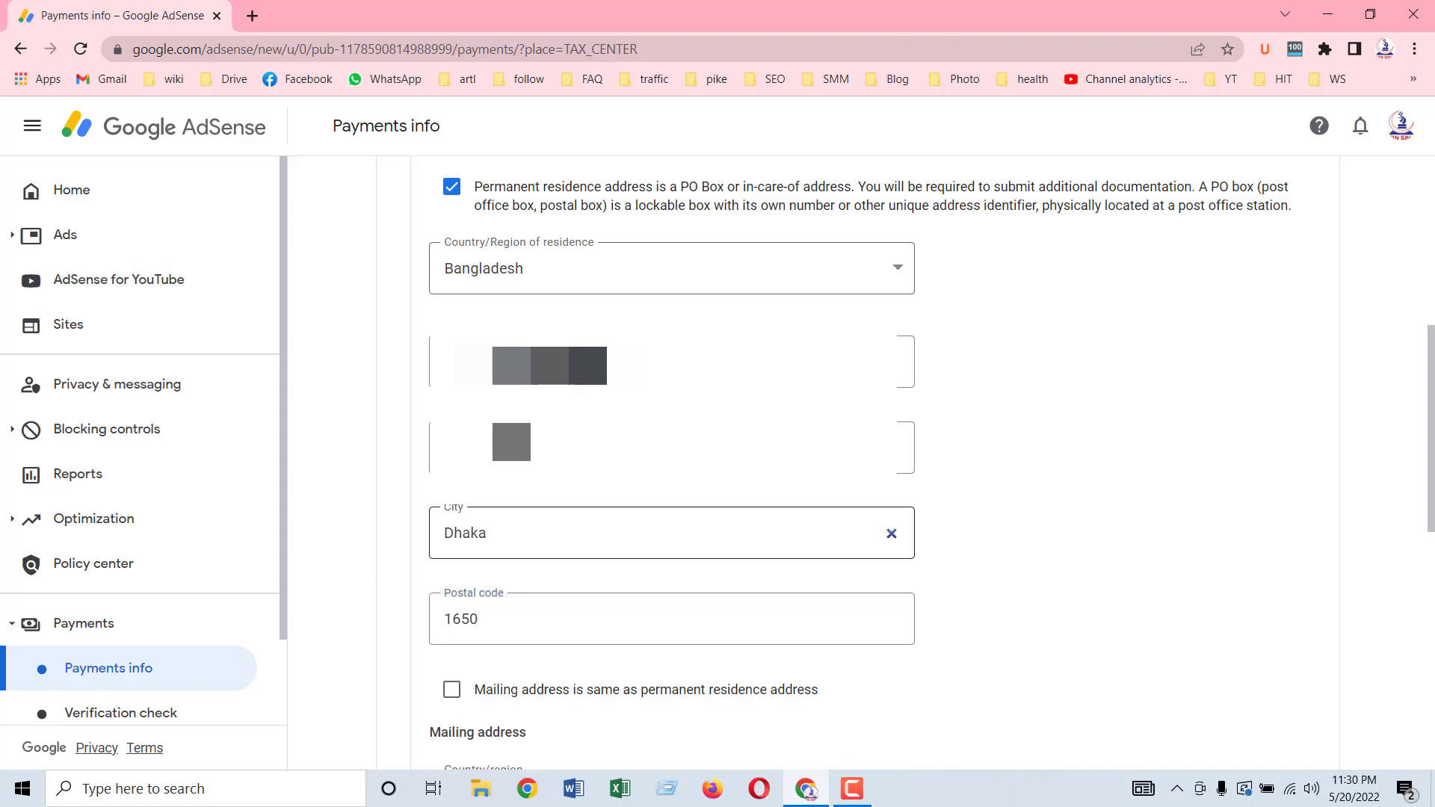
scroll(1178, 469, "up", 1)
Step: Tick 'Mailing address is same as permanent residence address'
scroll(1178, 469, "down", 1)
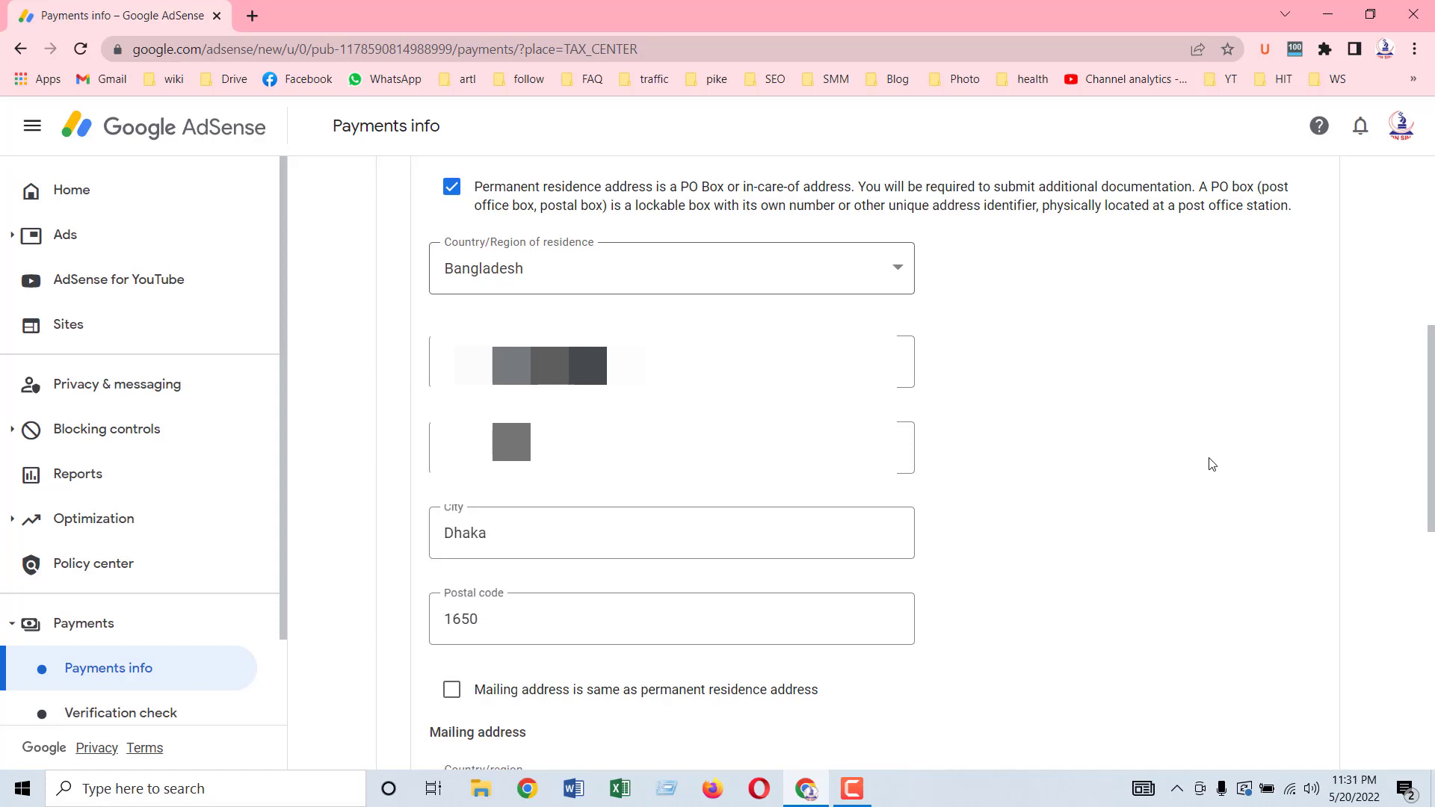
scroll(1211, 464, "down", 1)
scroll(1211, 464, "down", 1)
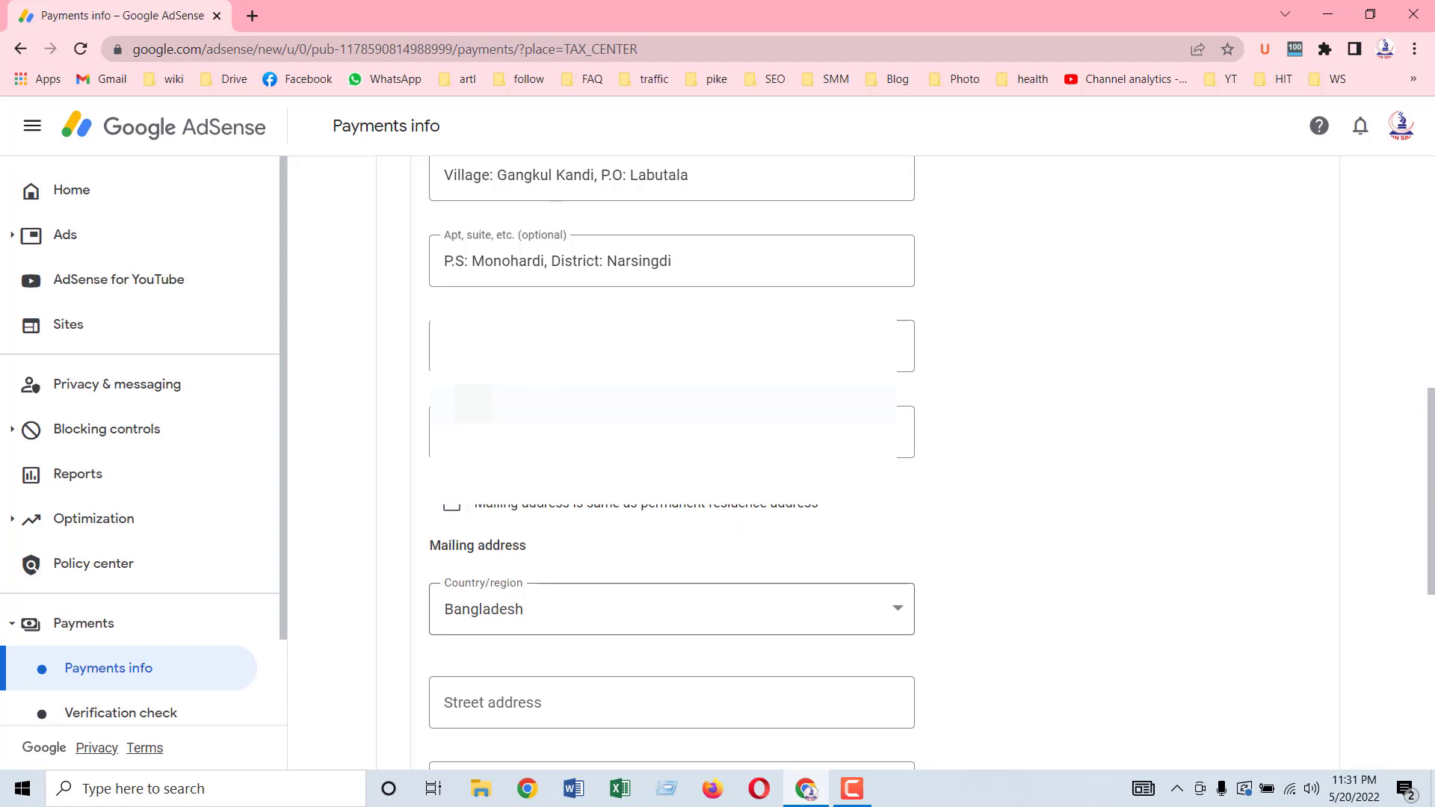
left_click(452, 507)
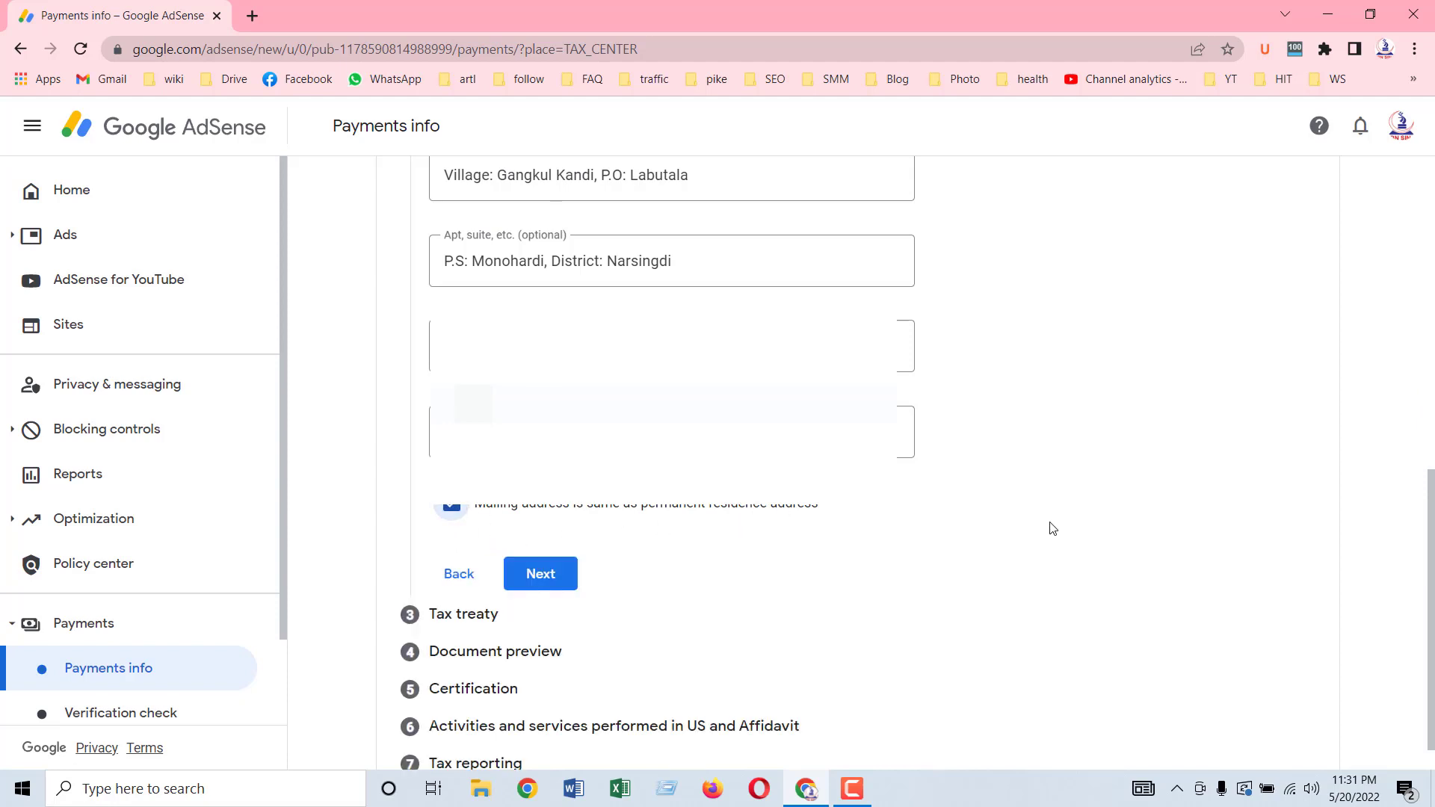
scroll(1052, 529, "up", 10)
scroll(1052, 528, "down", 10)
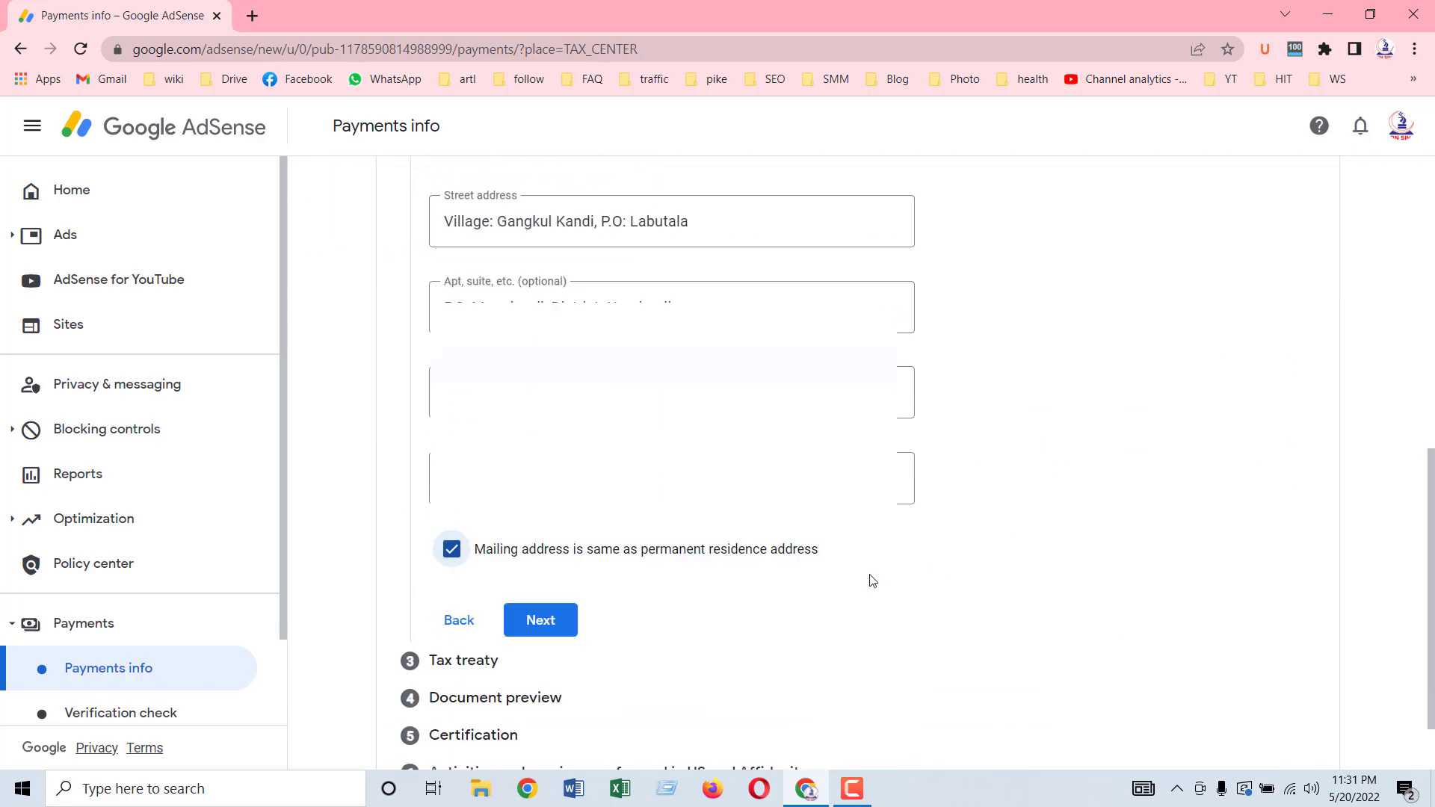
left_click(474, 551)
scroll(609, 536, "down", 1)
scroll(609, 536, "down", 1)
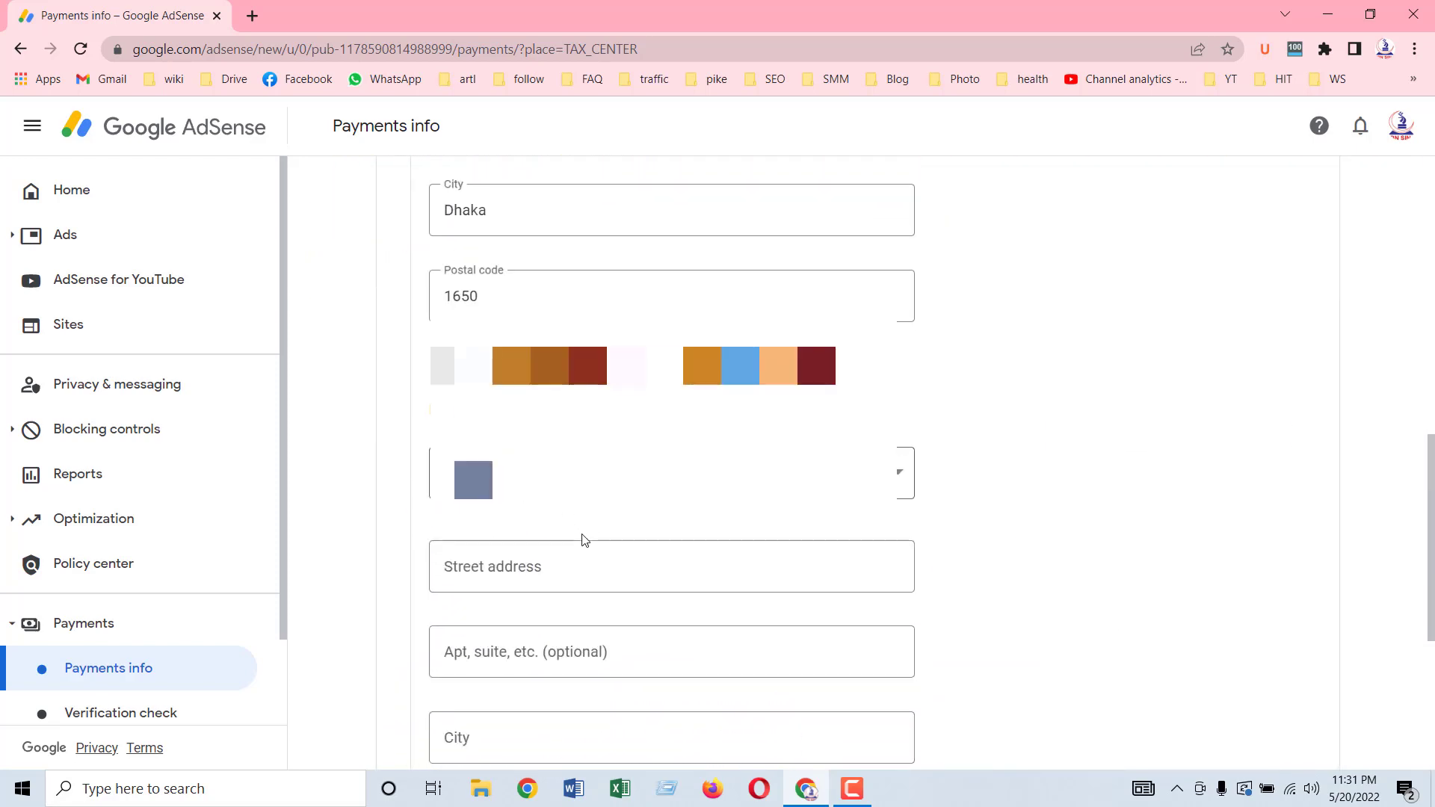
scroll(678, 570, "down", 2)
scroll(679, 570, "up", 3)
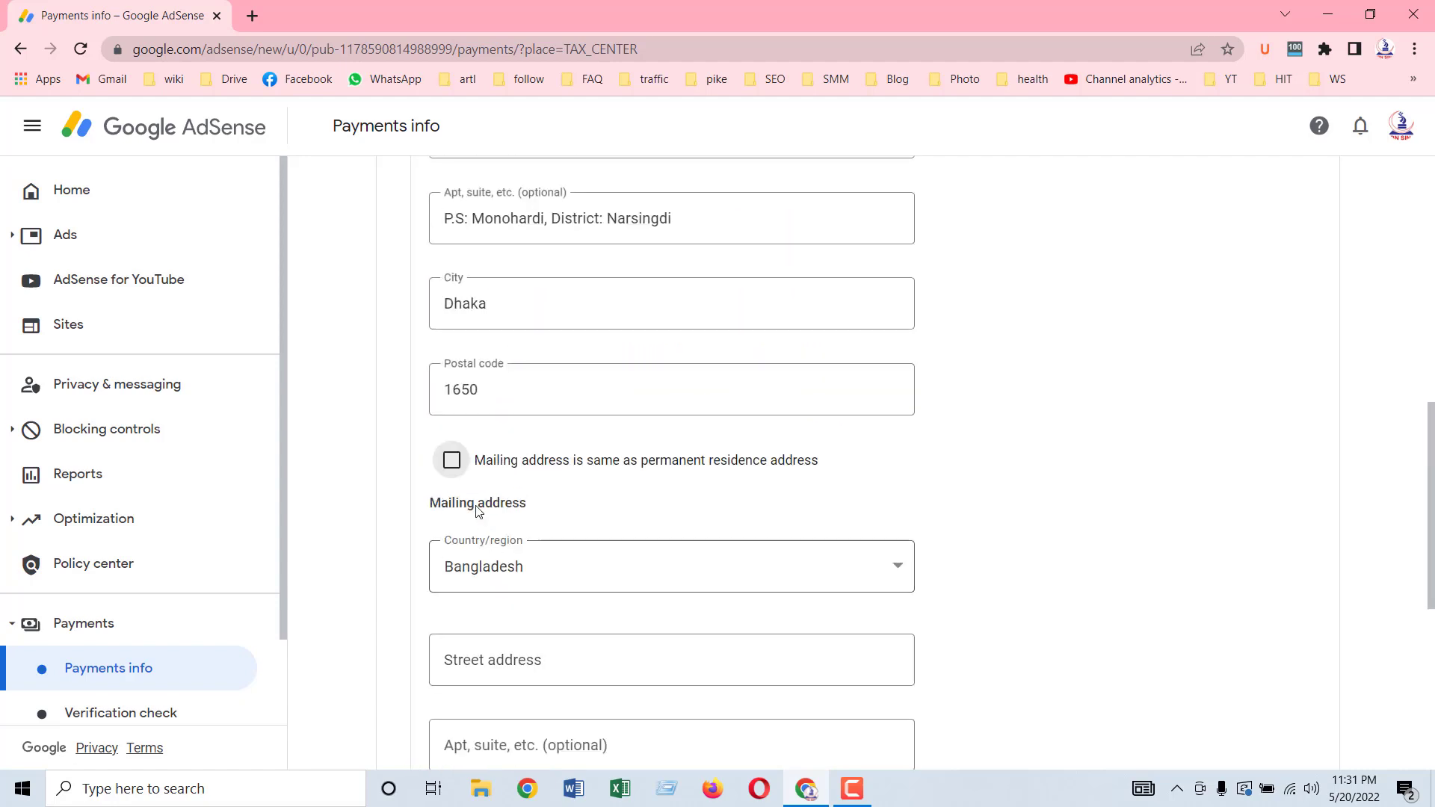
left_click(451, 460)
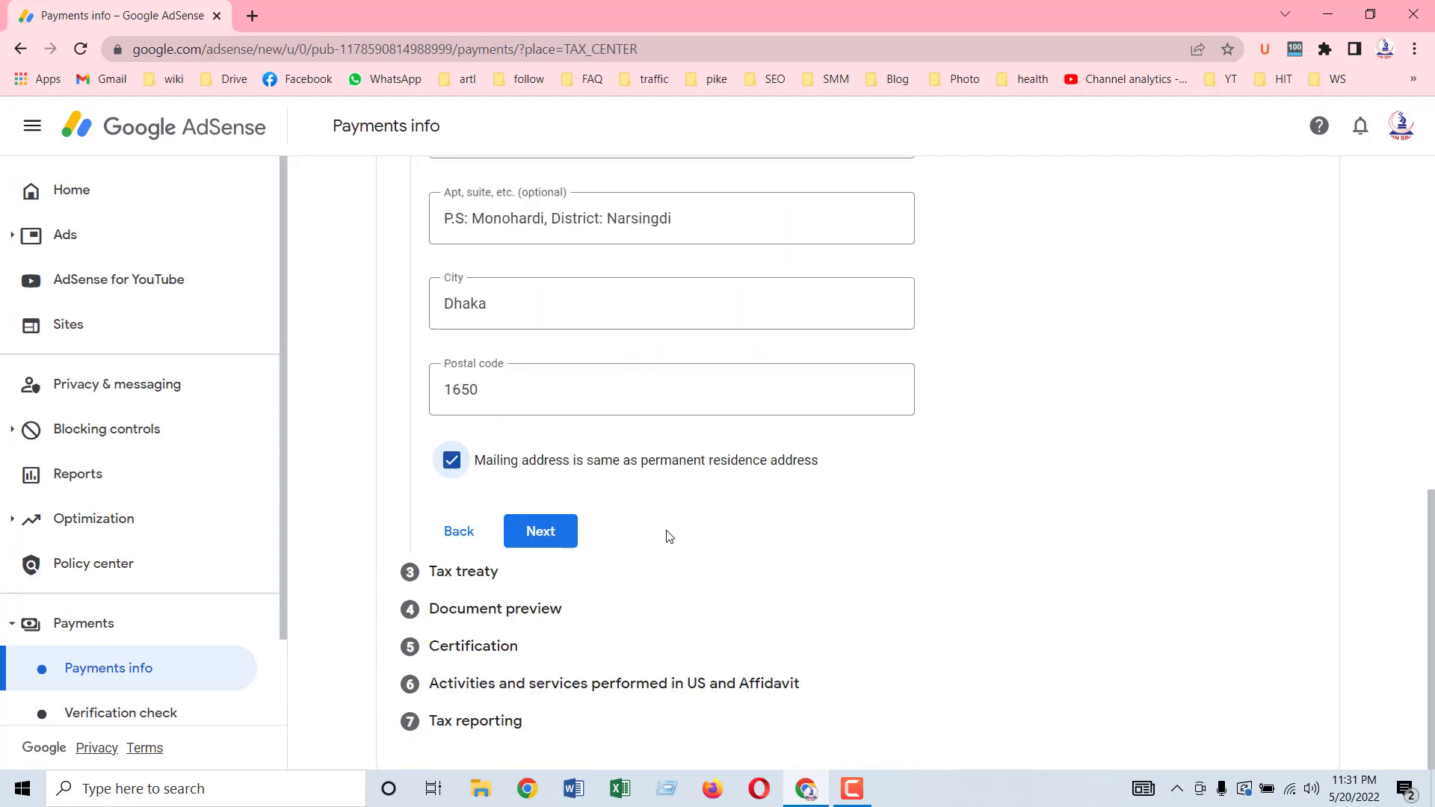
Step: Submit the completed address step with Next
scroll(667, 533, "up", 4)
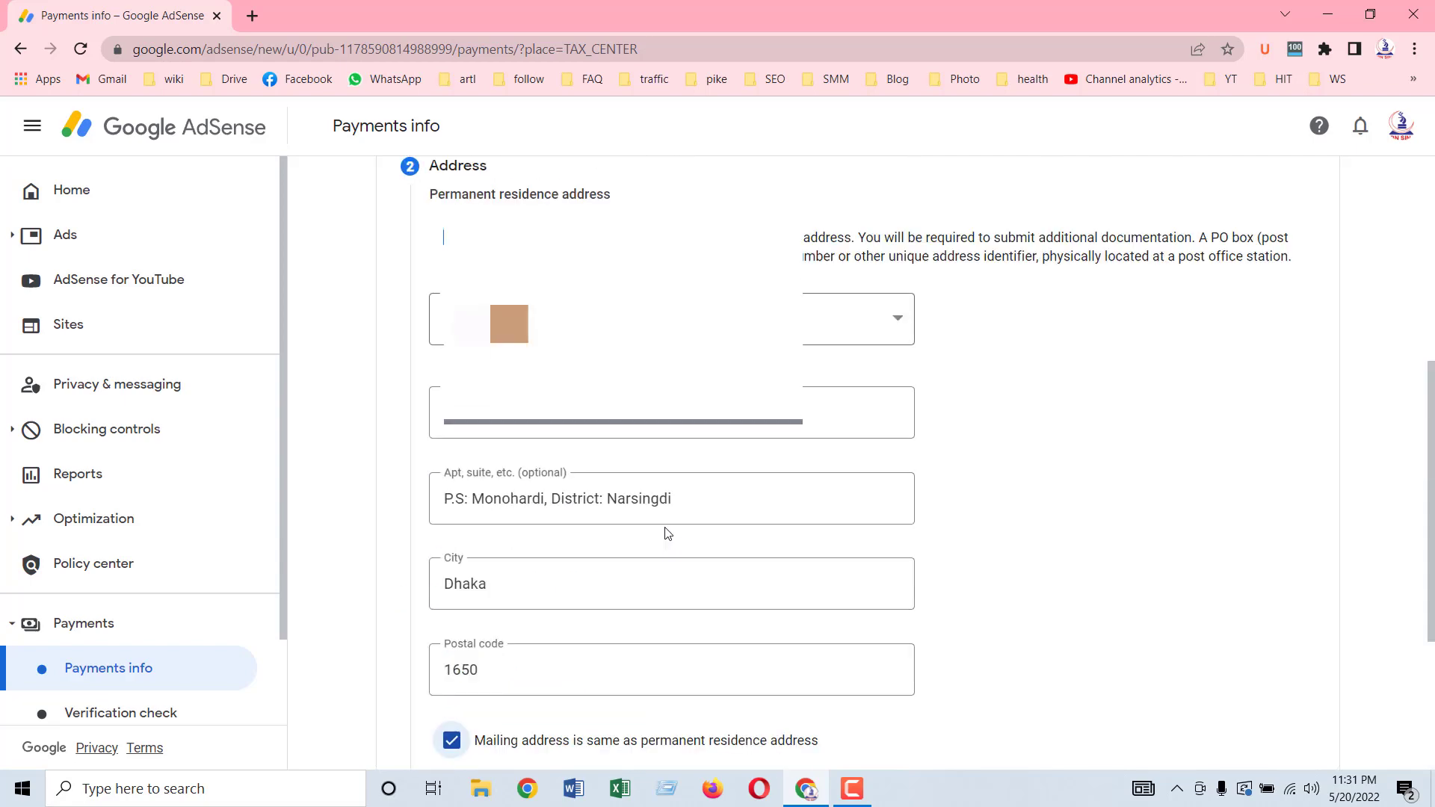
scroll(667, 533, "down", 4)
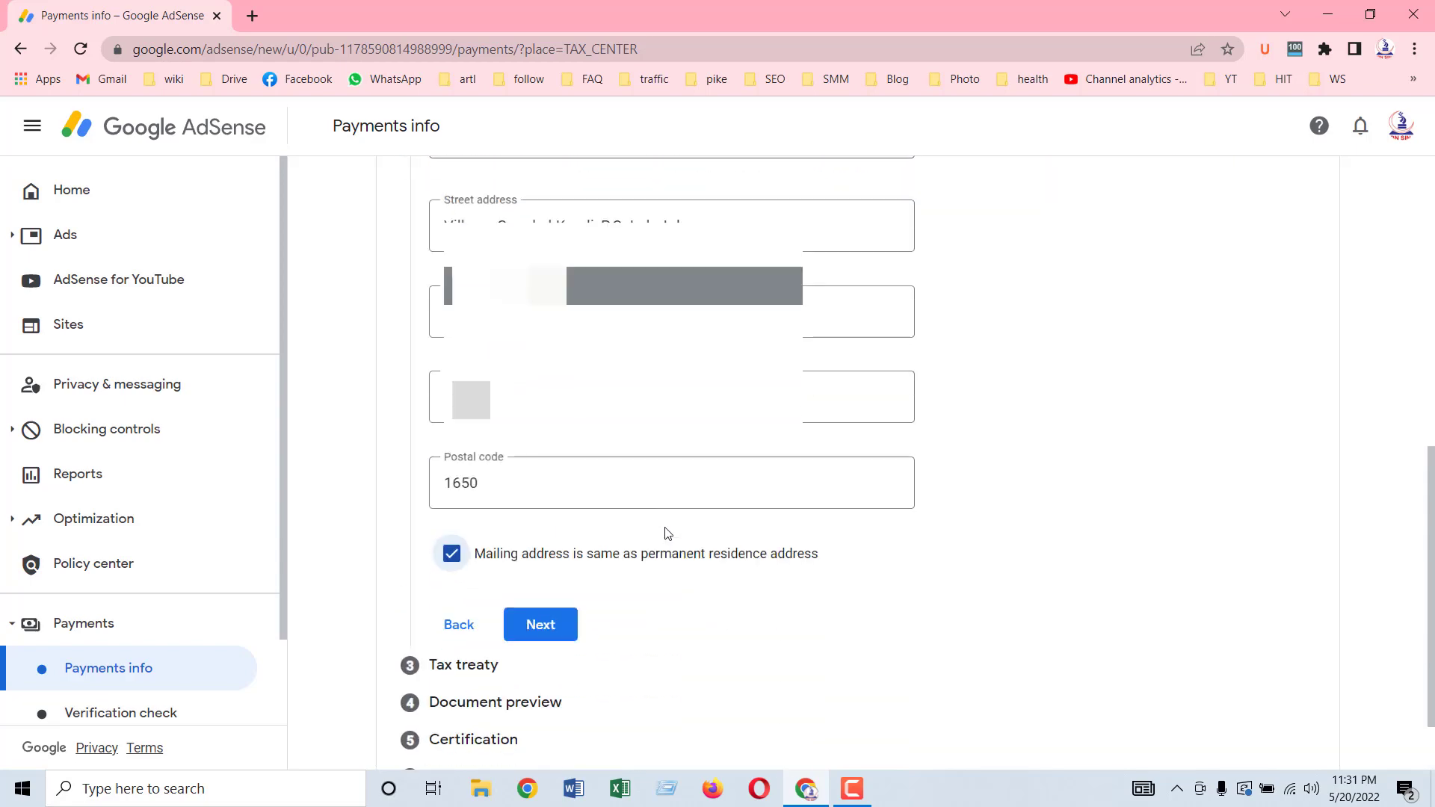
scroll(668, 532, "up", 4)
scroll(666, 535, "down", 4)
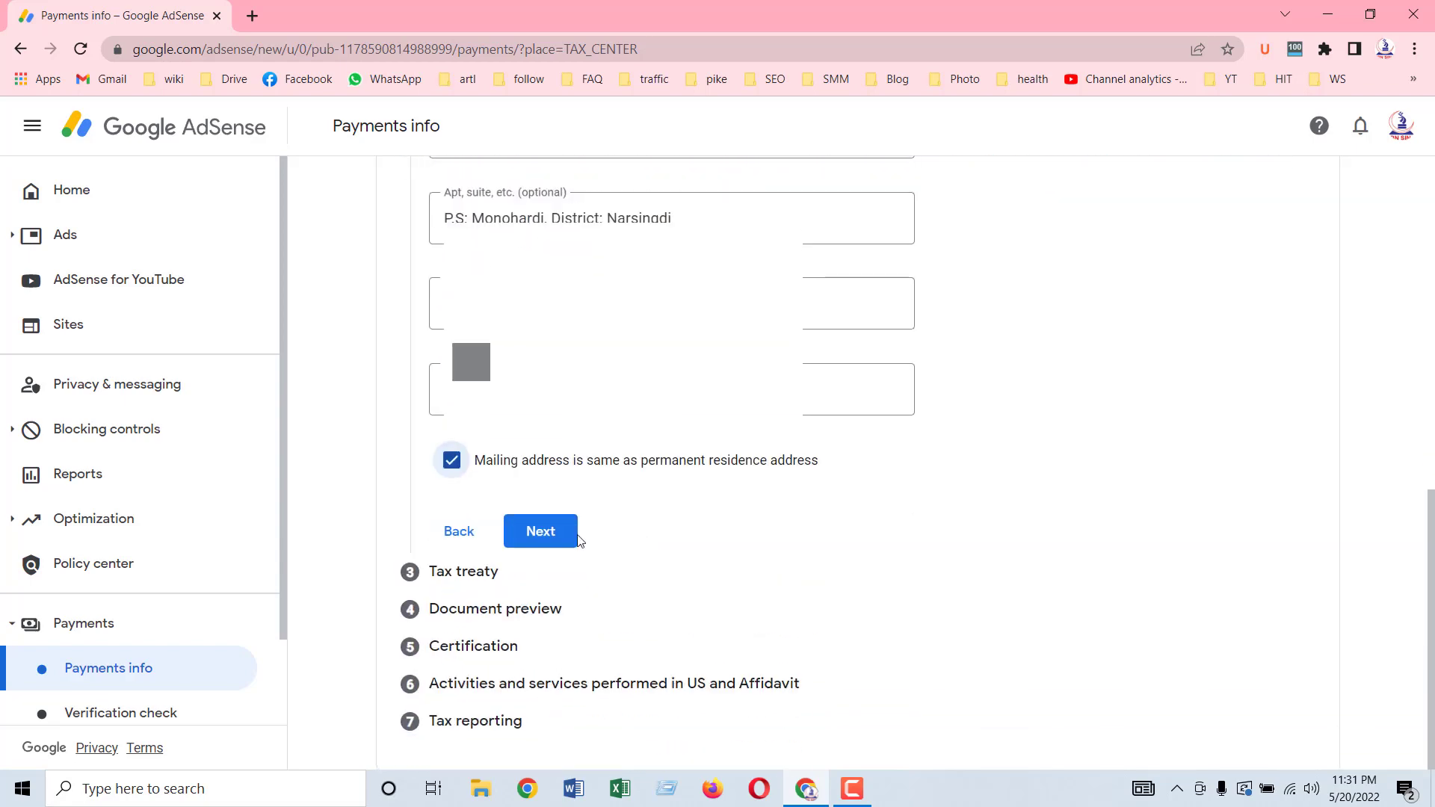
left_click(541, 537)
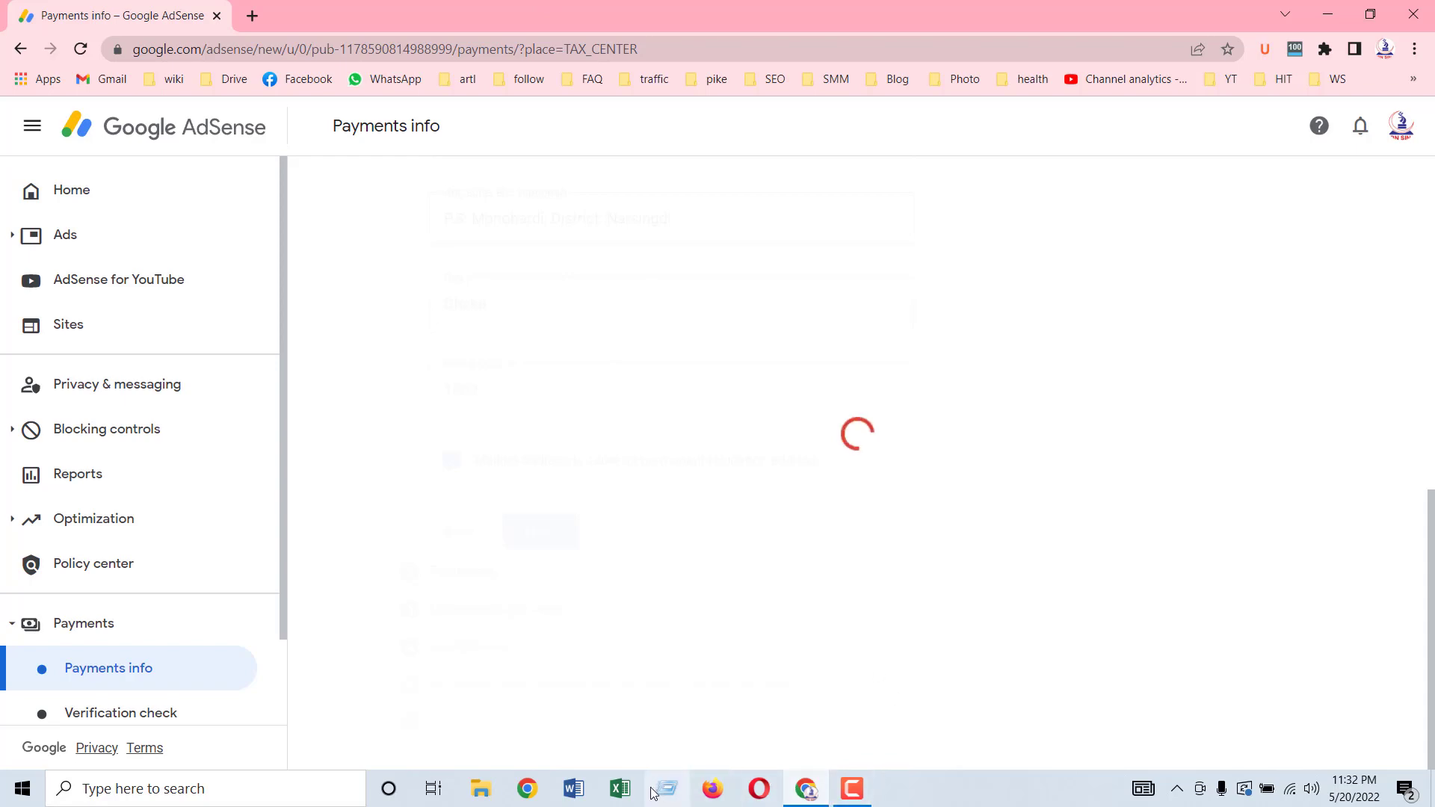
Step: Submit the completed address step and wait for the Tax treaty step to load
left_click(852, 790)
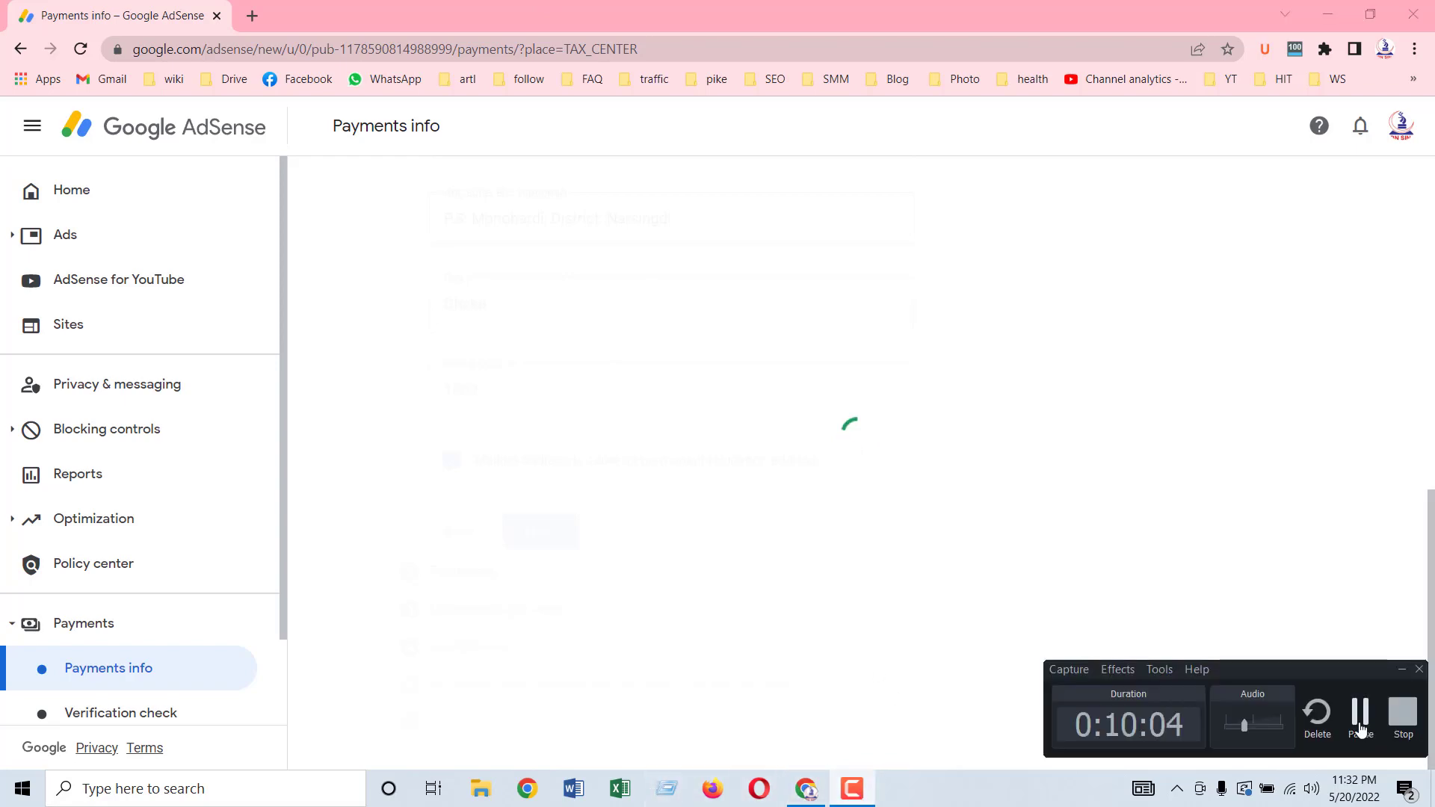
left_click(1361, 729)
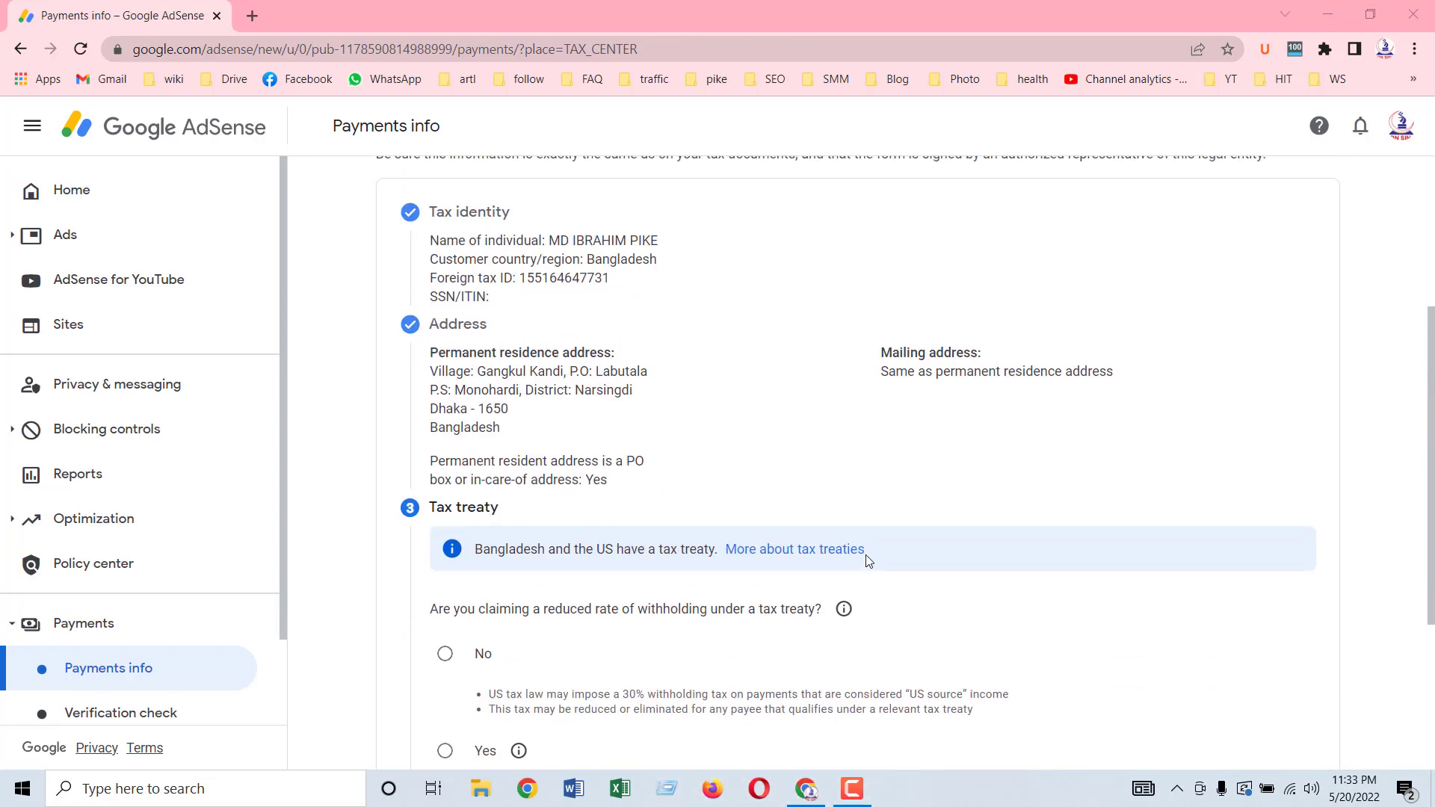
scroll(867, 560, "down", 3)
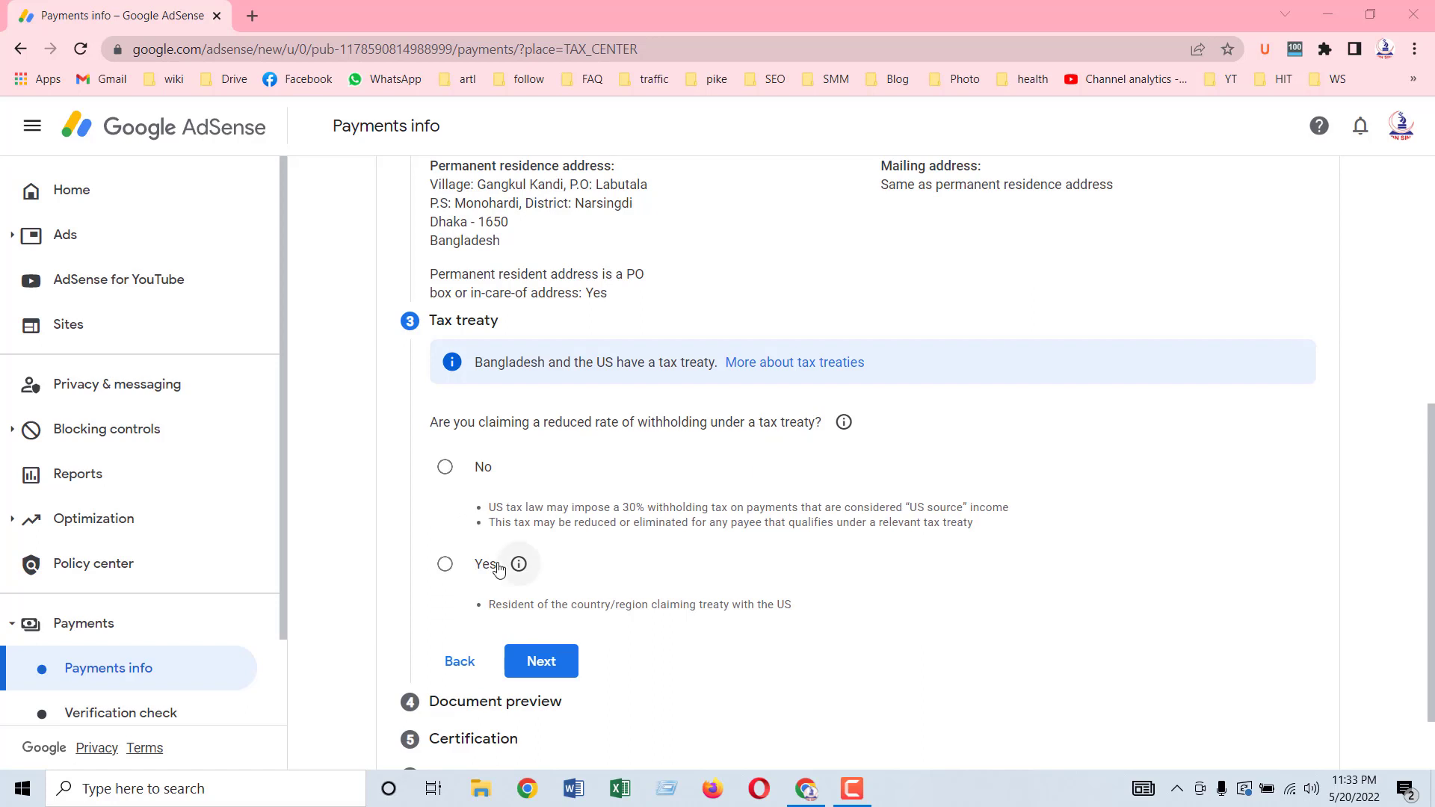
scroll(824, 510, "up", 1)
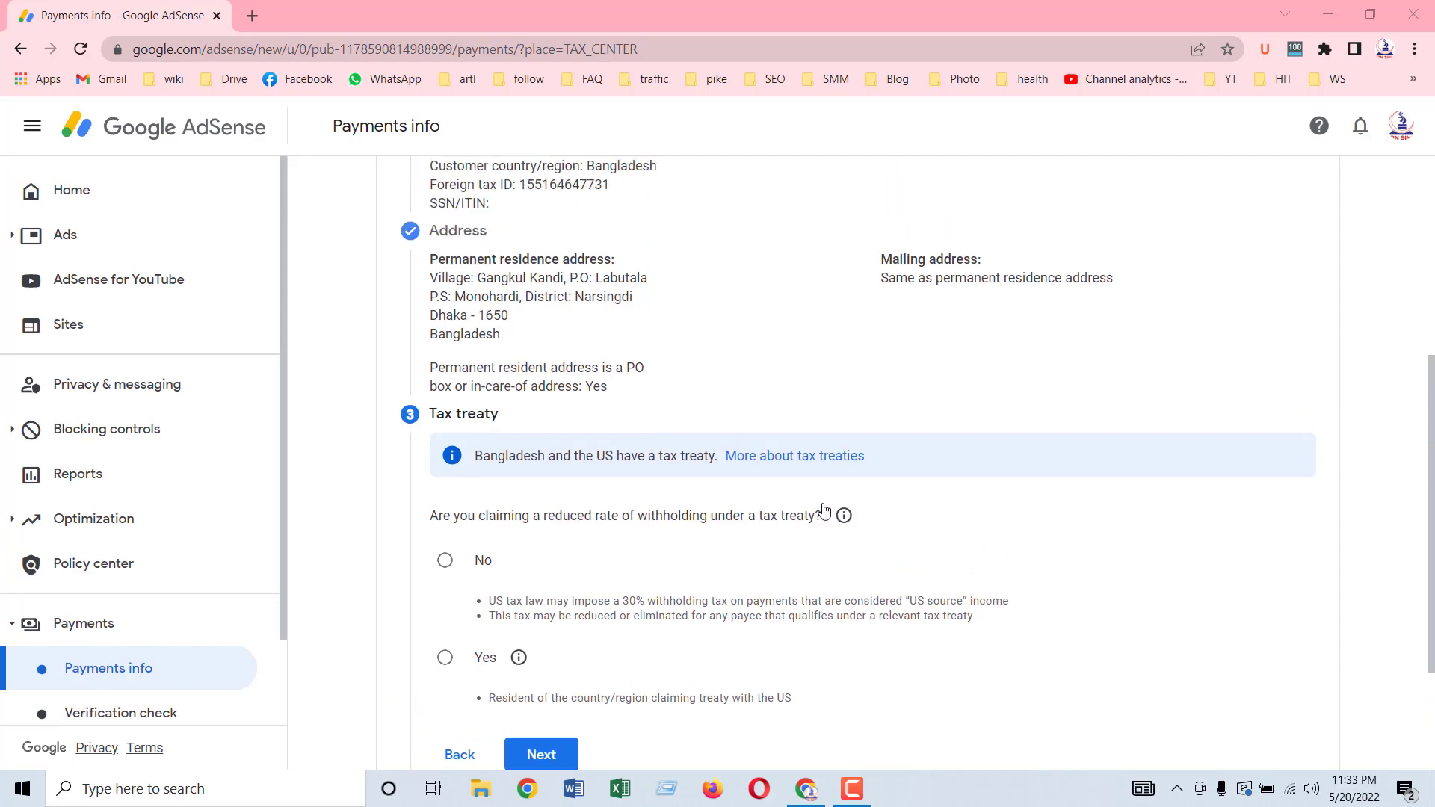
scroll(824, 511, "down", 1)
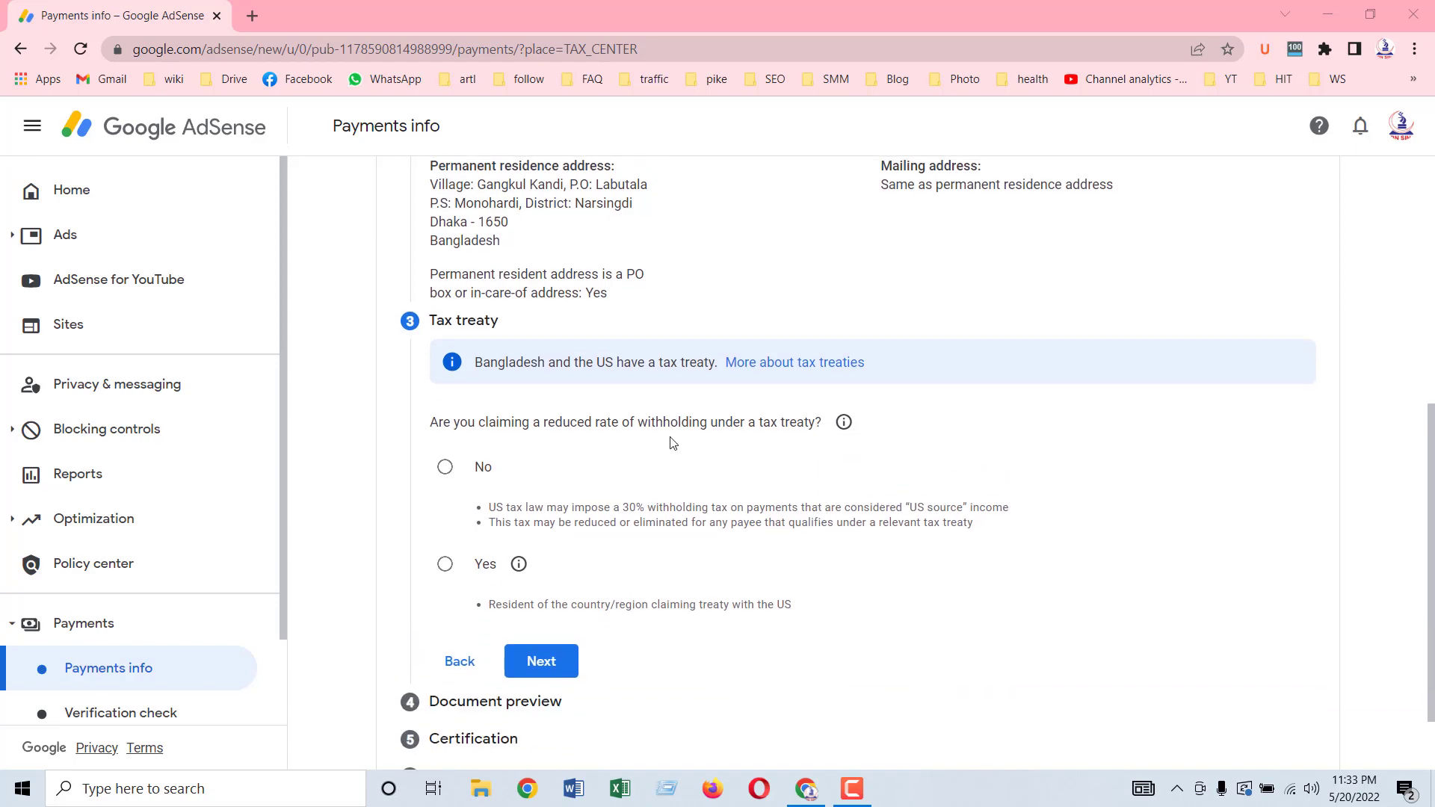
scroll(670, 442, "up", 1)
scroll(669, 442, "down", 2)
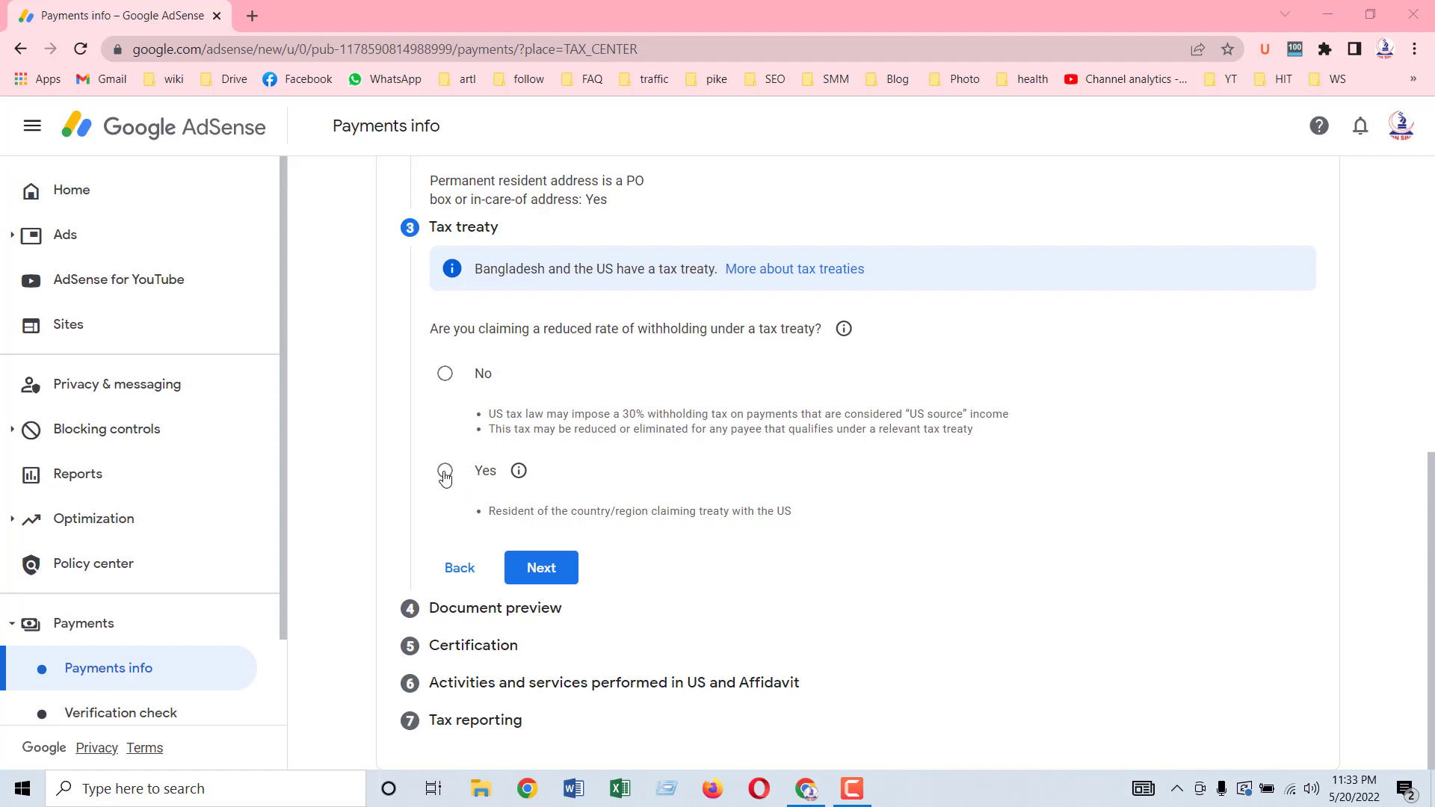
Step: Answer Yes to a treaty claim, tick treaty residency, and select Bangladesh as the country
left_click(445, 475)
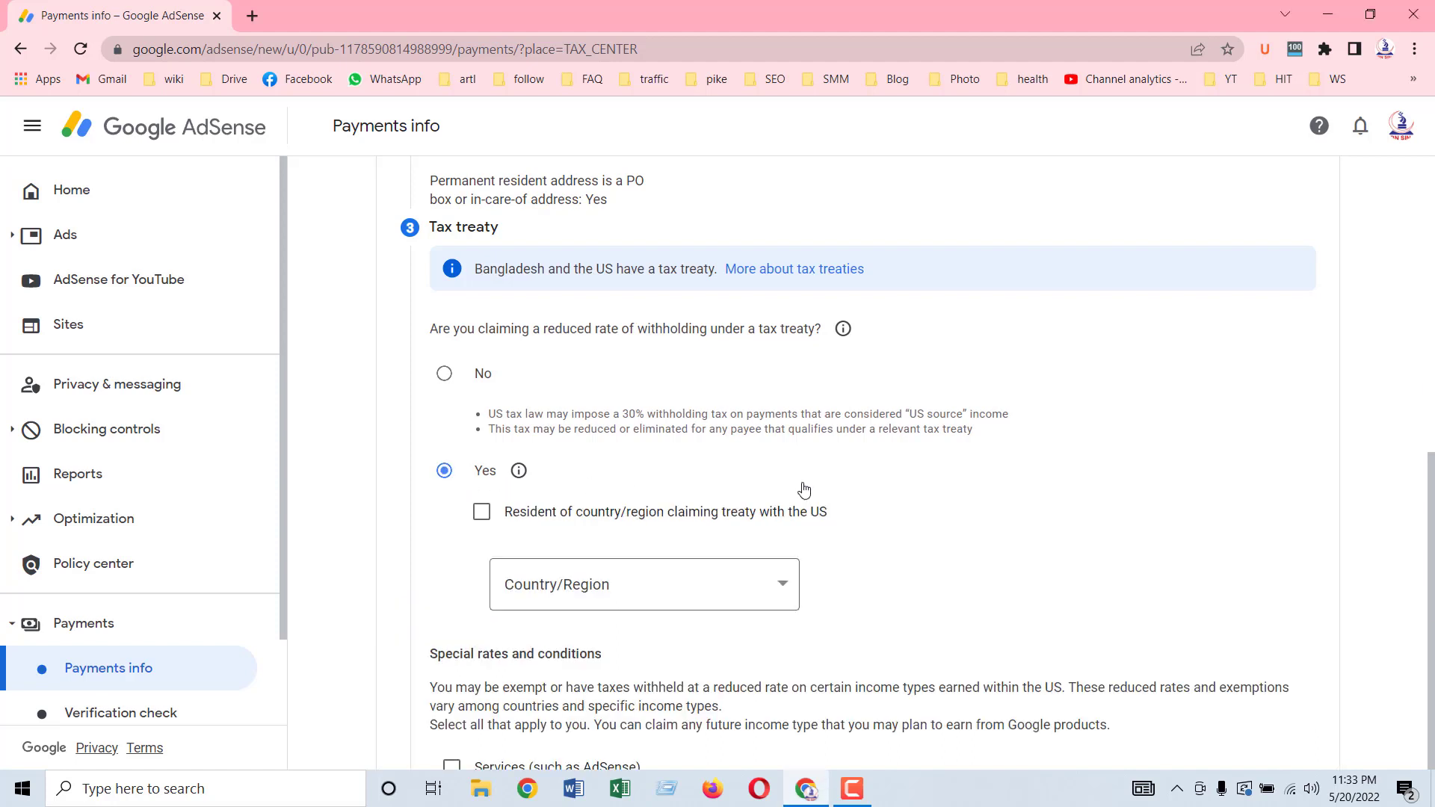
scroll(543, 513, "down", 1)
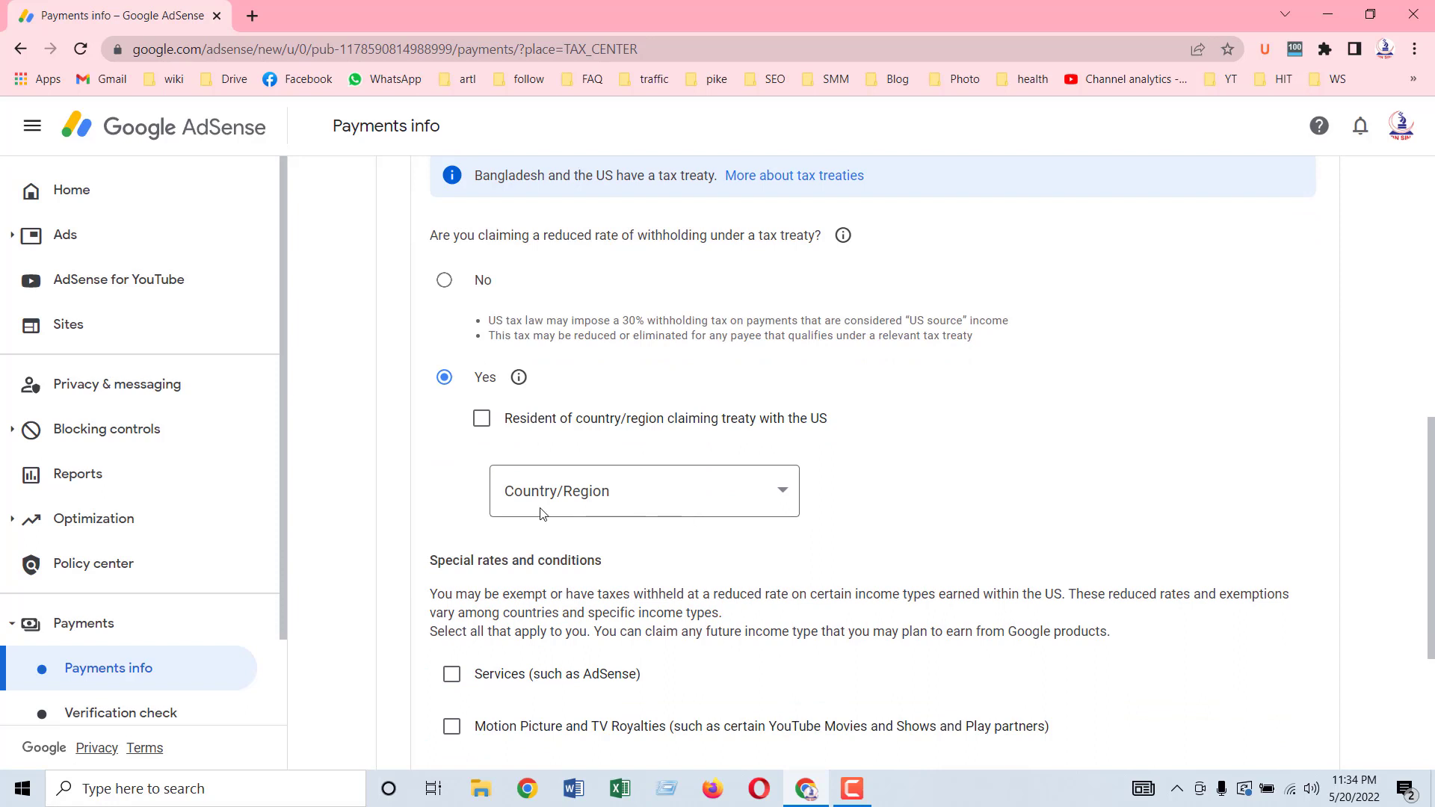
left_click(482, 423)
left_click(743, 505)
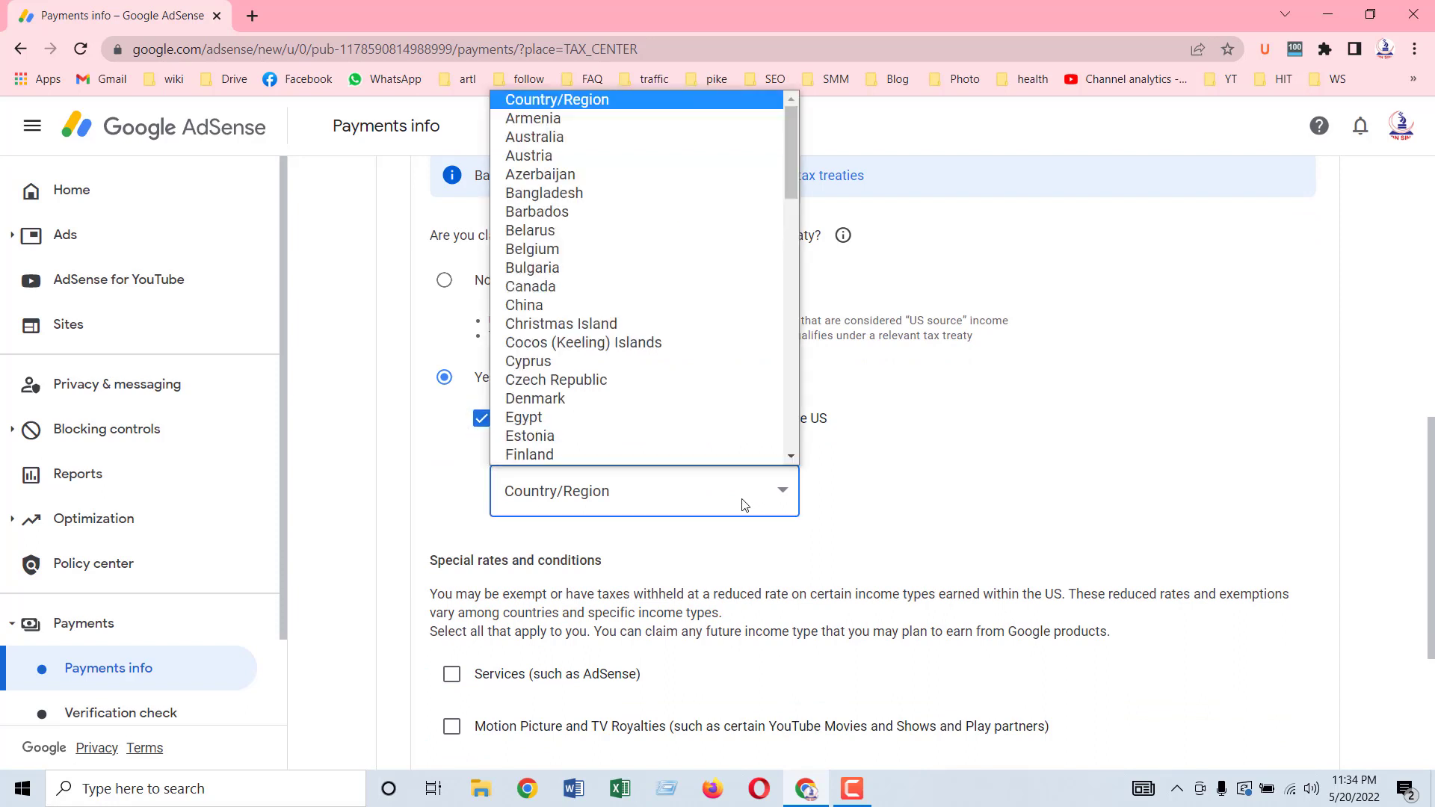
left_click(536, 193)
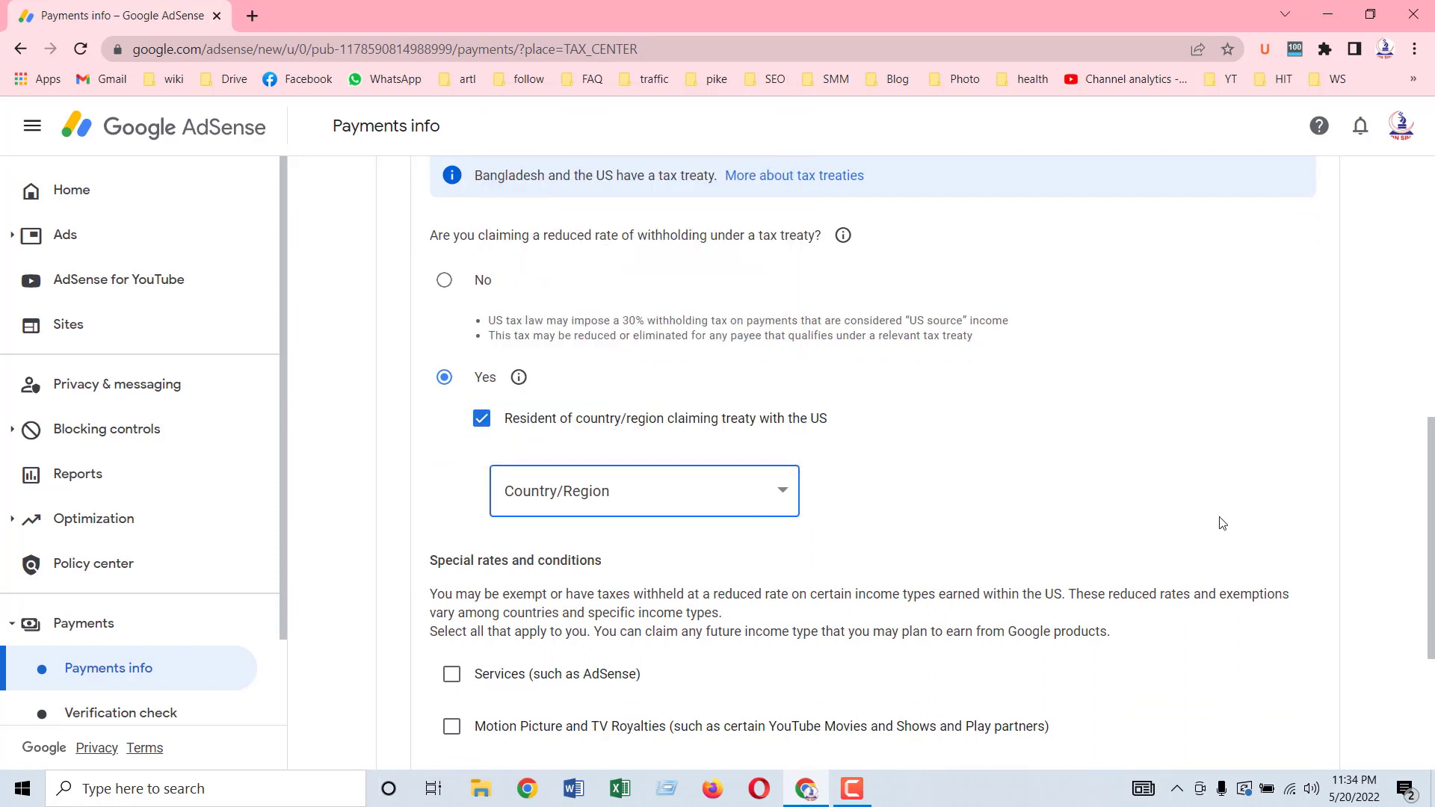
scroll(1218, 521, "down", 4)
scroll(997, 532, "up", 1)
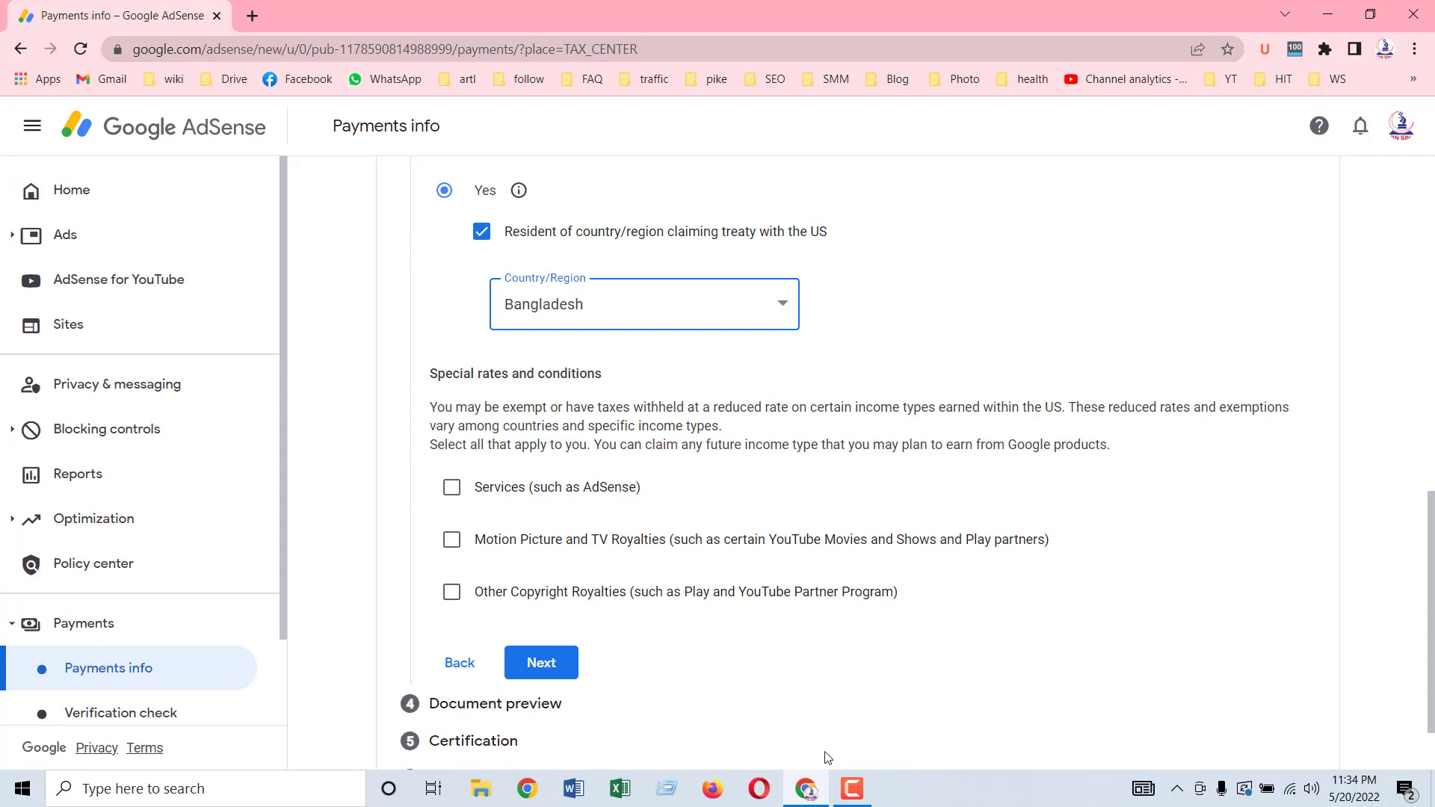
left_click(852, 789)
Step: Claim treaty benefits for Services income under Article 7 paragraph 1 at 0%, confirming the terms
left_click(1368, 714)
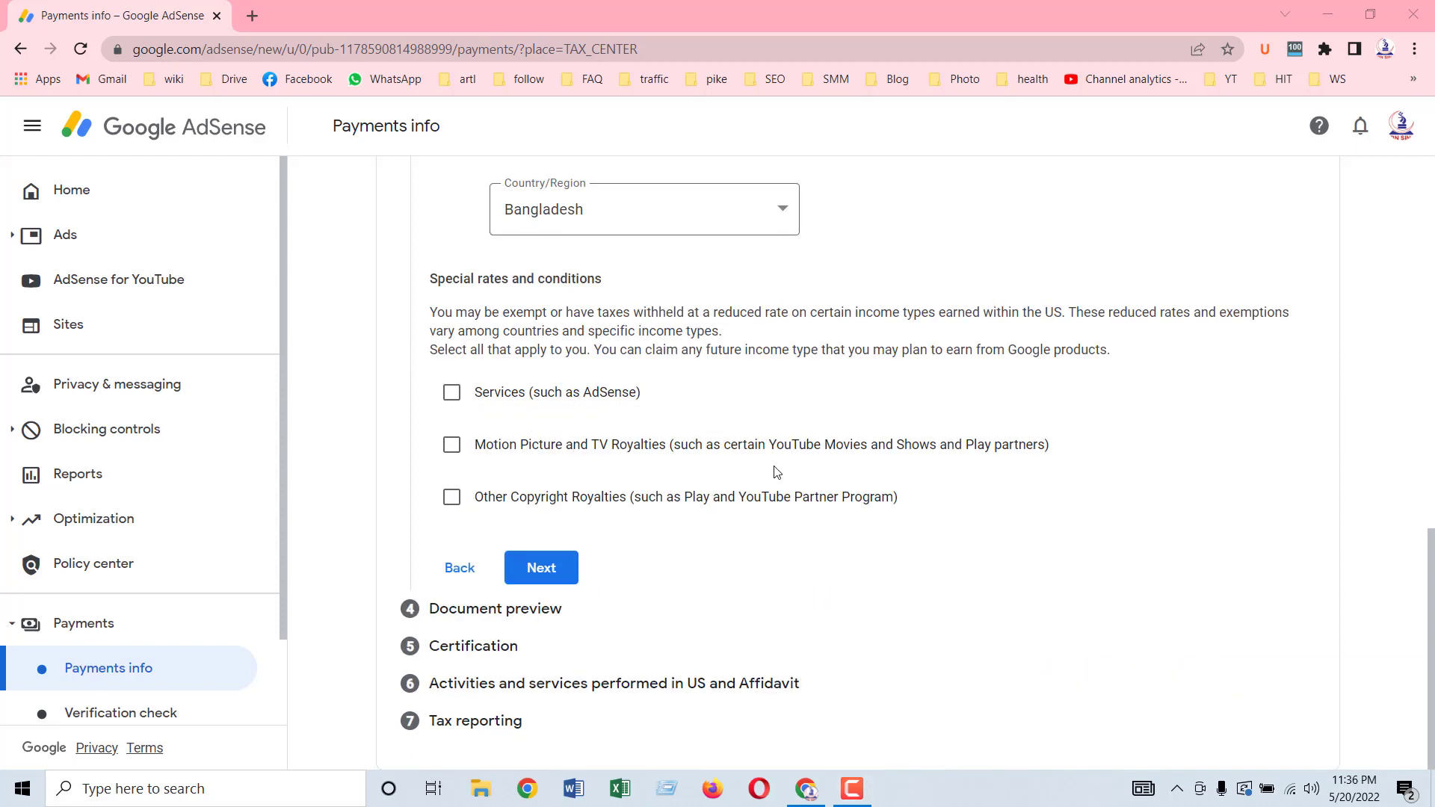
scroll(1032, 214, "up", 3)
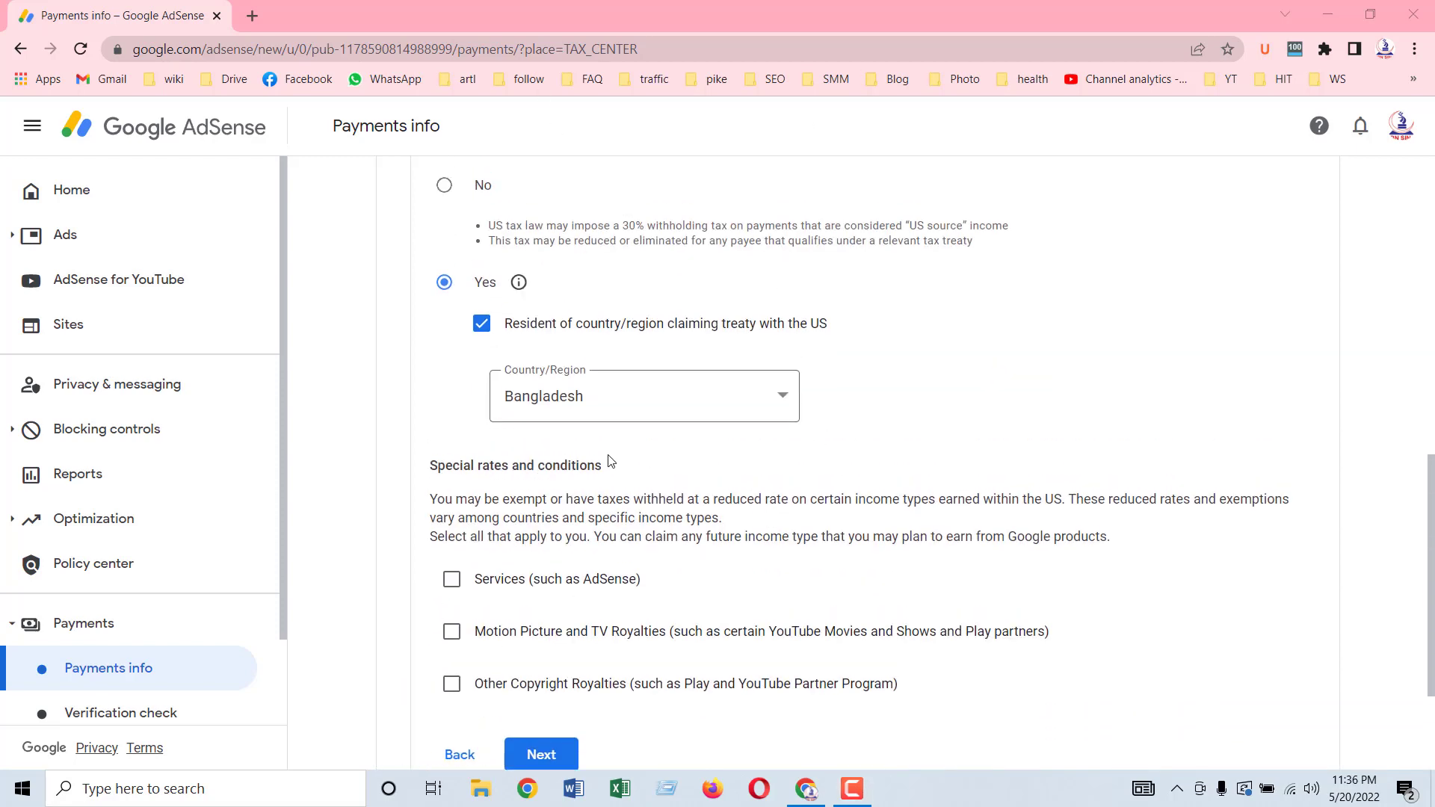
scroll(1169, 451, "down", 1)
scroll(724, 411, "down", 1)
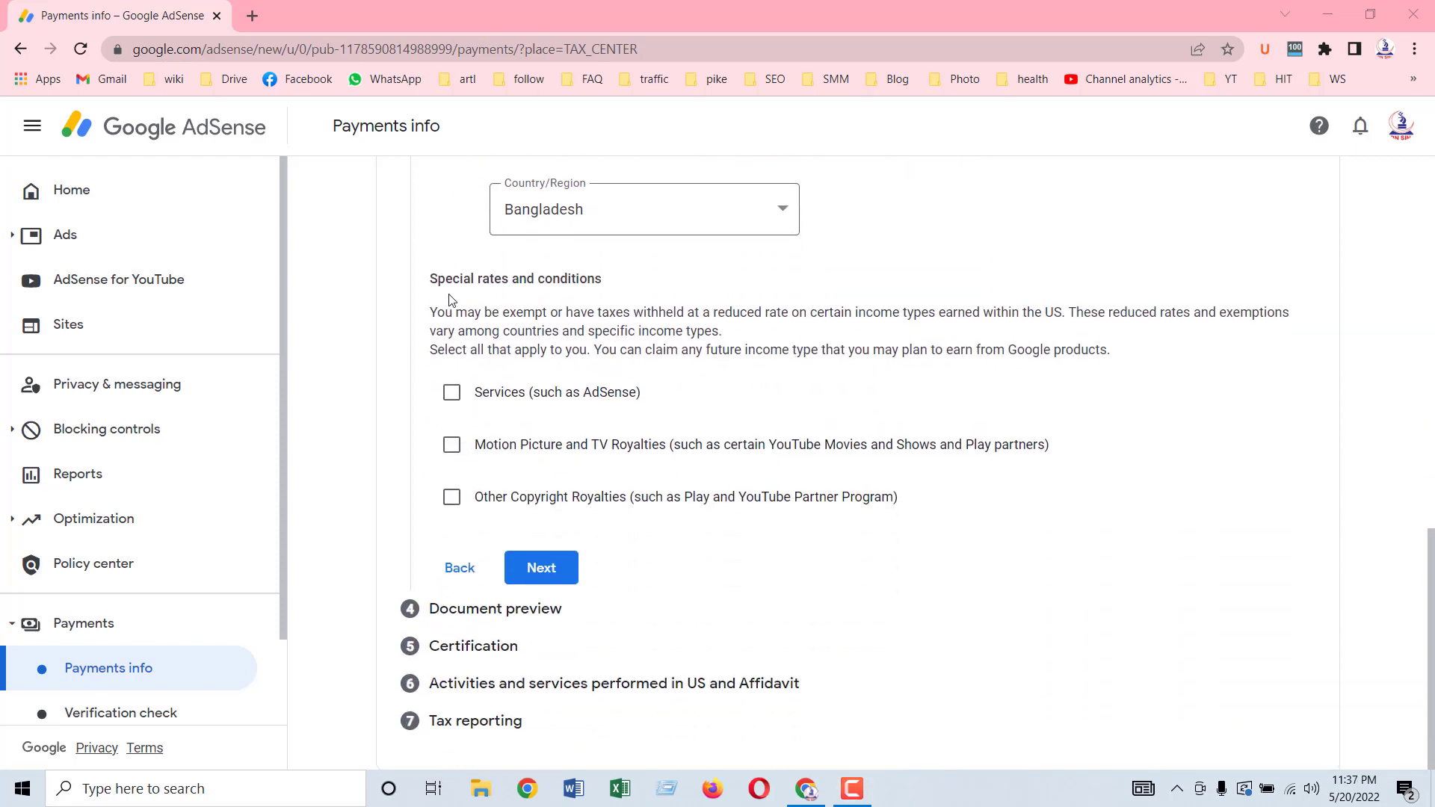
left_click(452, 393)
scroll(822, 403, "down", 1)
left_click(605, 374)
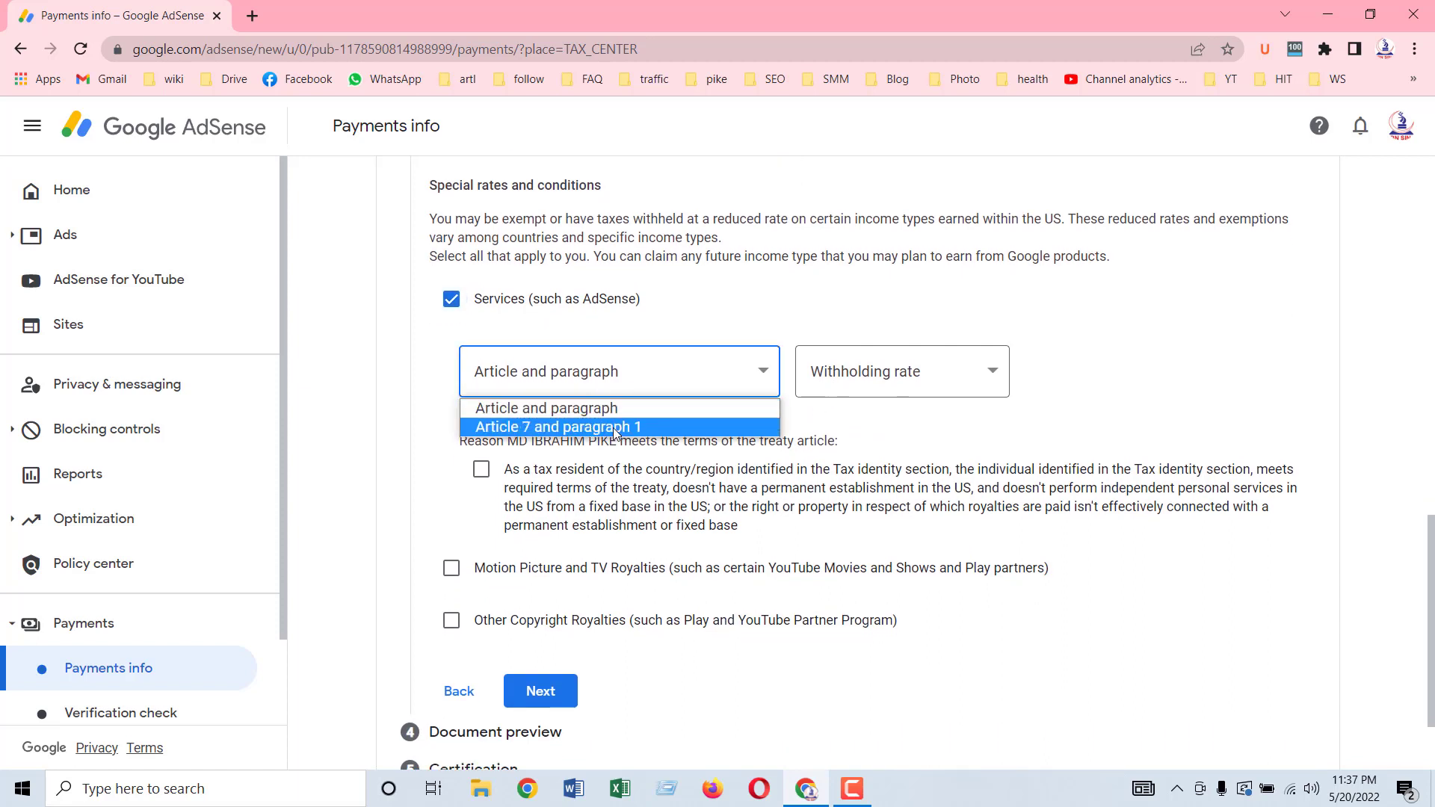
left_click(613, 427)
left_click(897, 371)
left_click(886, 427)
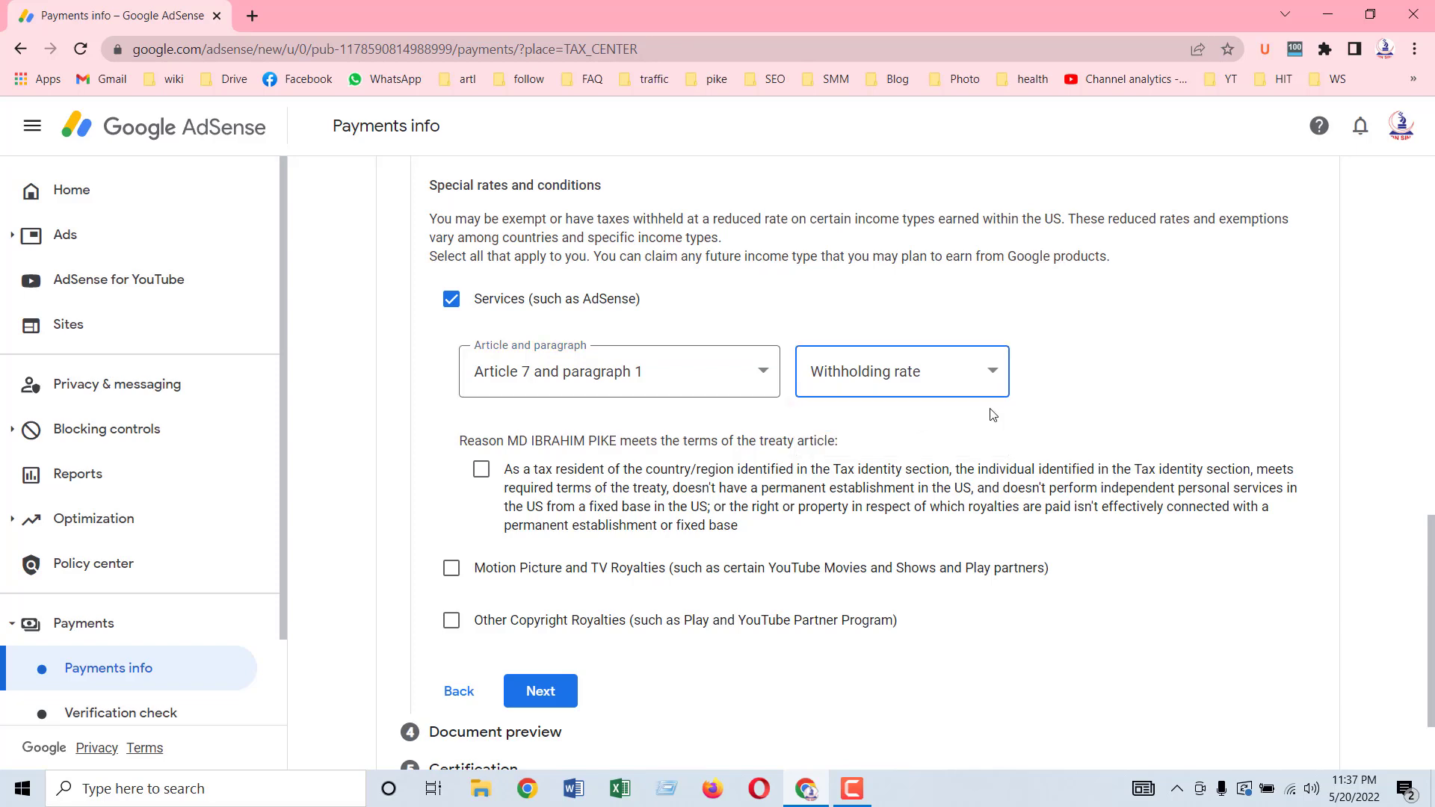
scroll(748, 419, "down", 1)
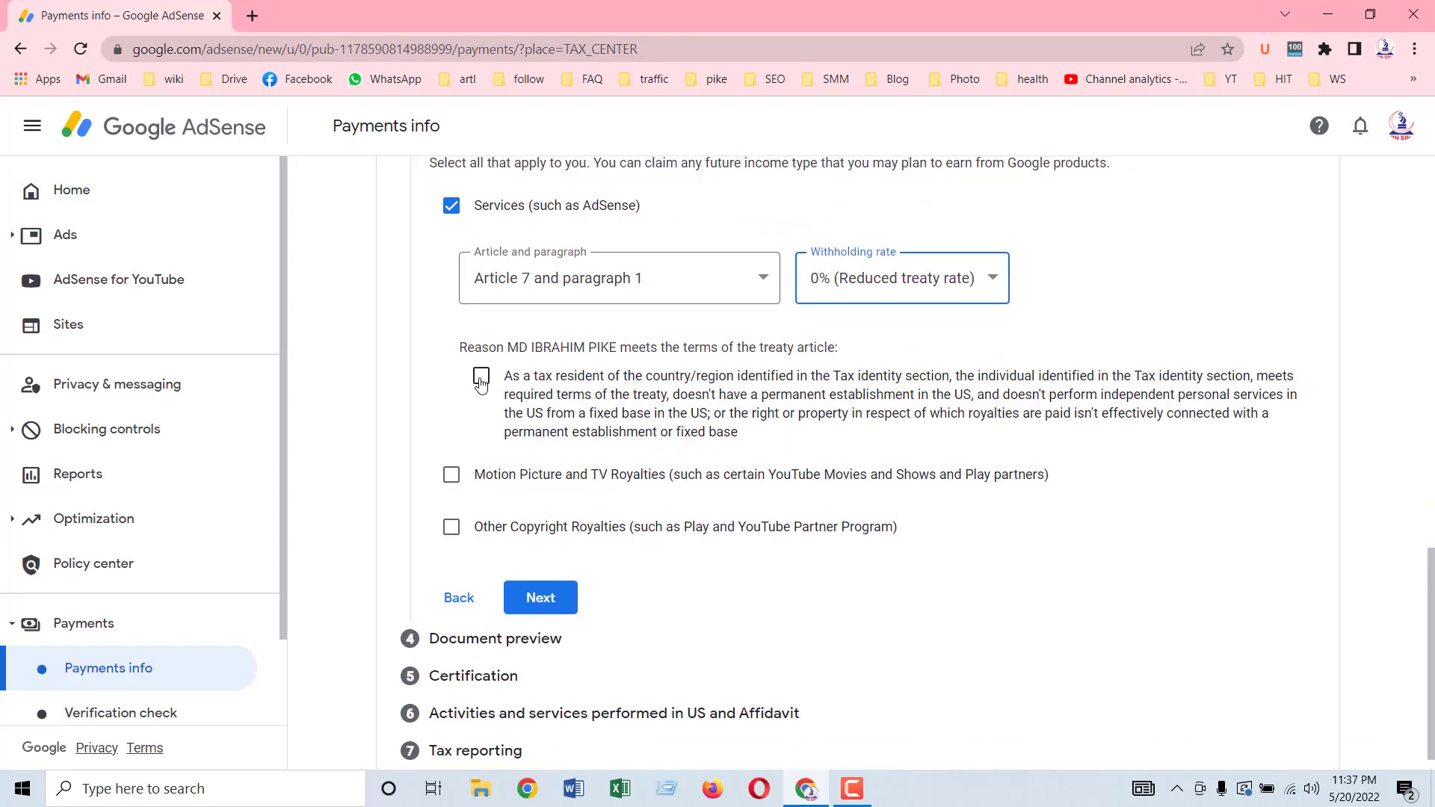
left_click(482, 378)
scroll(448, 441, "down", 1)
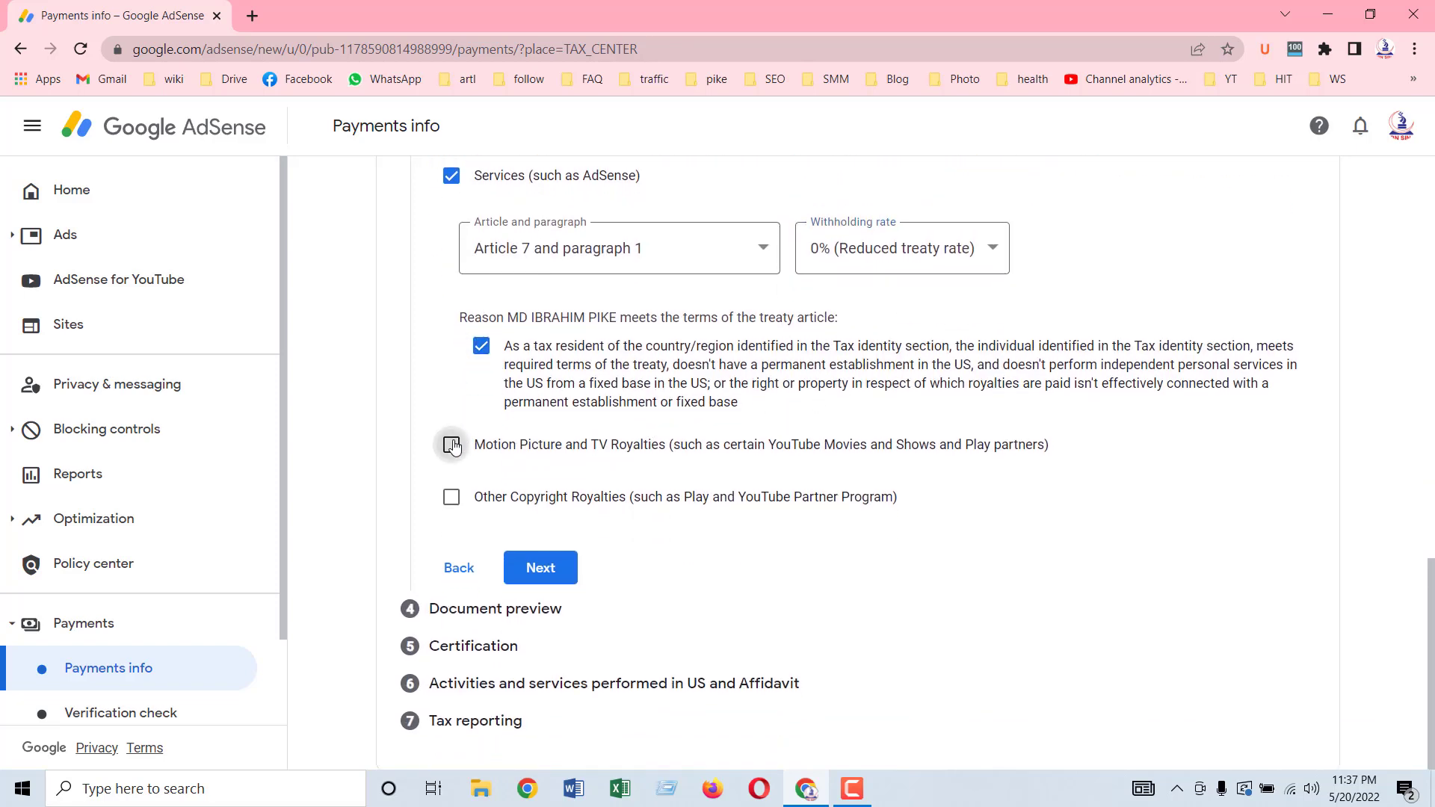
Step: Claim Motion Picture and TV Royalties under Article 12 paragraph 2 at 10%, confirming the terms
left_click(451, 446)
scroll(715, 440, "down", 1)
left_click(714, 438)
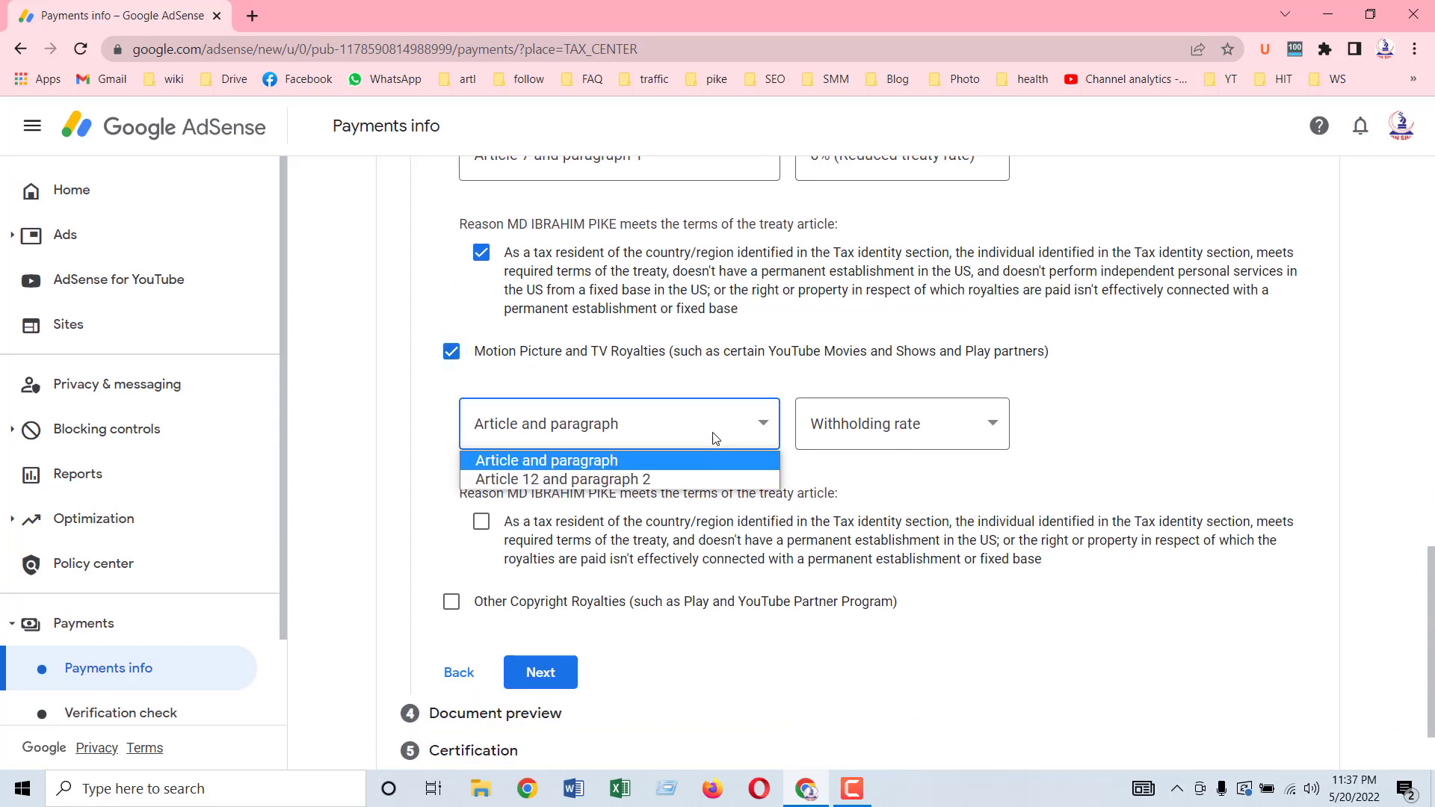
left_click(619, 482)
left_click(938, 427)
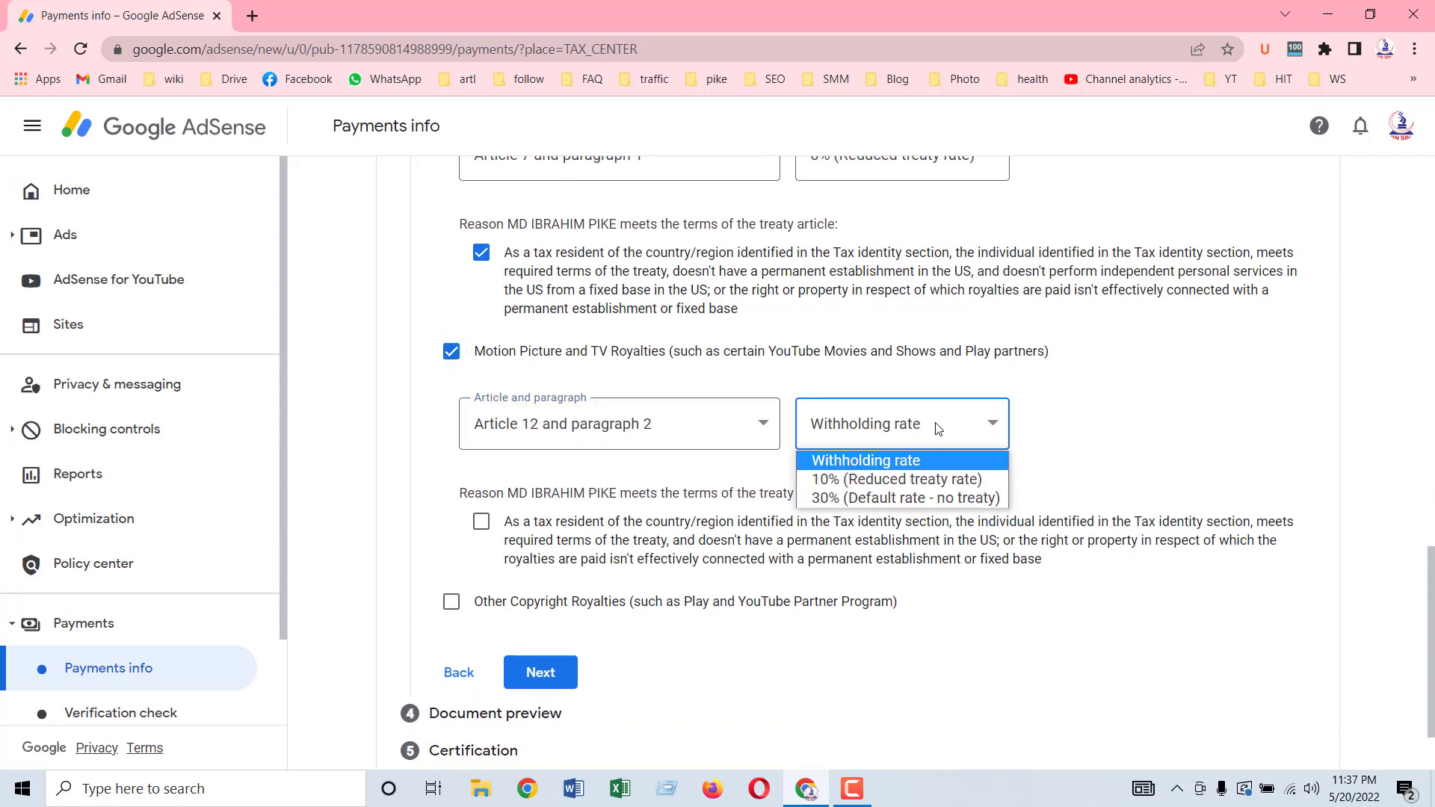
left_click(855, 486)
scroll(673, 456, "down", 1)
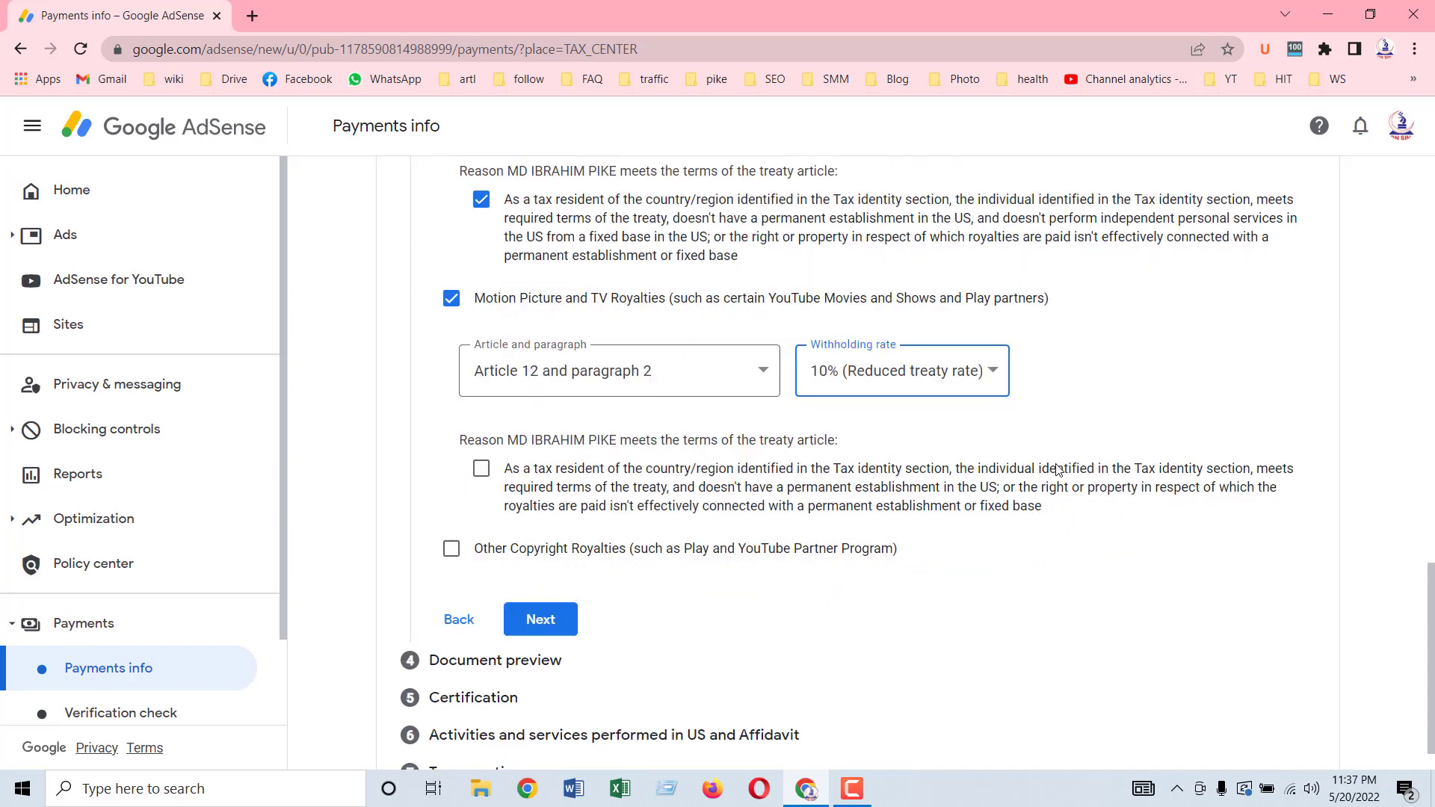
left_click(481, 421)
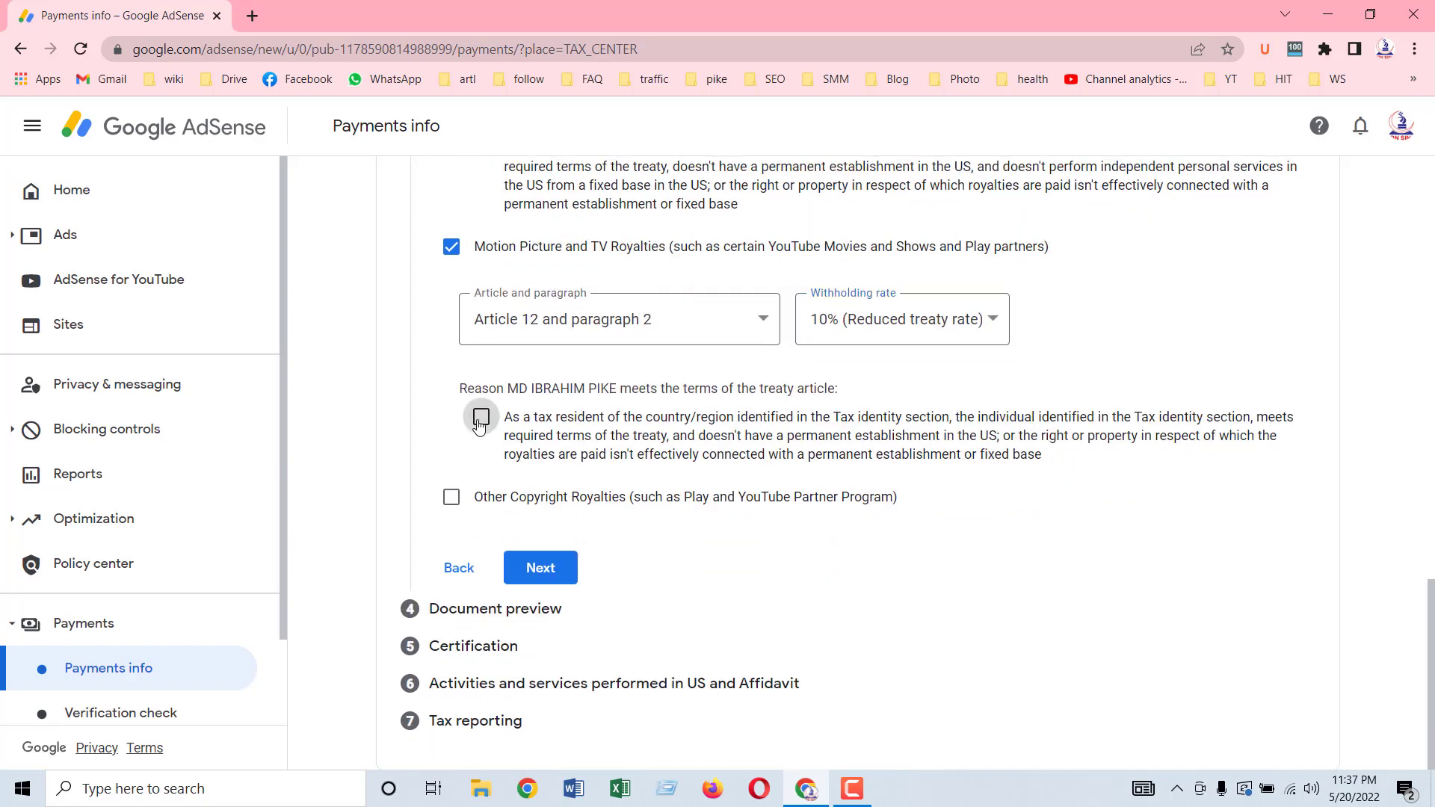
Step: Claim Other Copyright Royalties under Article 12 paragraph 2 at 10%, certify the reason, and submit
left_click(452, 497)
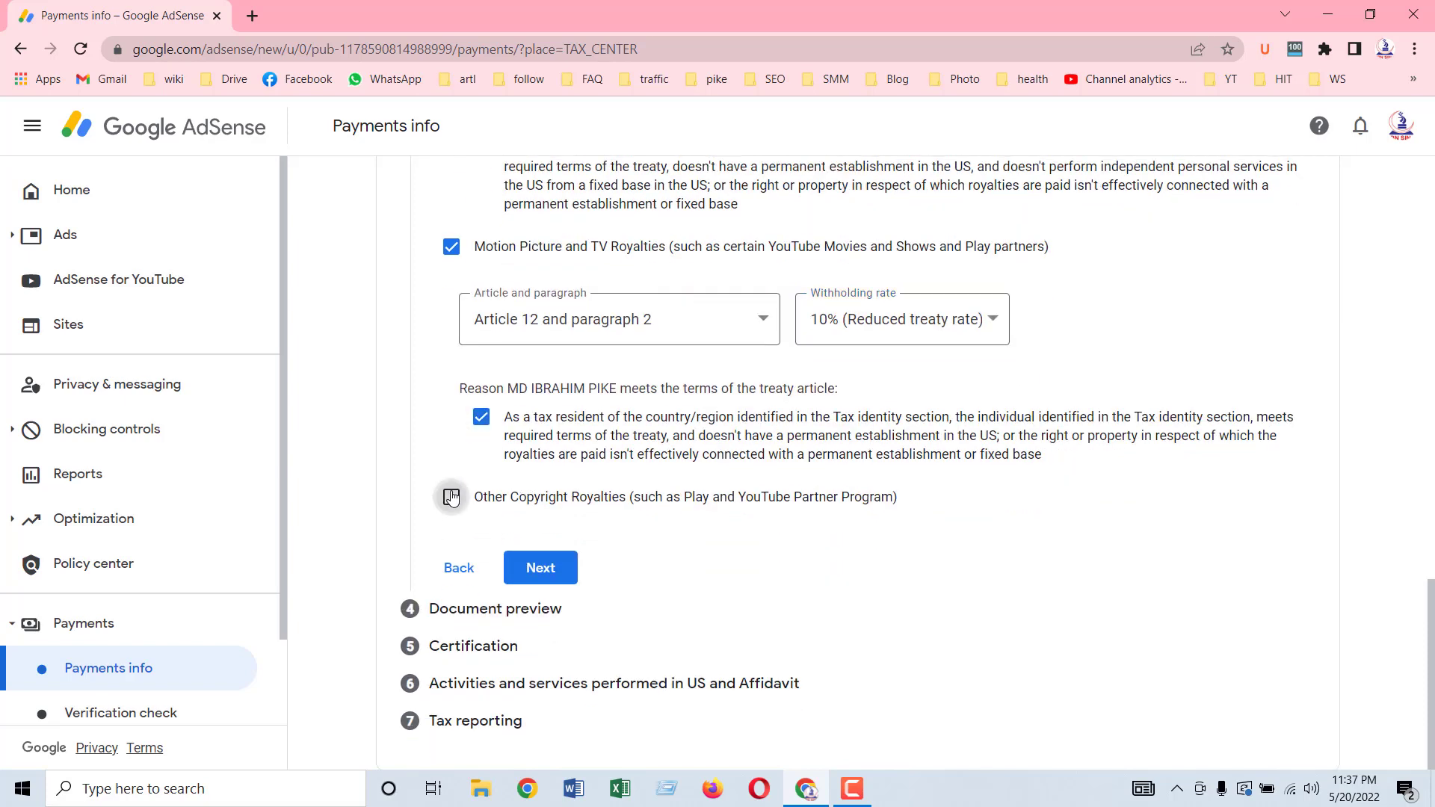
scroll(603, 468, "down", 2)
left_click(601, 401)
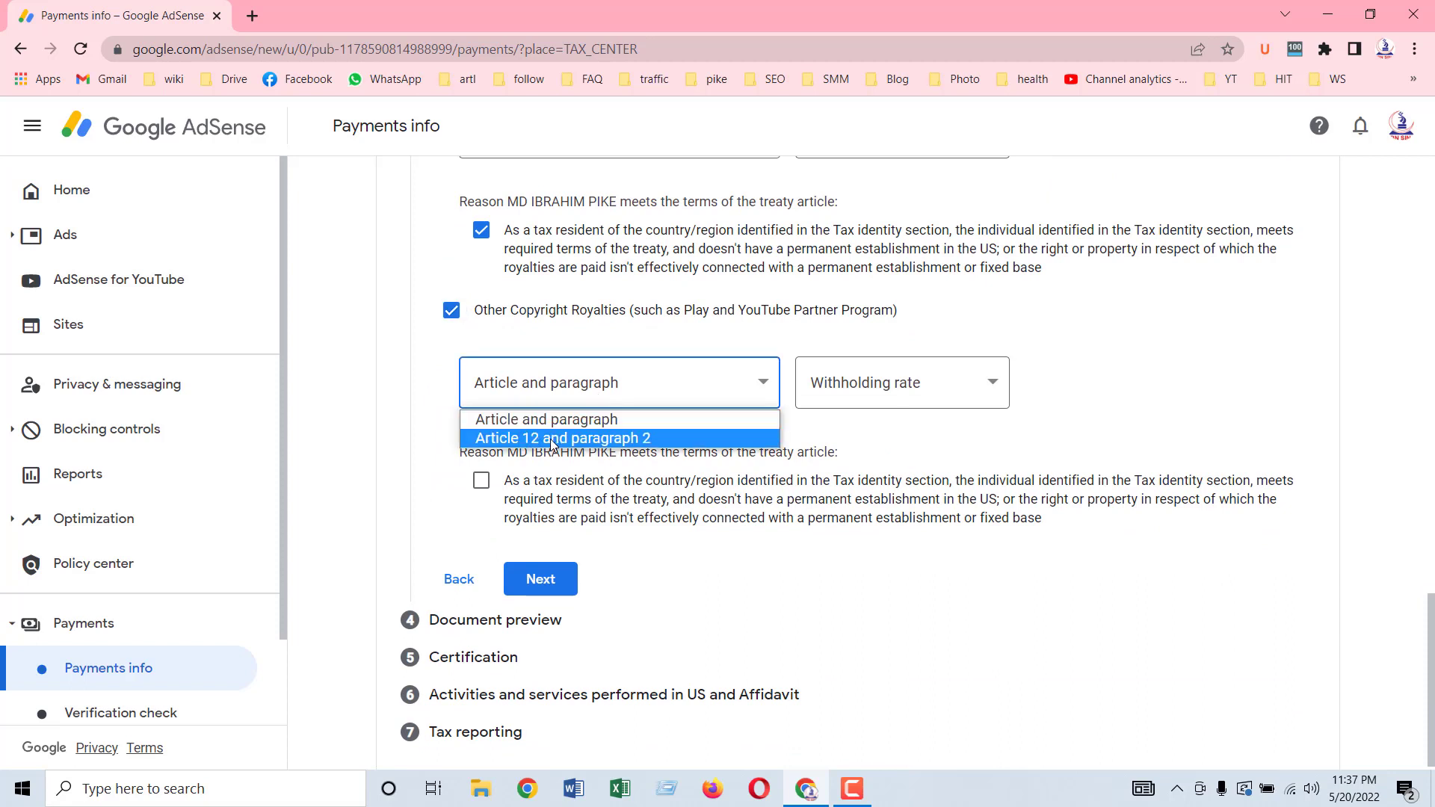
left_click(553, 438)
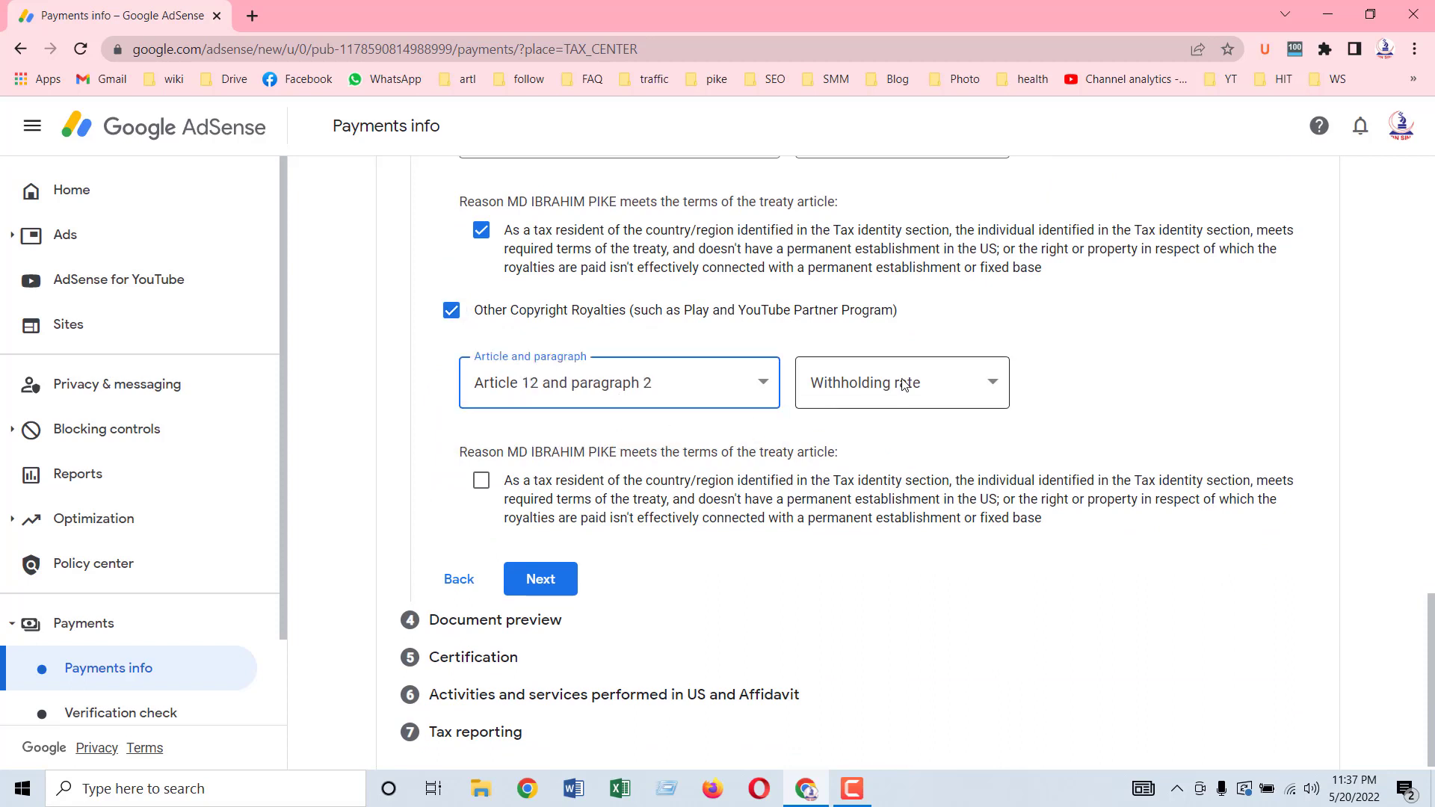
left_click(820, 388)
left_click(819, 437)
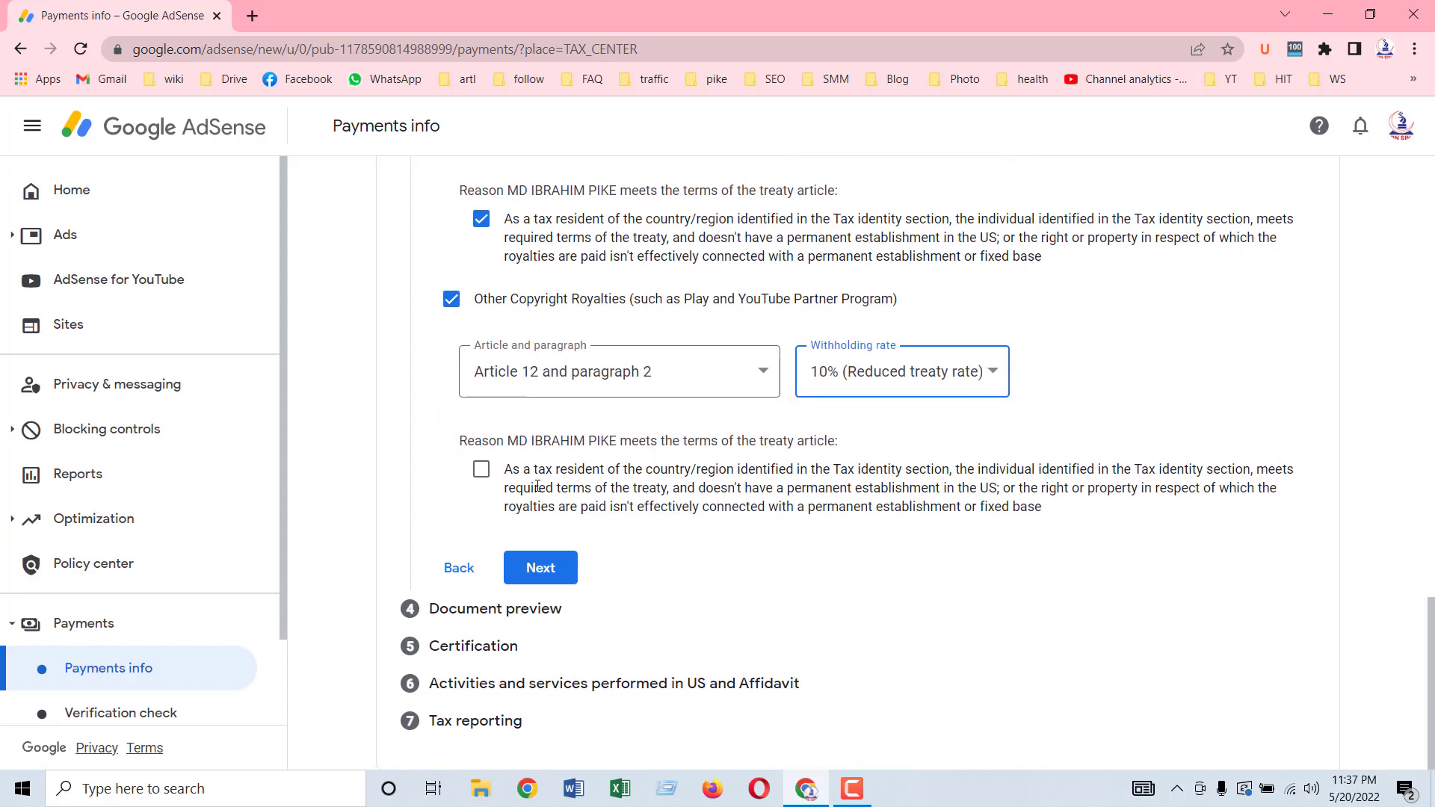
left_click(482, 472)
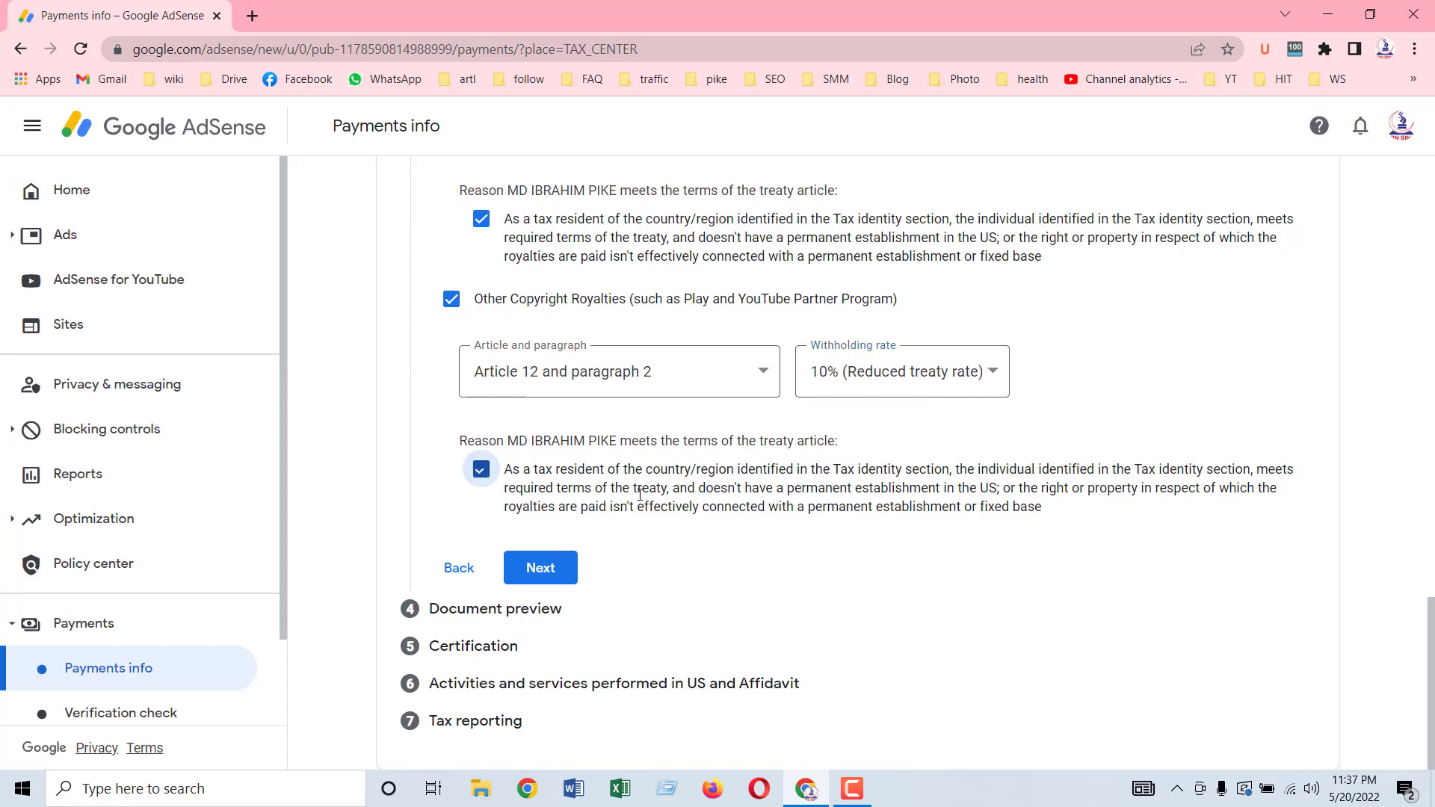
left_click(544, 567)
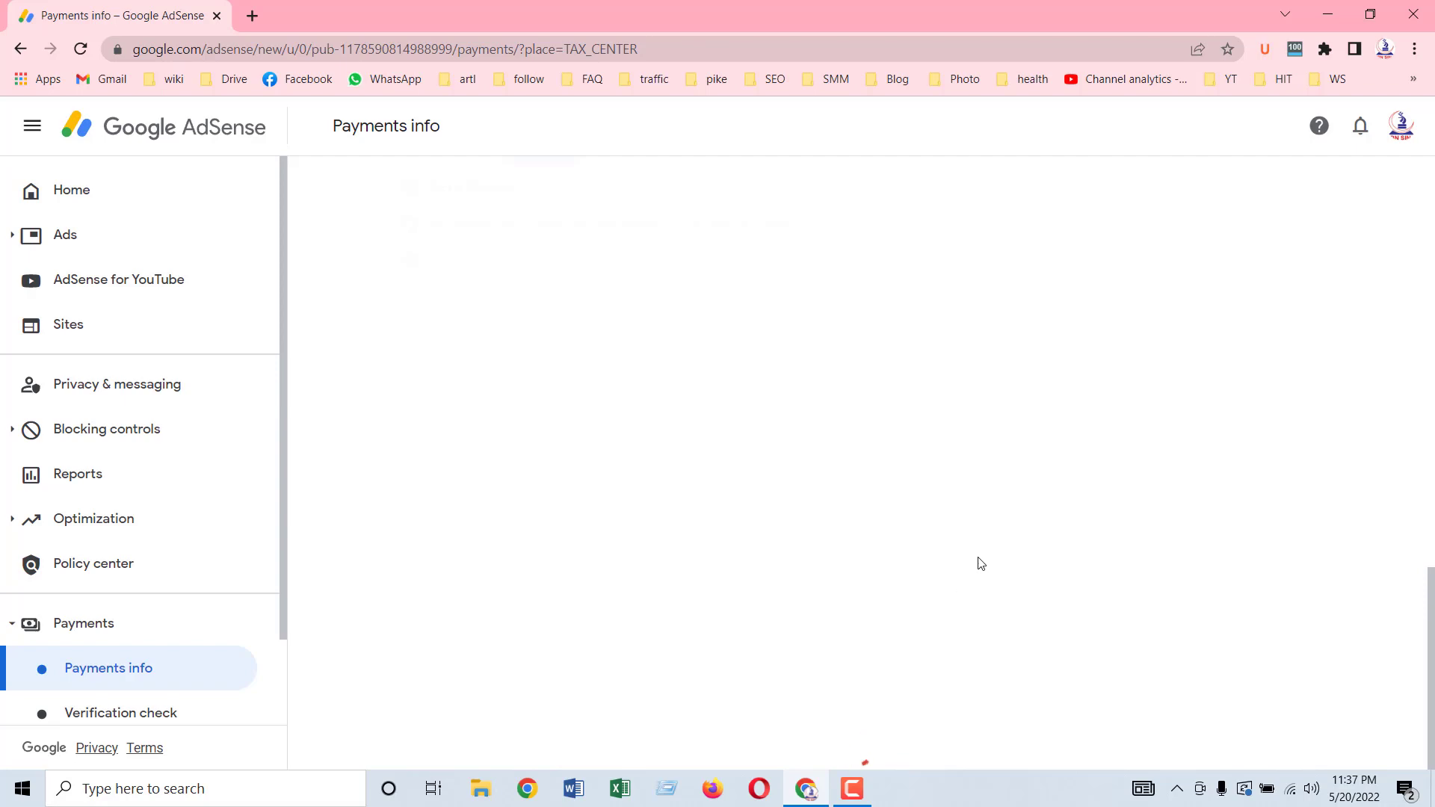
Step: Confirm the four generated tax documents were reviewed and continue to Certification
scroll(974, 407, "up", 4)
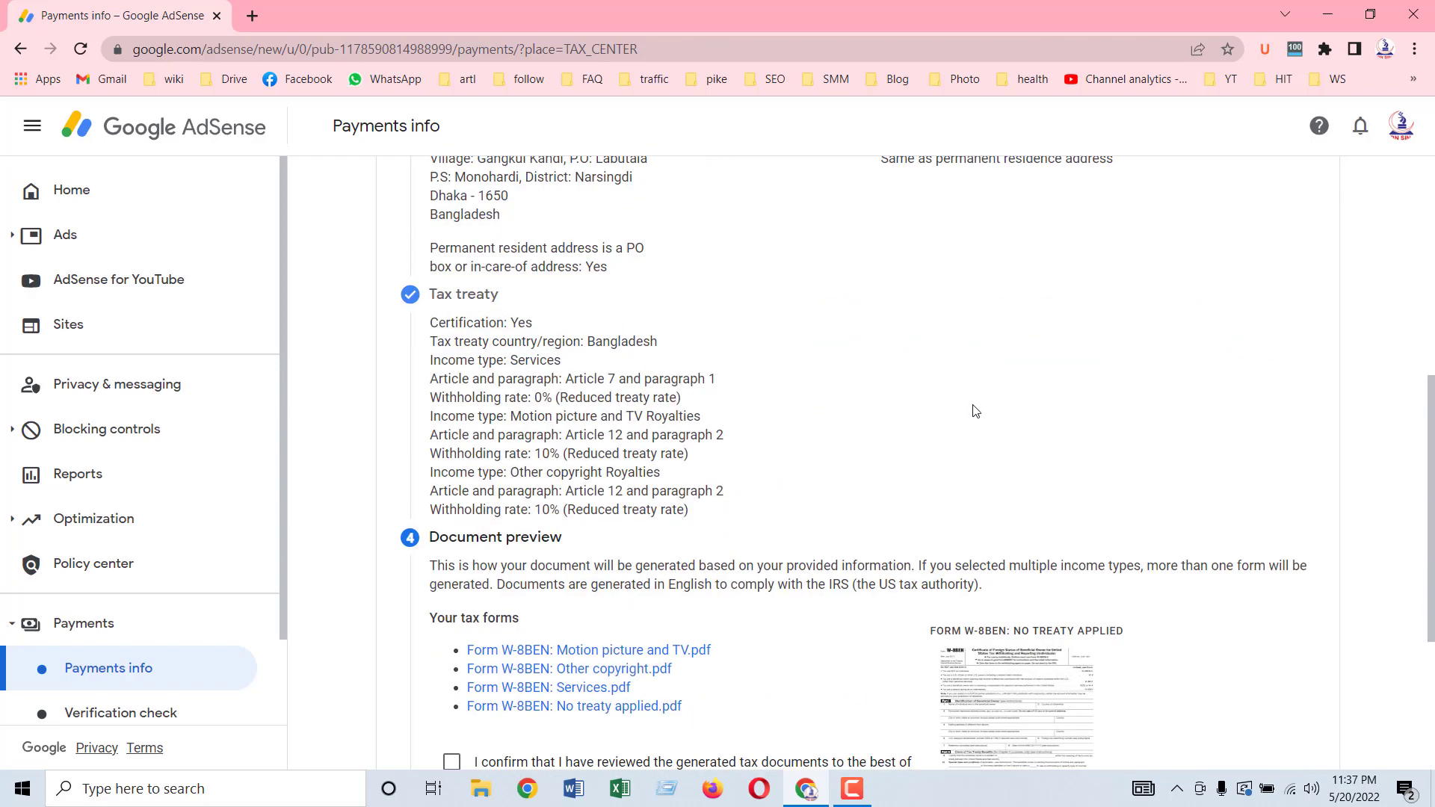
scroll(1105, 401, "down", 4)
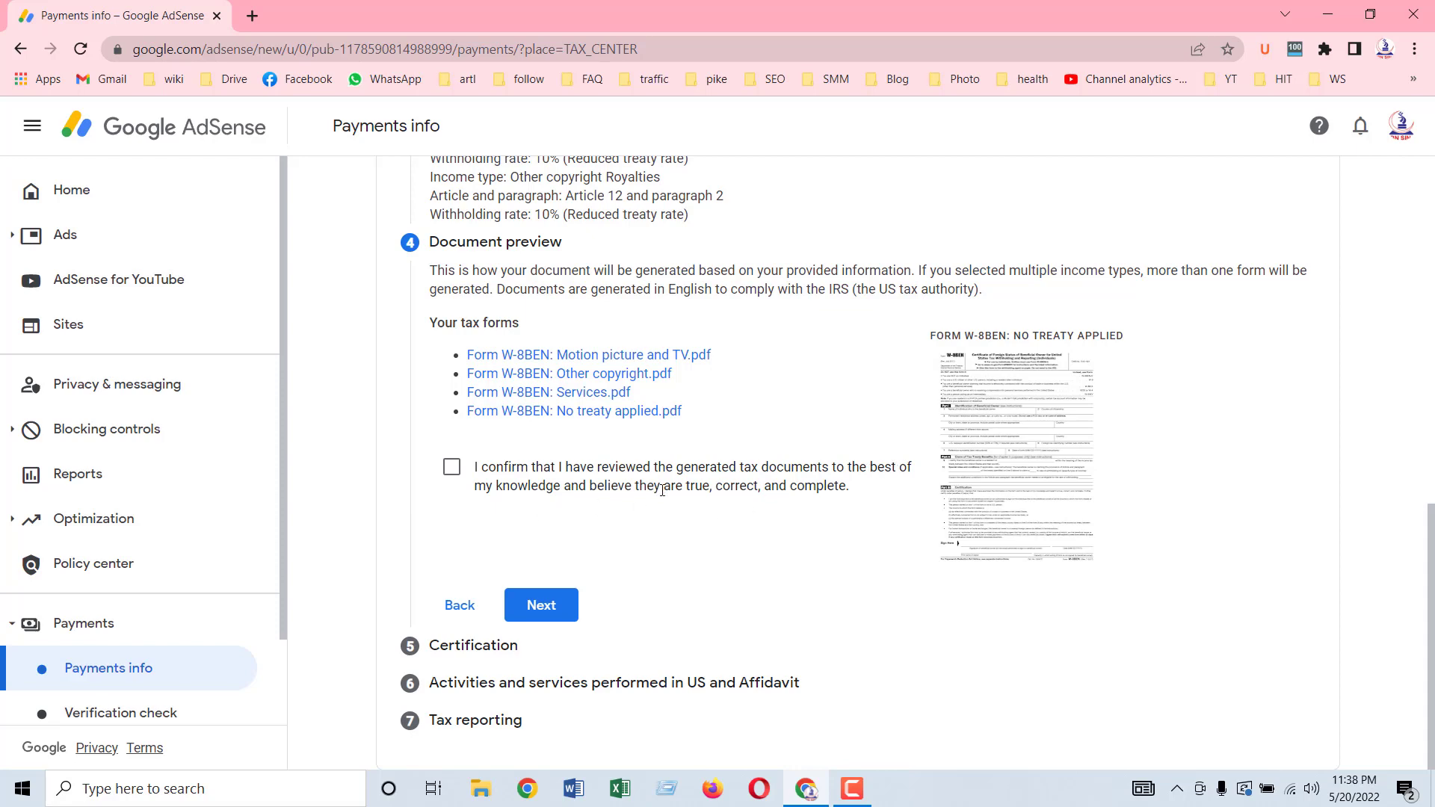
left_click(451, 466)
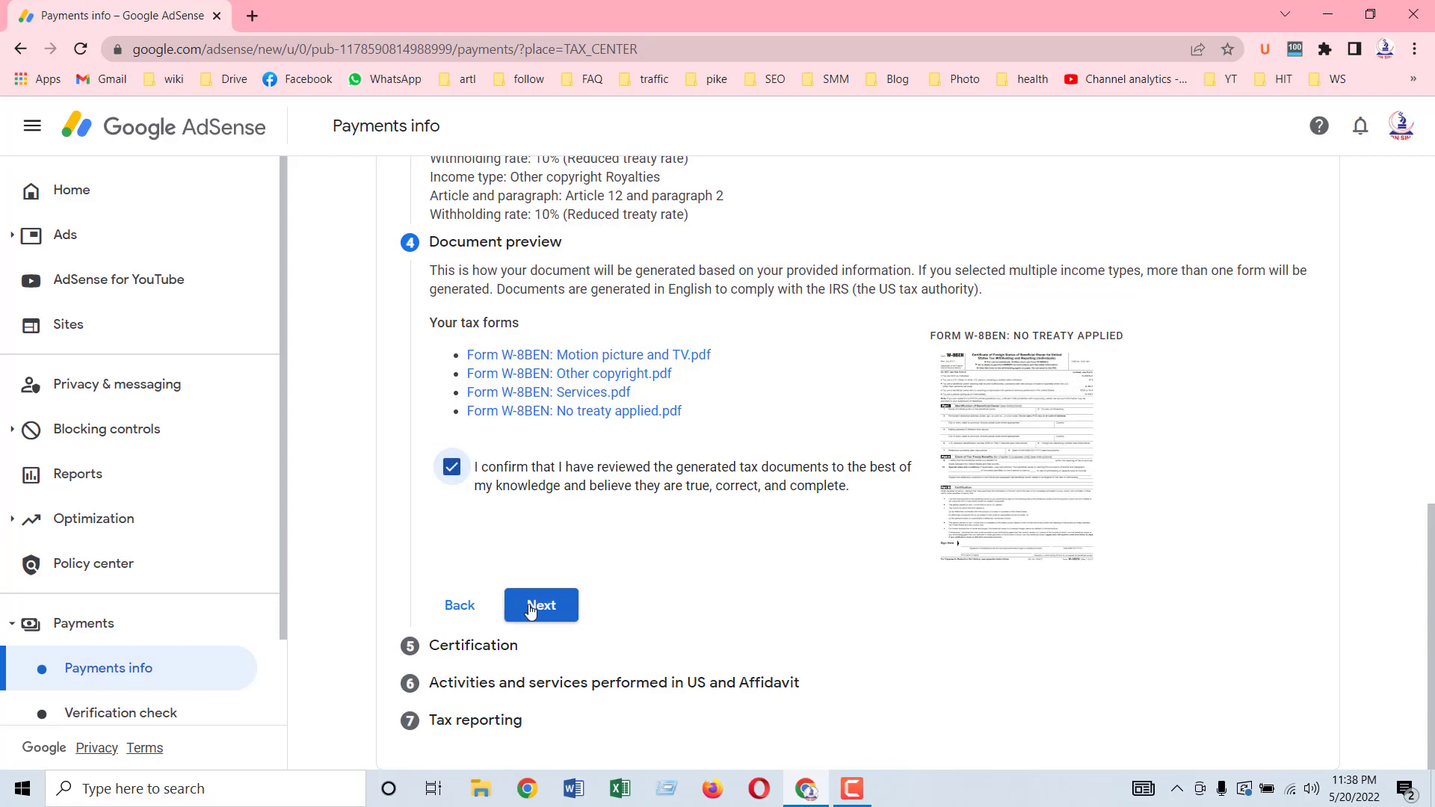
left_click(531, 611)
scroll(530, 612, "down", 5)
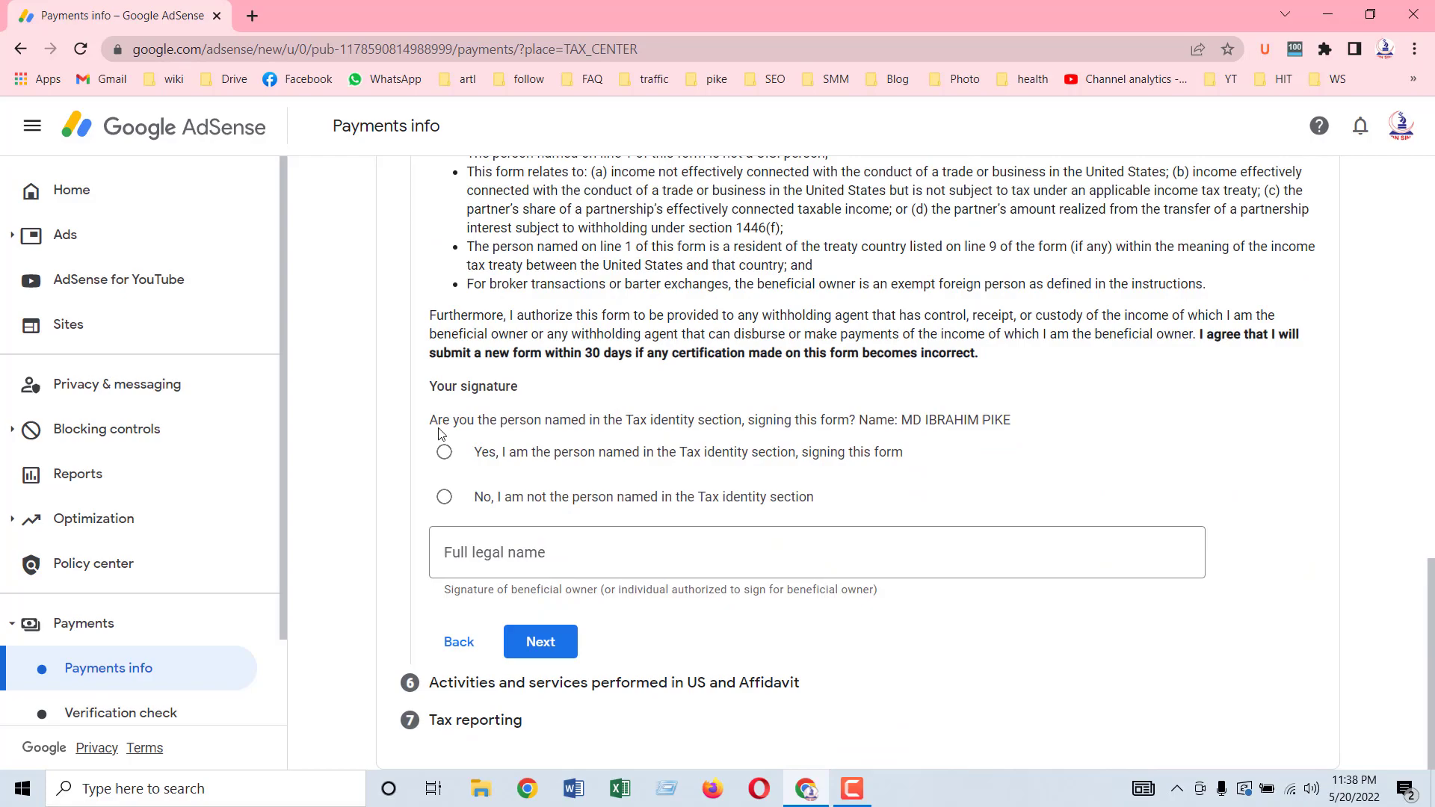
Step: Confirm being the named person, paste the listed signer name into Full legal name, and submit
scroll(471, 441, "up", 20)
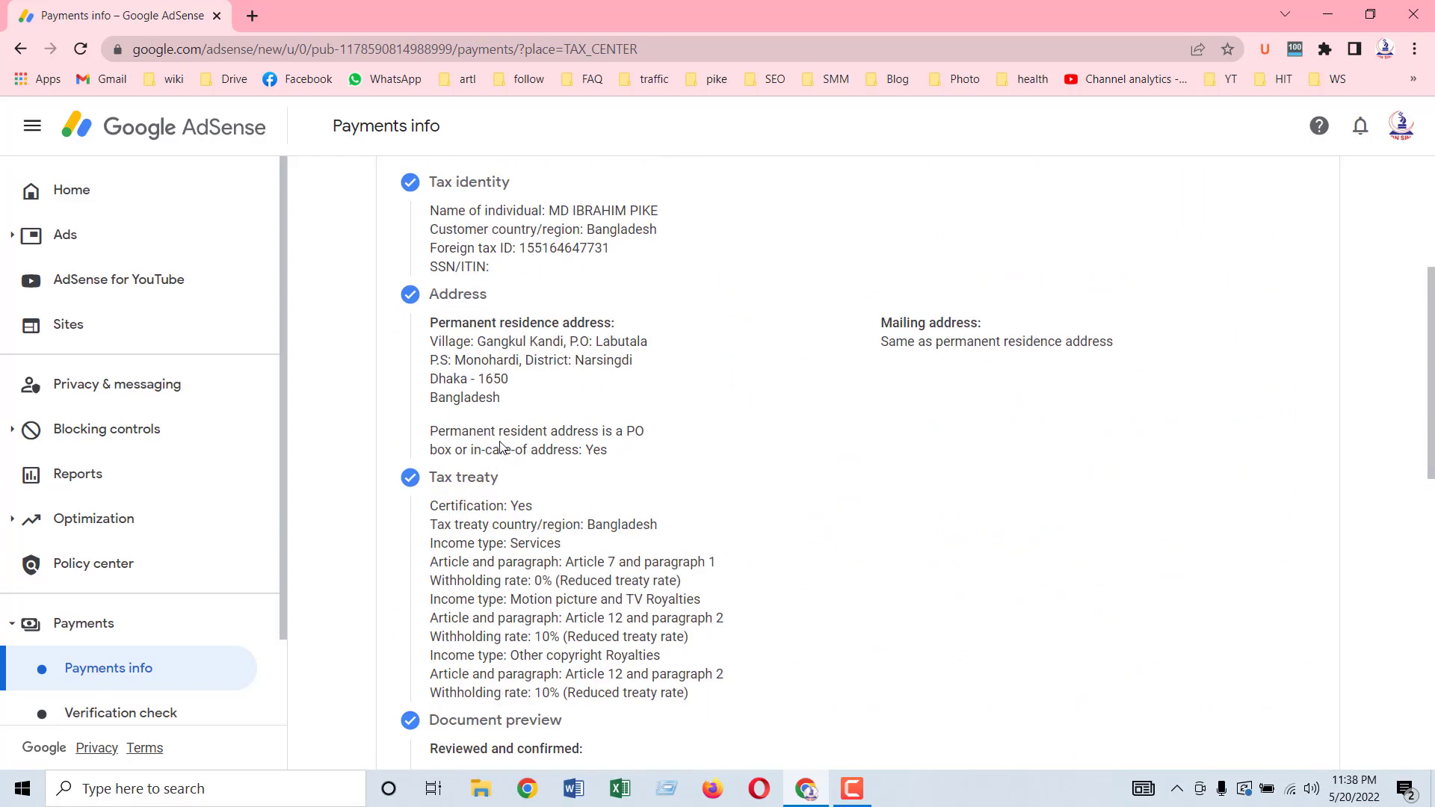
scroll(500, 446, "down", 15)
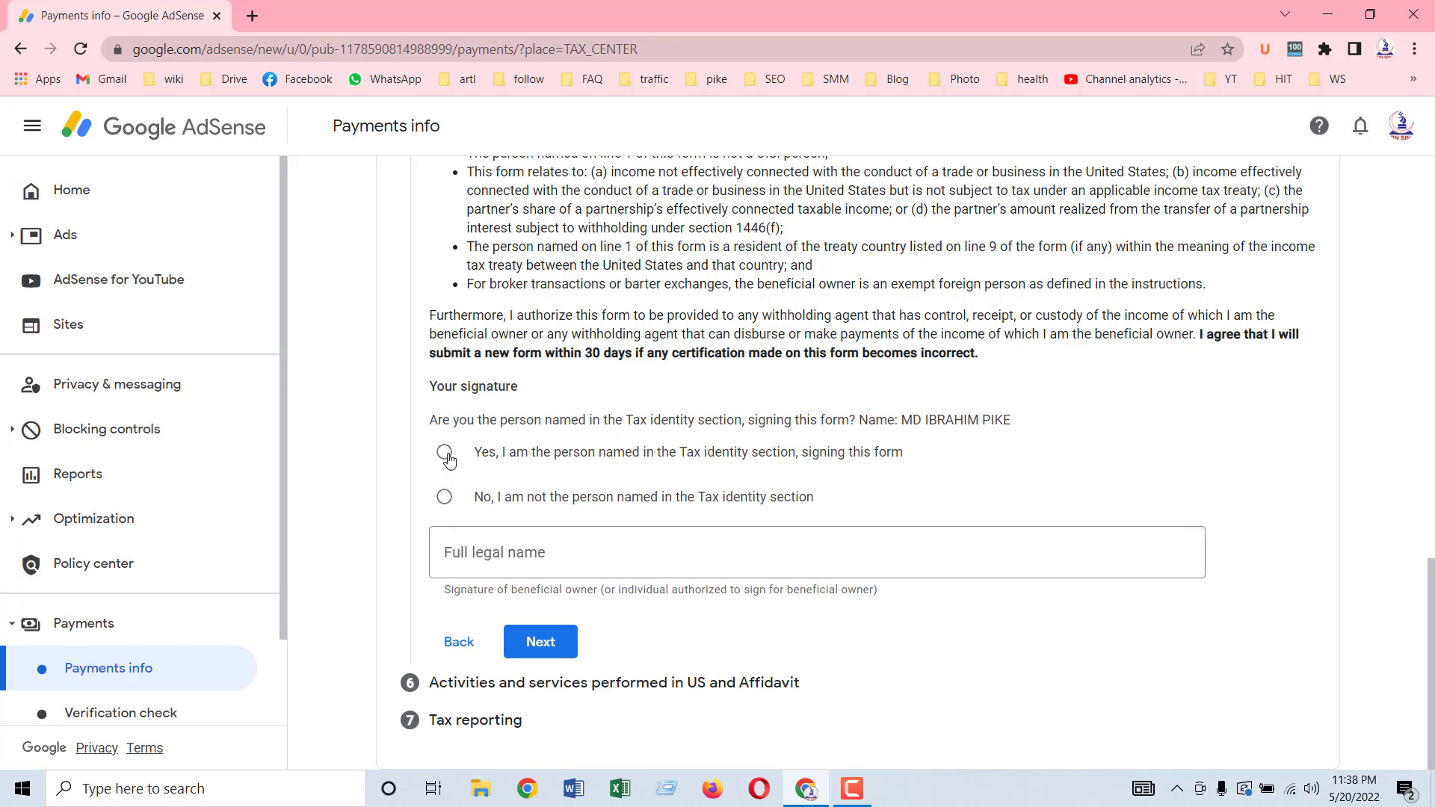
left_click(495, 563)
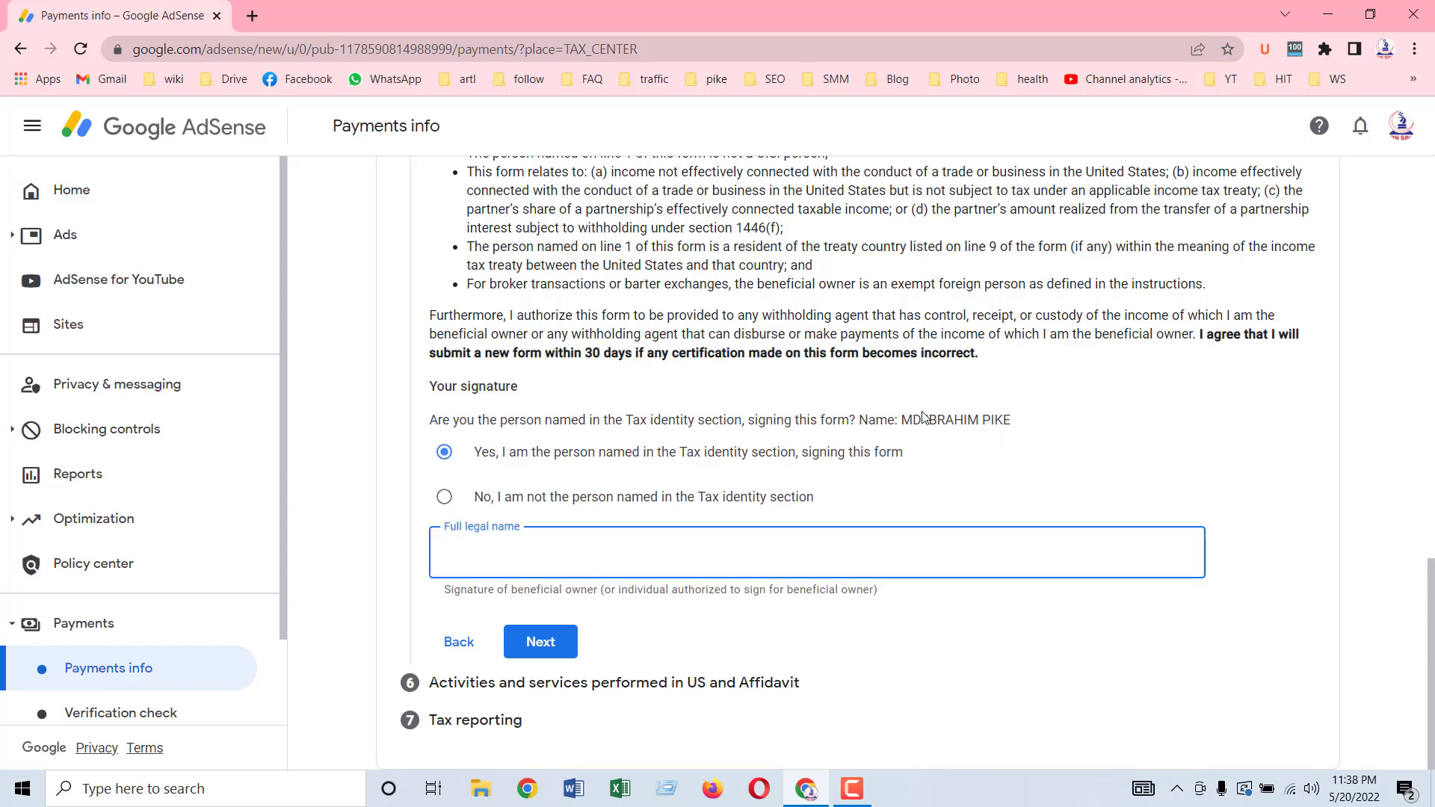
left_click_drag(901, 420, 1022, 426)
key("ctrl+c")
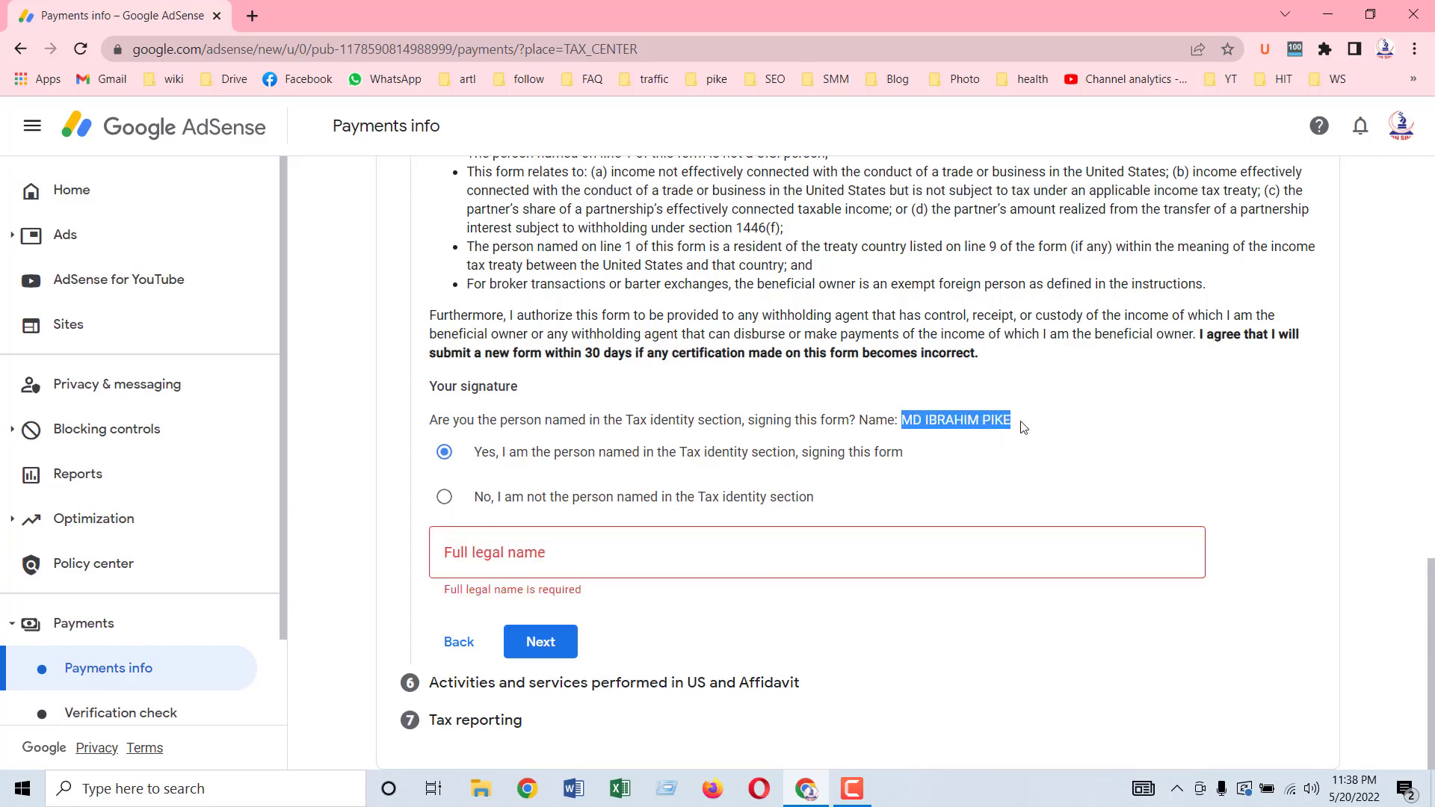
left_click(516, 554)
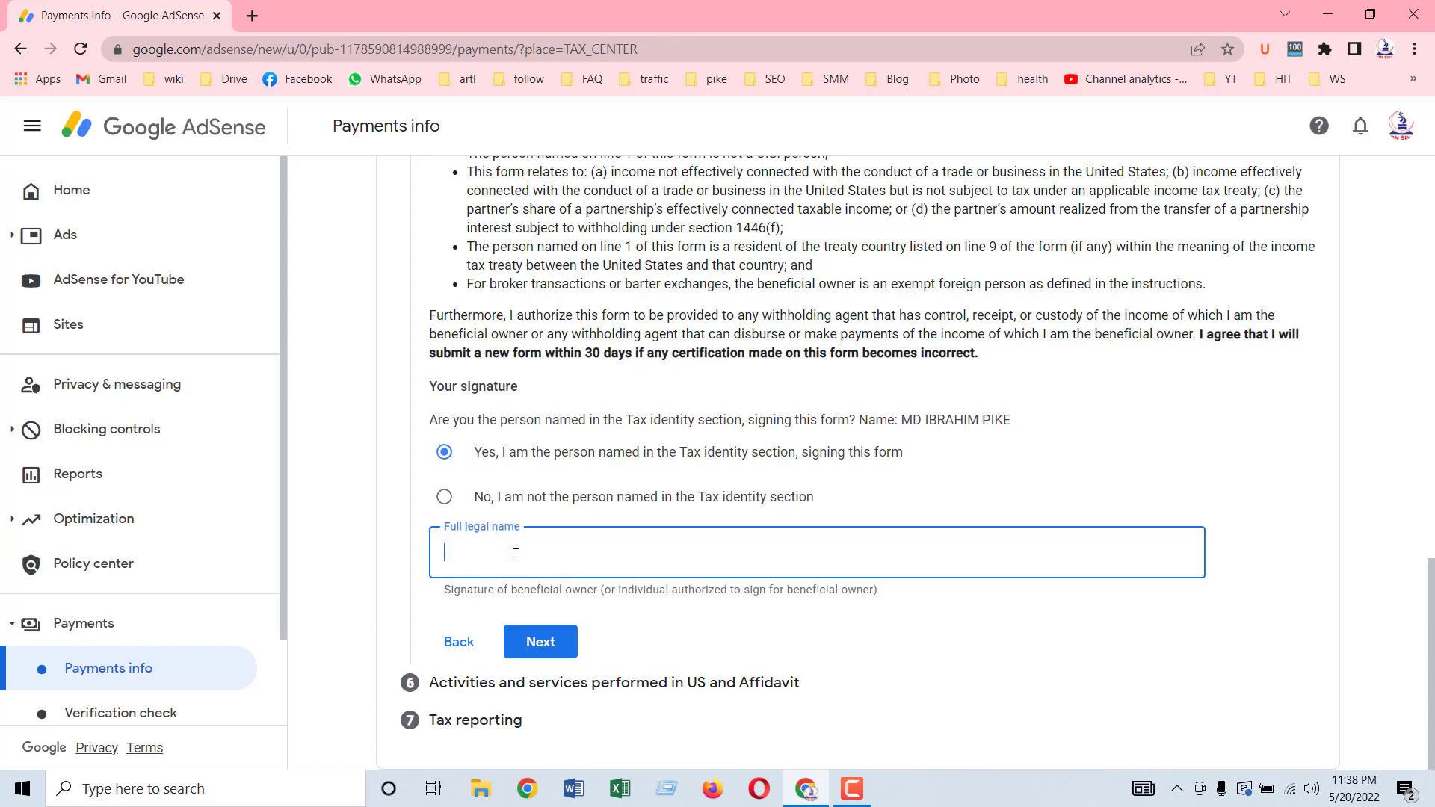
key("ctrl+v")
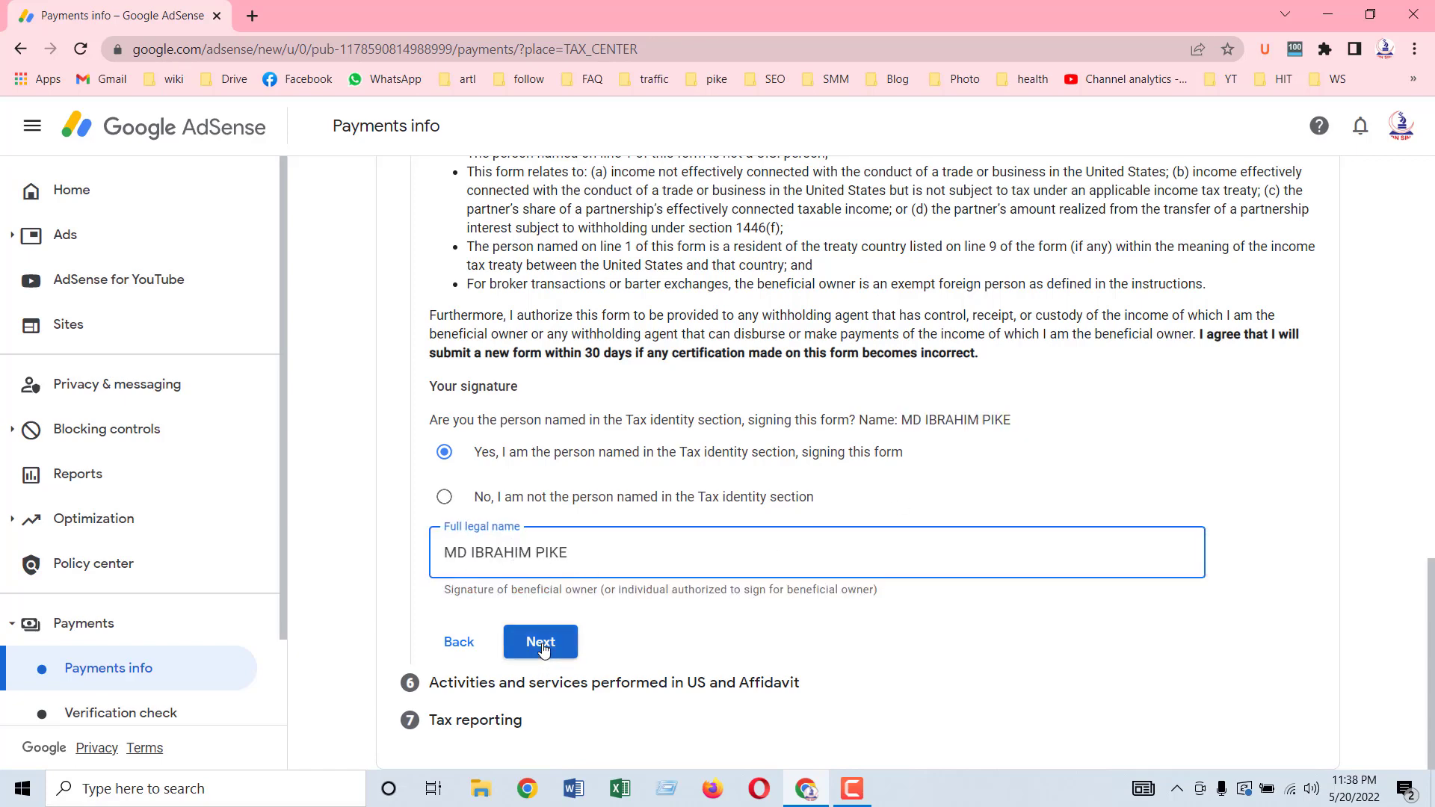
left_click(541, 643)
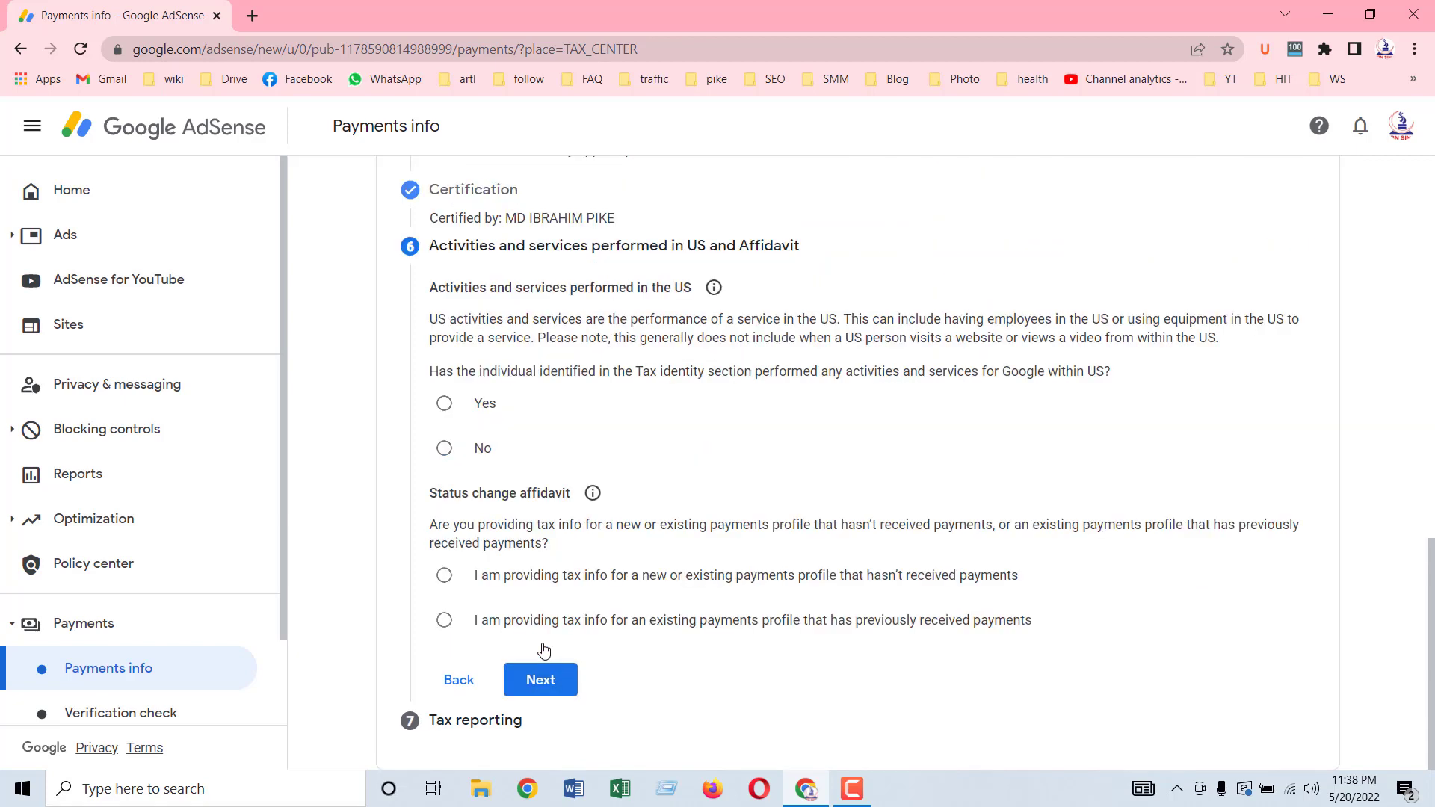
Step: Answer No to US activities, choose the existing paid profile affidavit, and accept the unchanged-information declaration
scroll(464, 643, "up", 2)
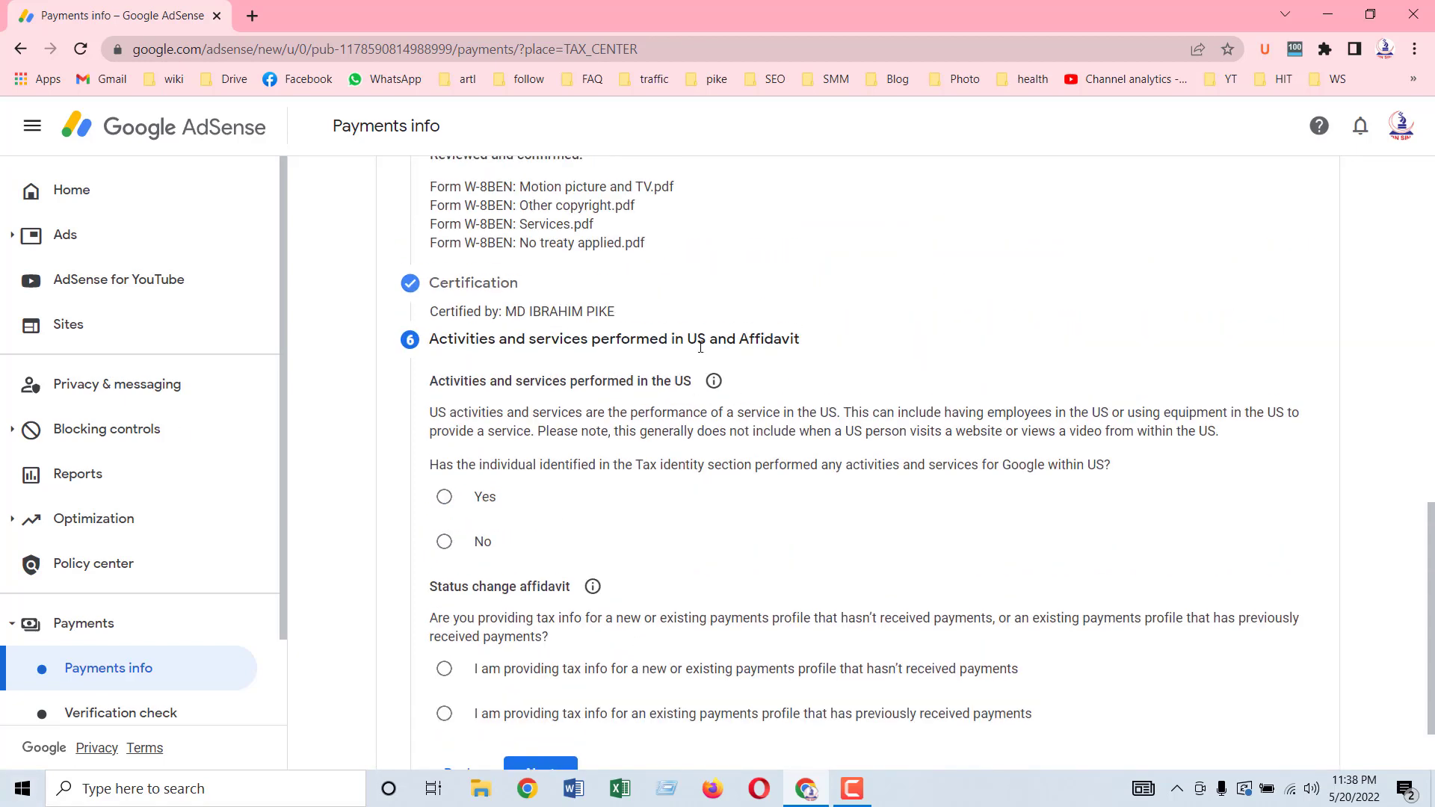
scroll(599, 506, "down", 1)
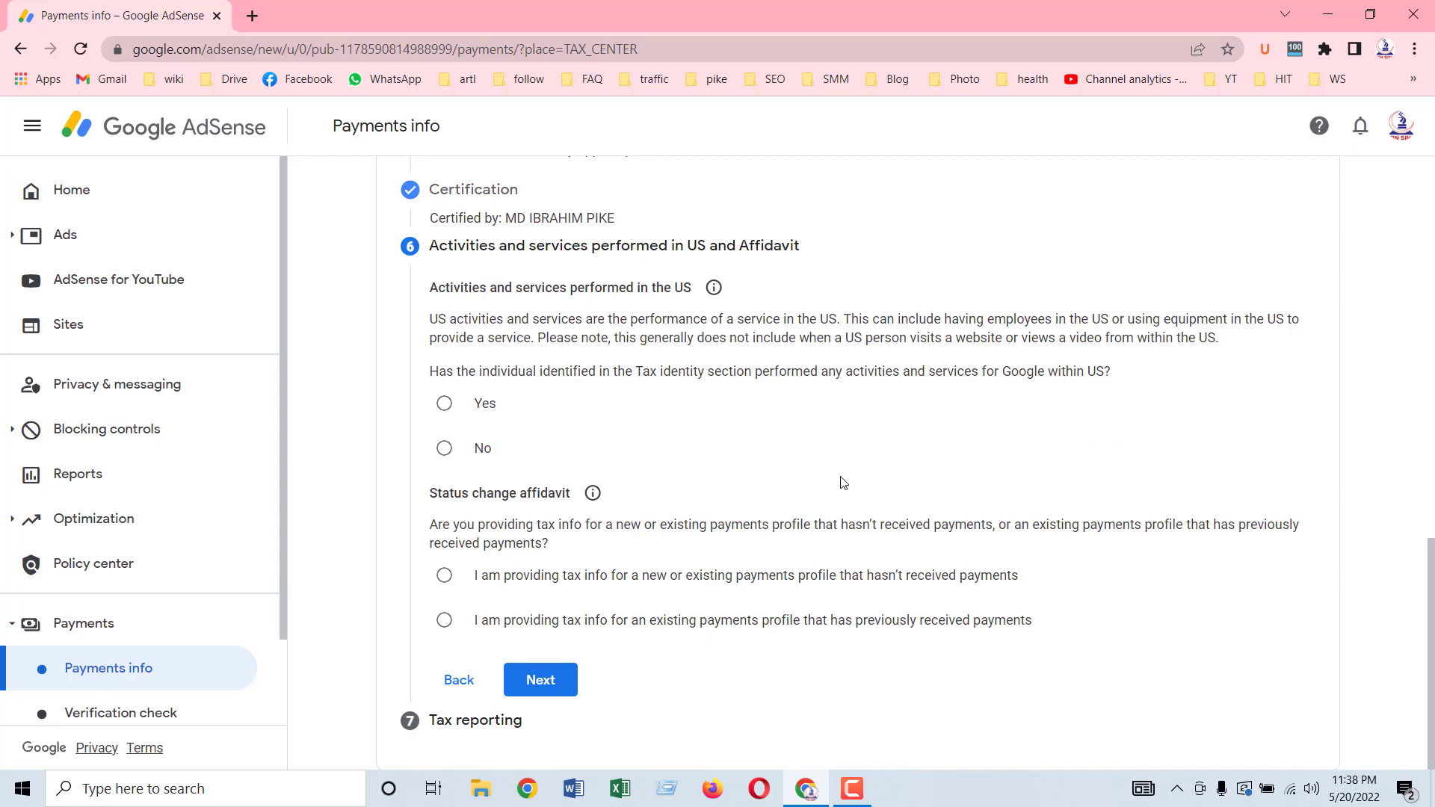
left_click(445, 450)
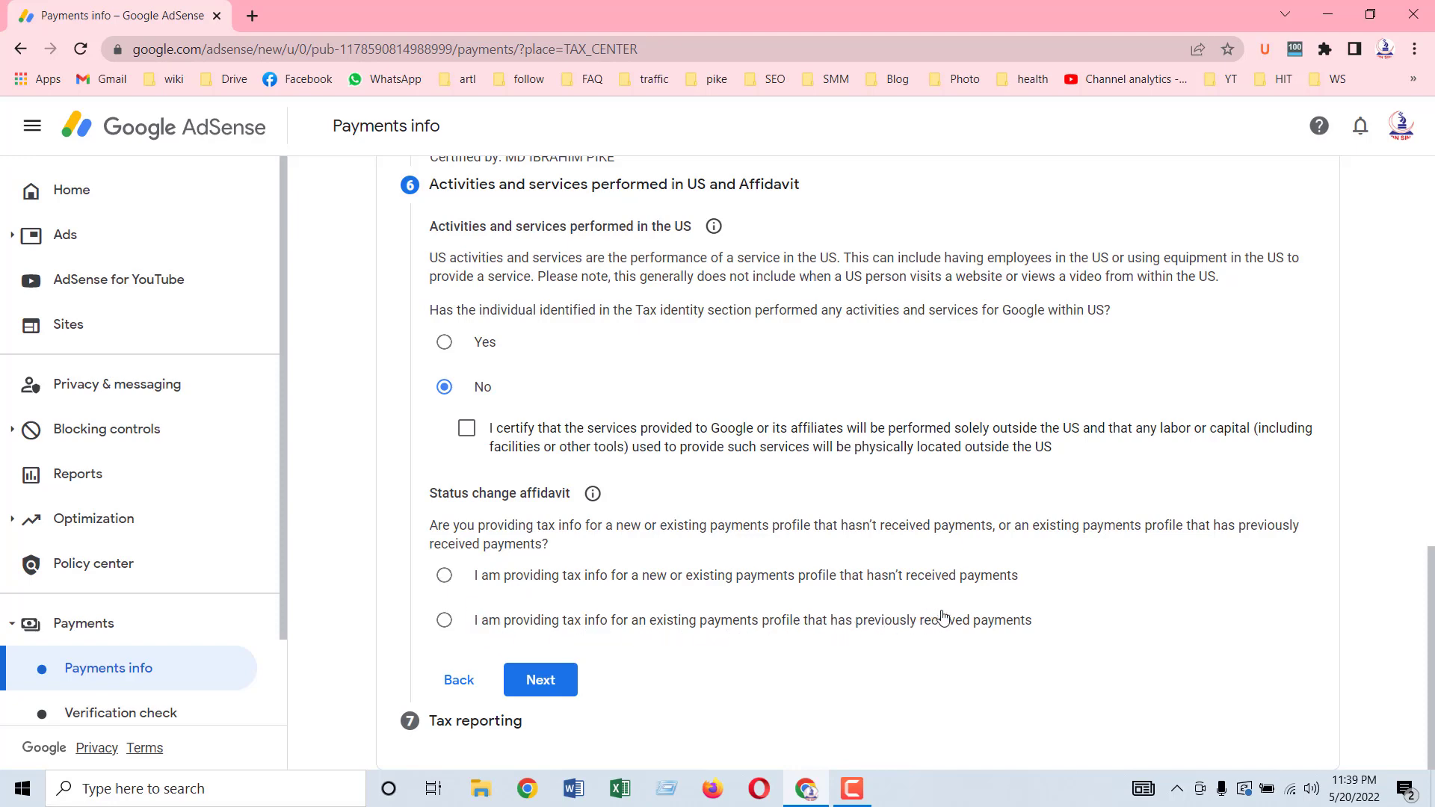
left_click(444, 620)
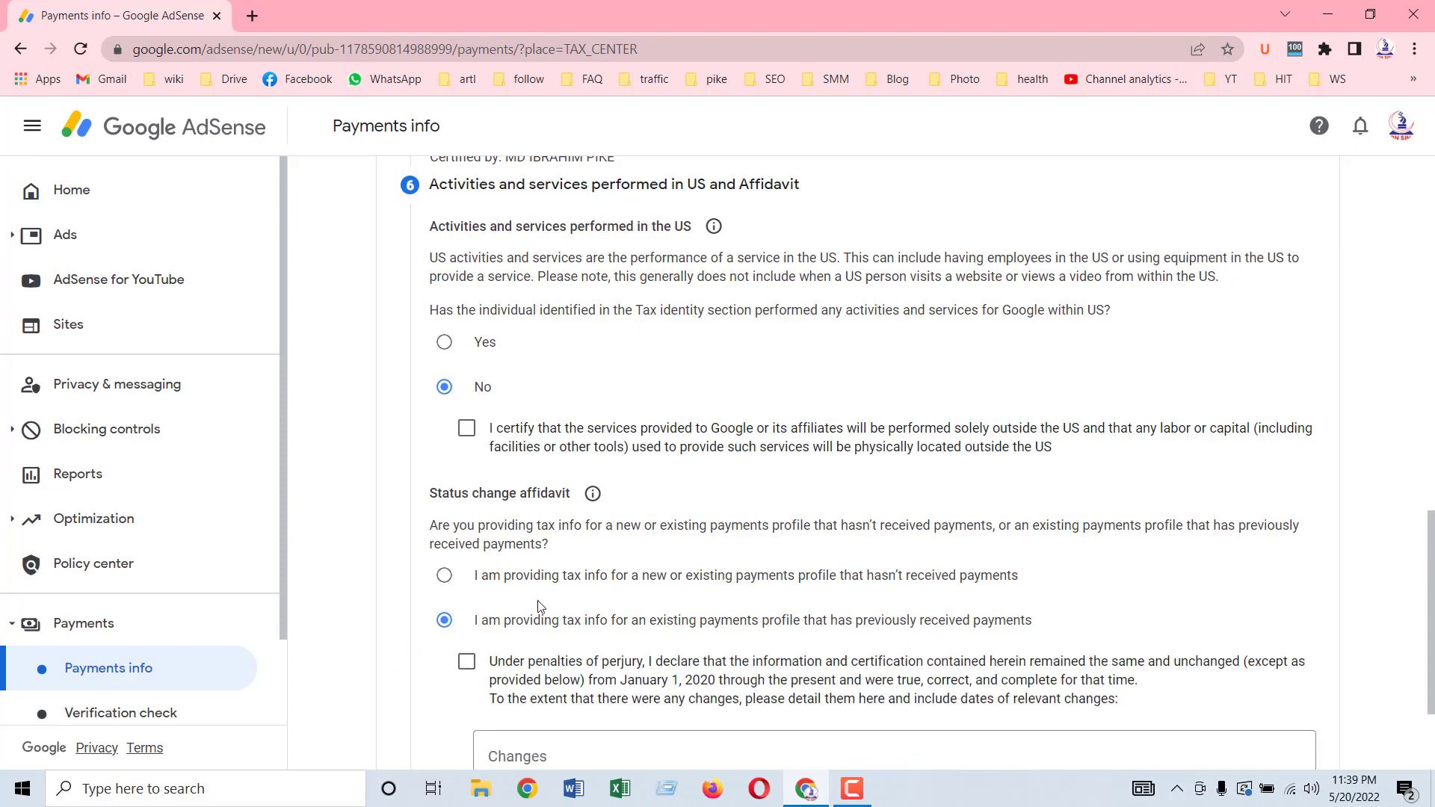
scroll(746, 562, "down", 2)
left_click(466, 496)
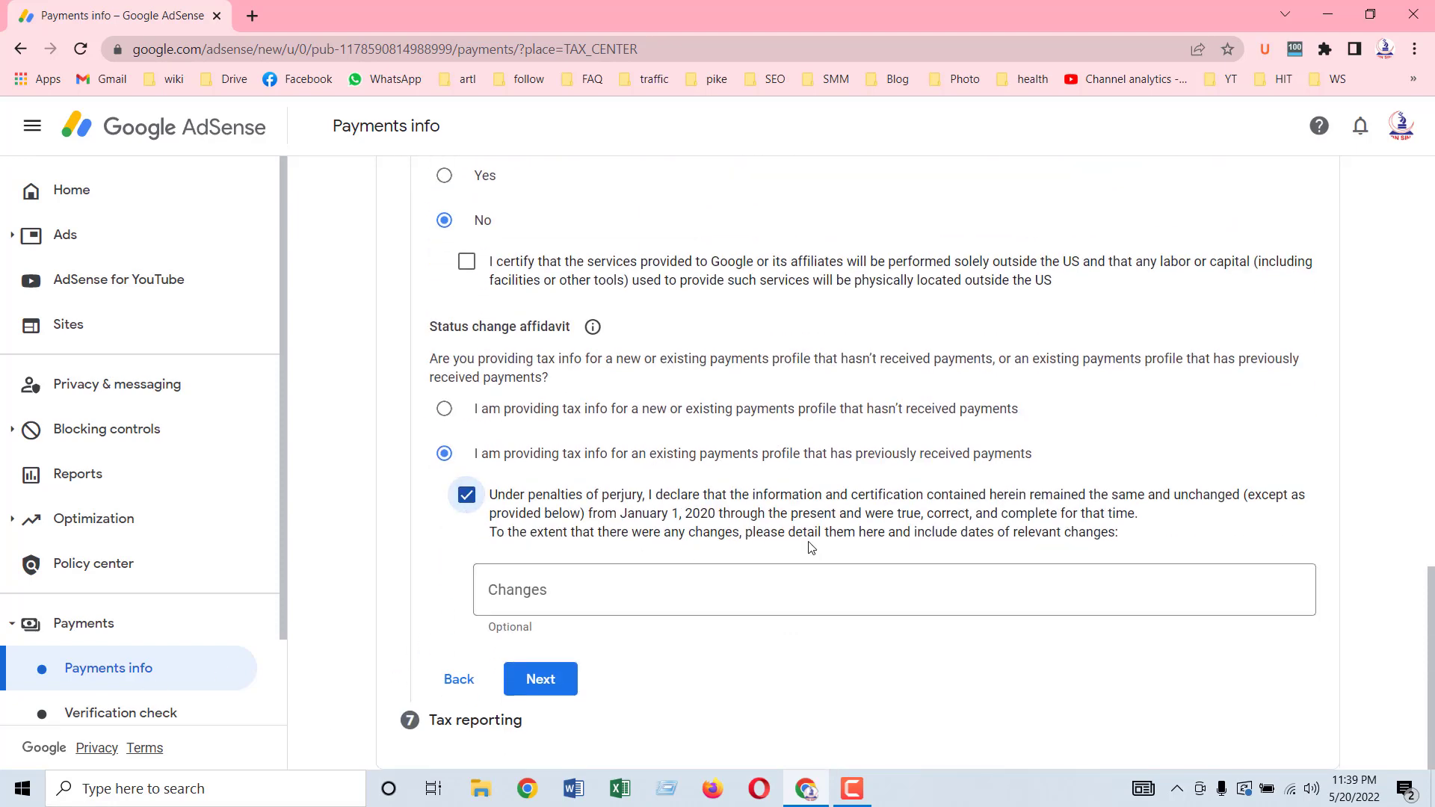
left_click(541, 680)
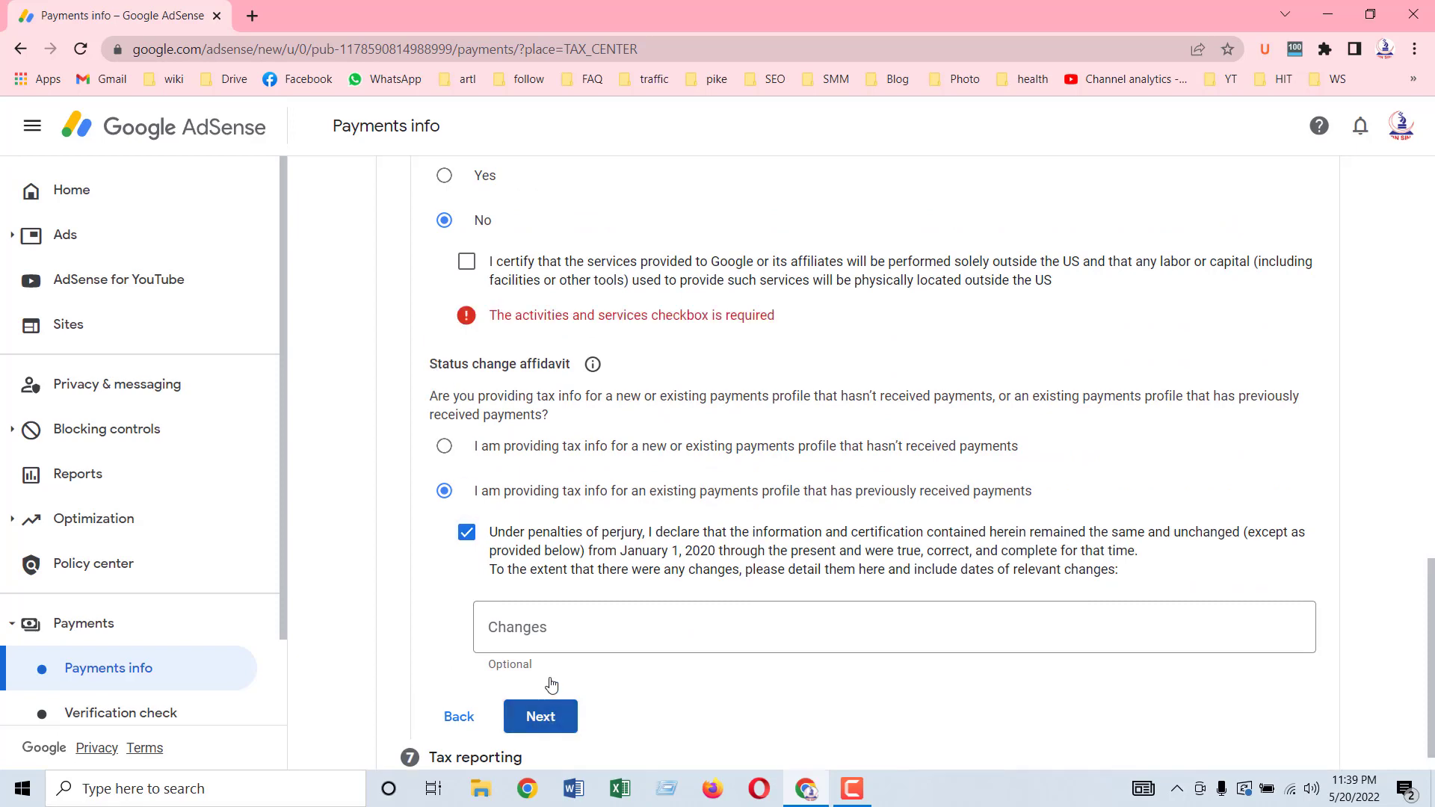
Step: Certify that services are performed solely outside the US
scroll(486, 568, "up", 2)
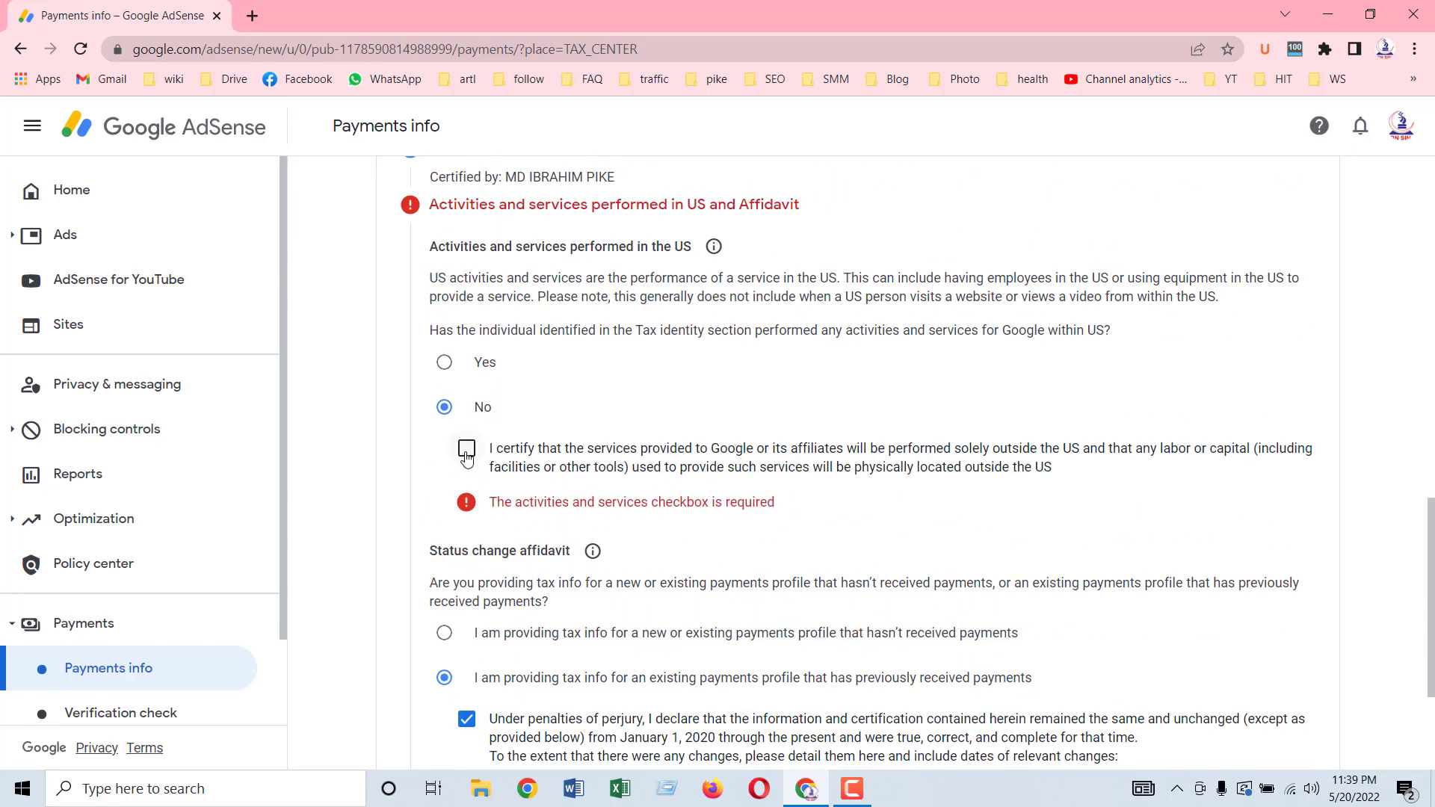
left_click(466, 451)
scroll(636, 551, "down", 2)
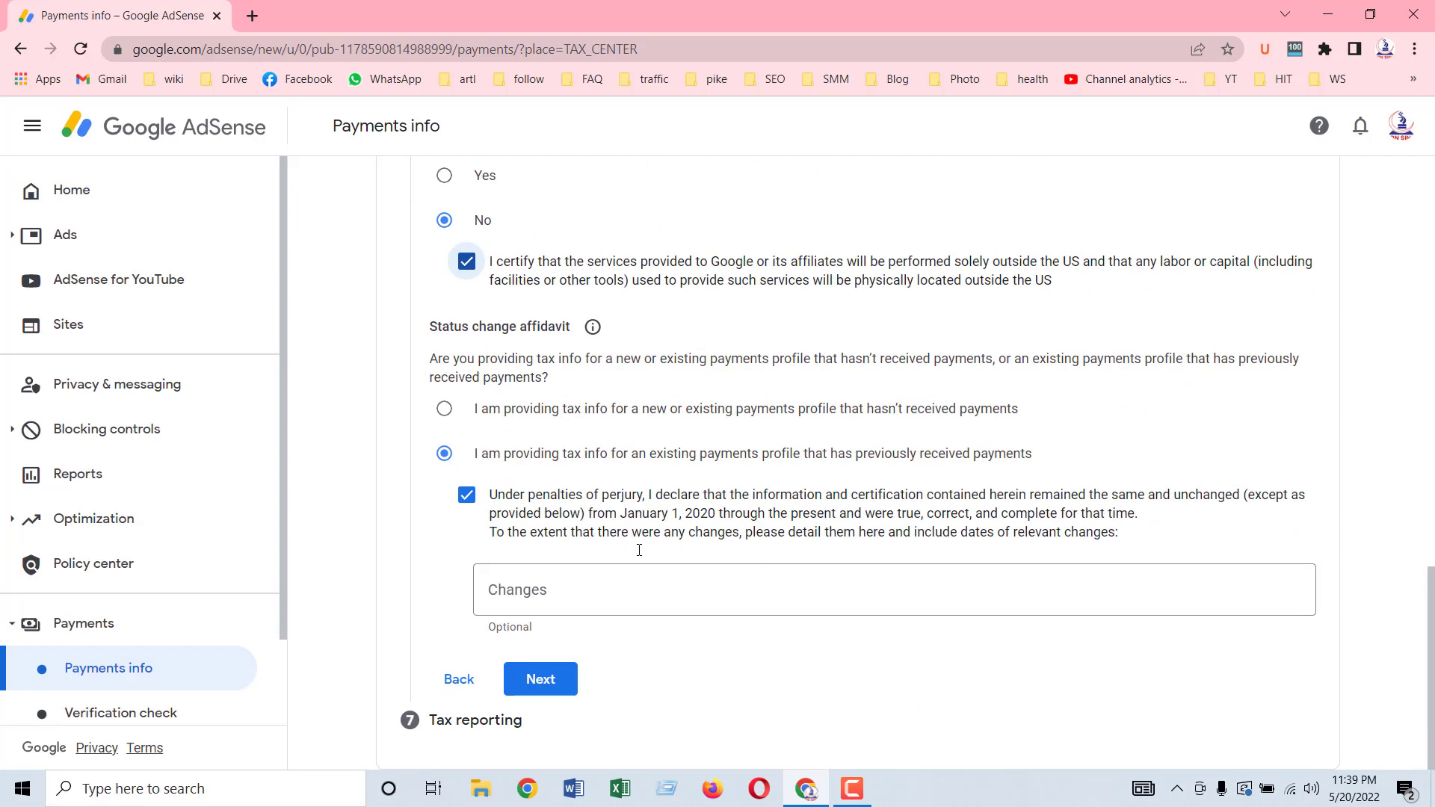
scroll(638, 549, "up", 3)
scroll(639, 550, "down", 4)
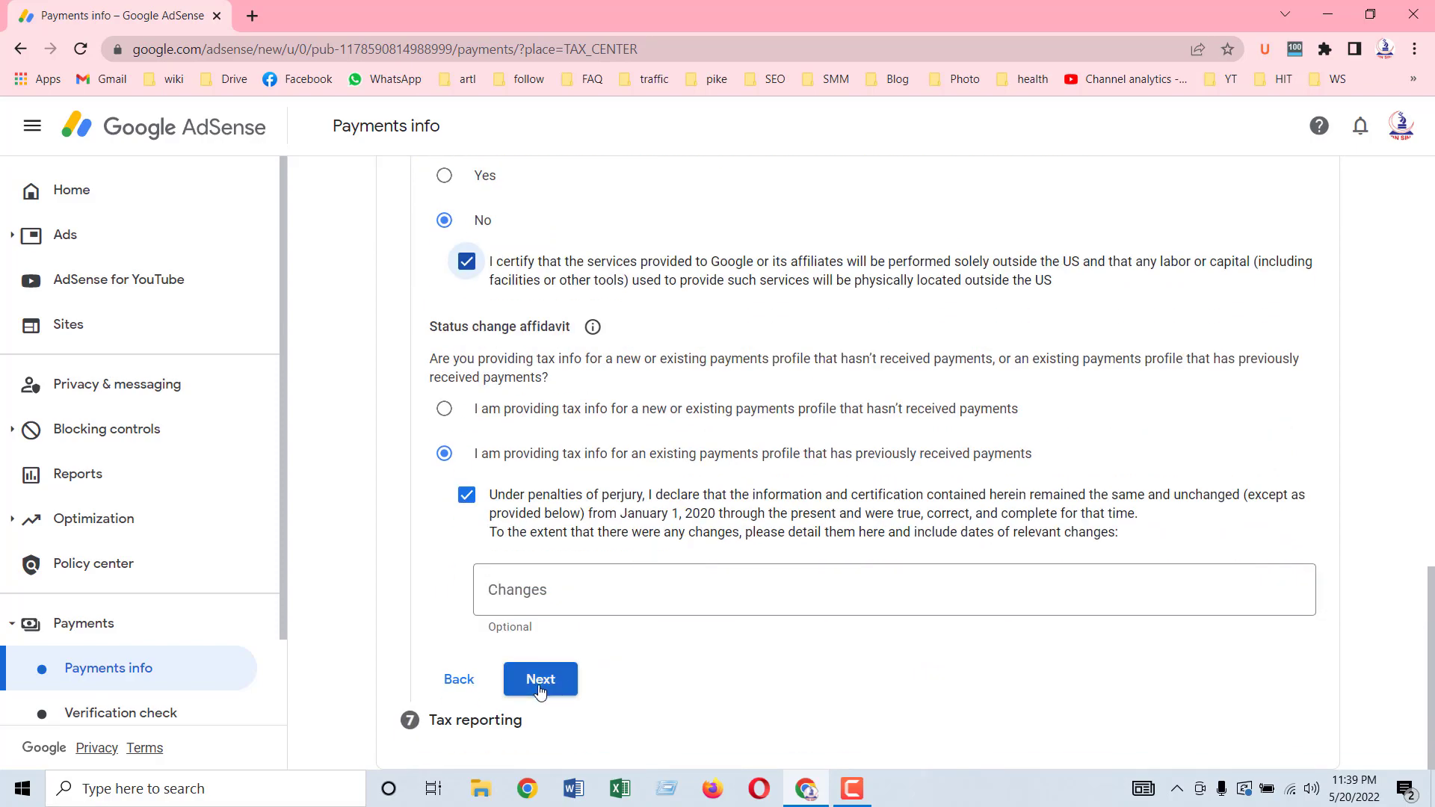
Step: Submit the completed affidavit answers to reach the Tax reporting step
left_click(542, 680)
scroll(1089, 497, "up", 6)
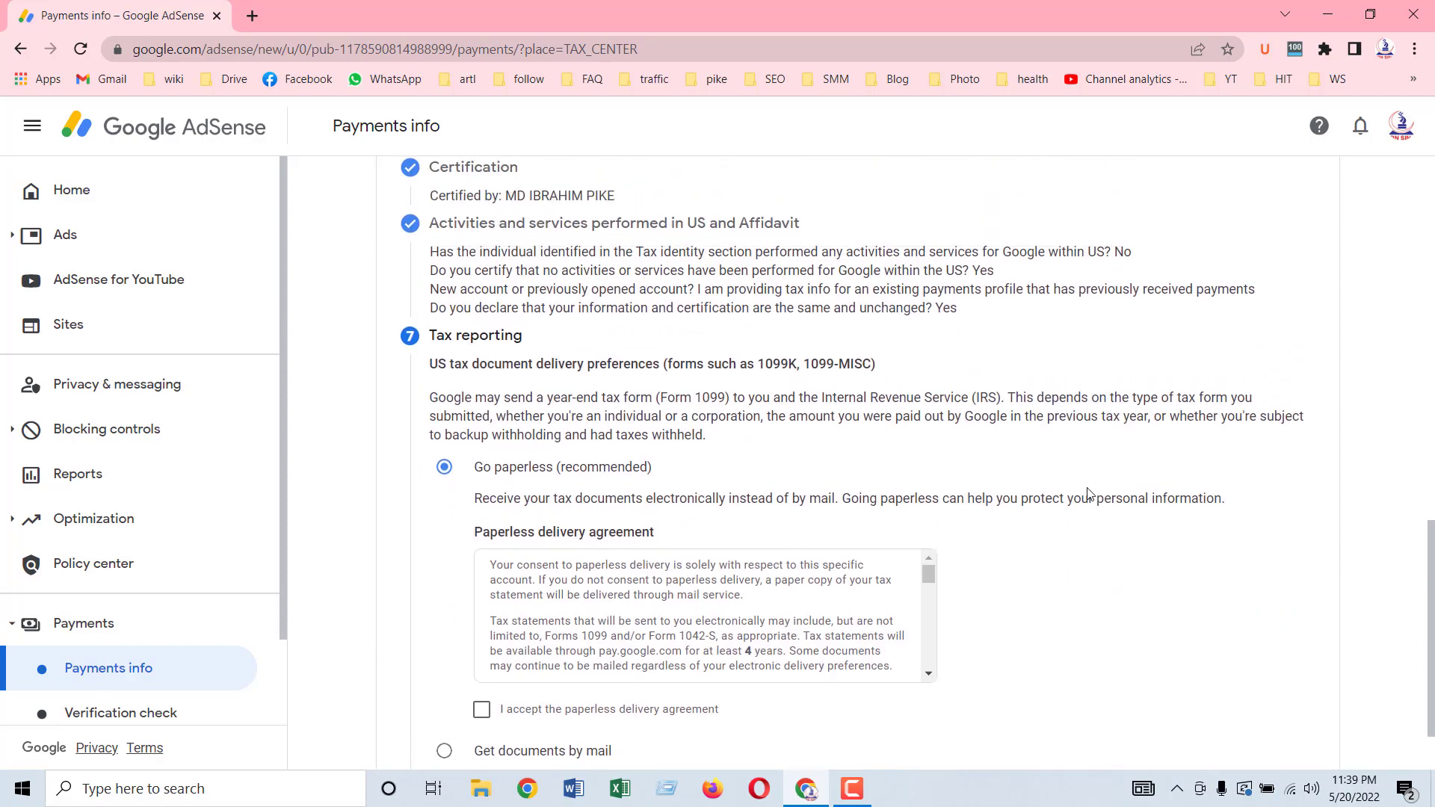
scroll(1090, 494, "down", 6)
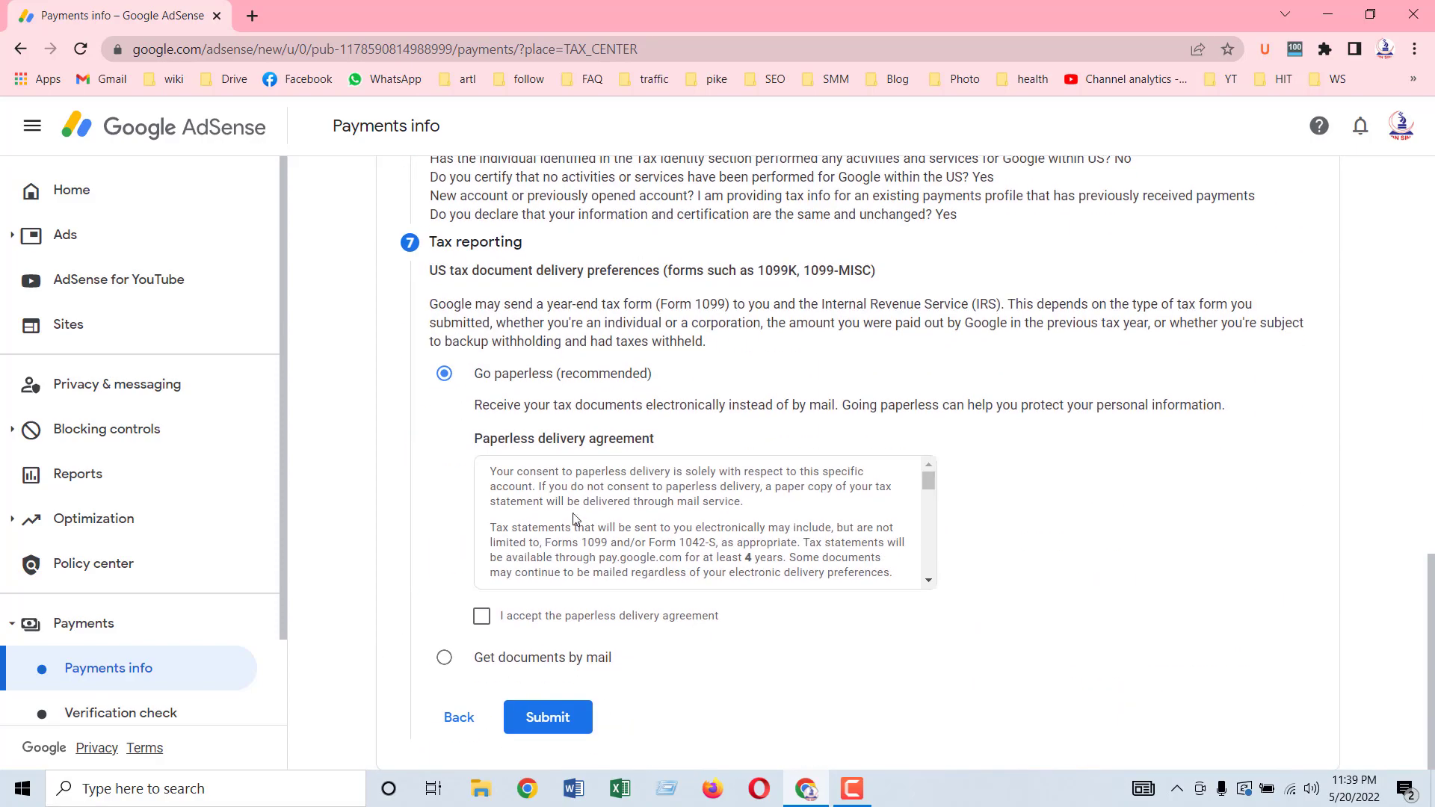
scroll(792, 534, "down", 5)
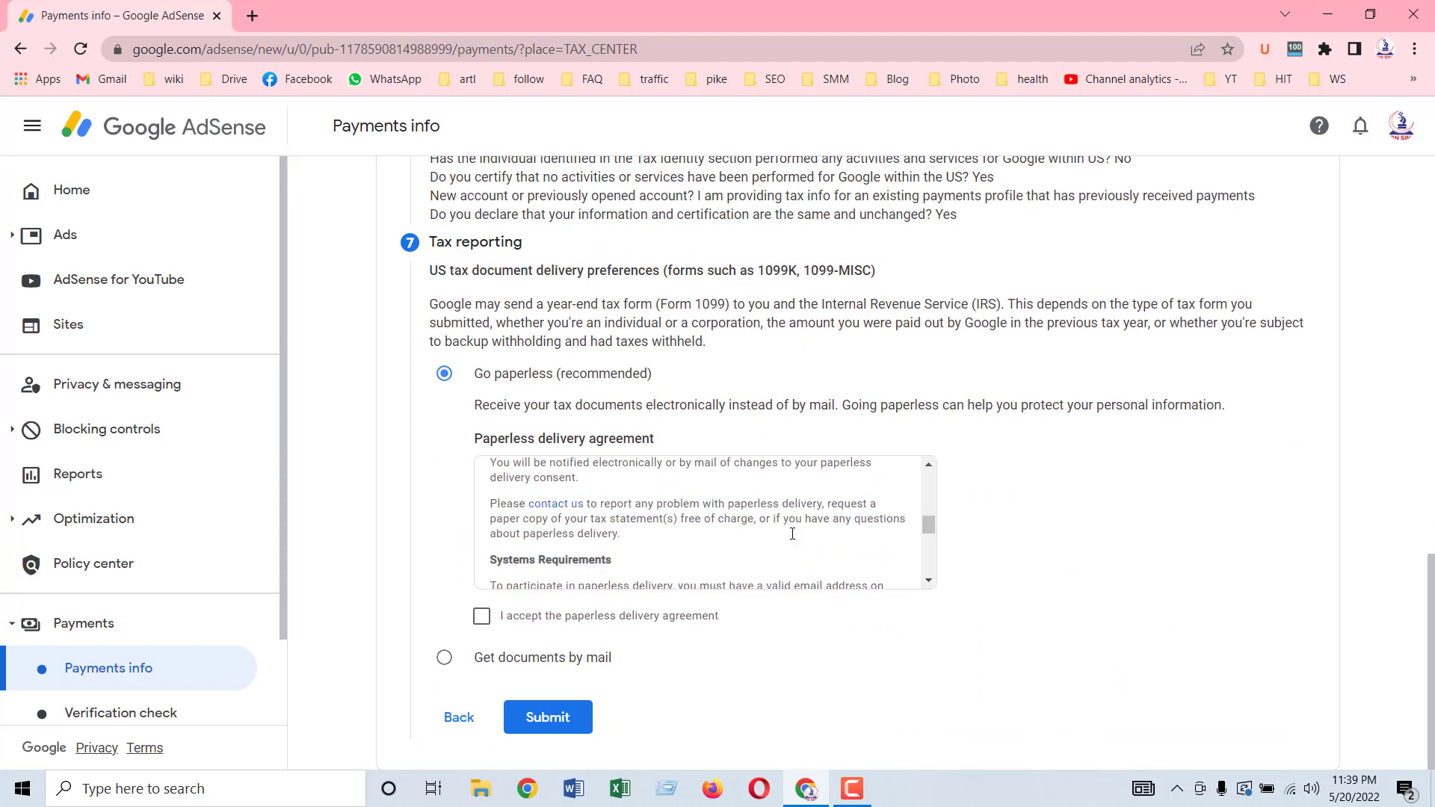
Step: Accept the paperless delivery agreement and keep Go paperless selected for tax documents
left_click(481, 616)
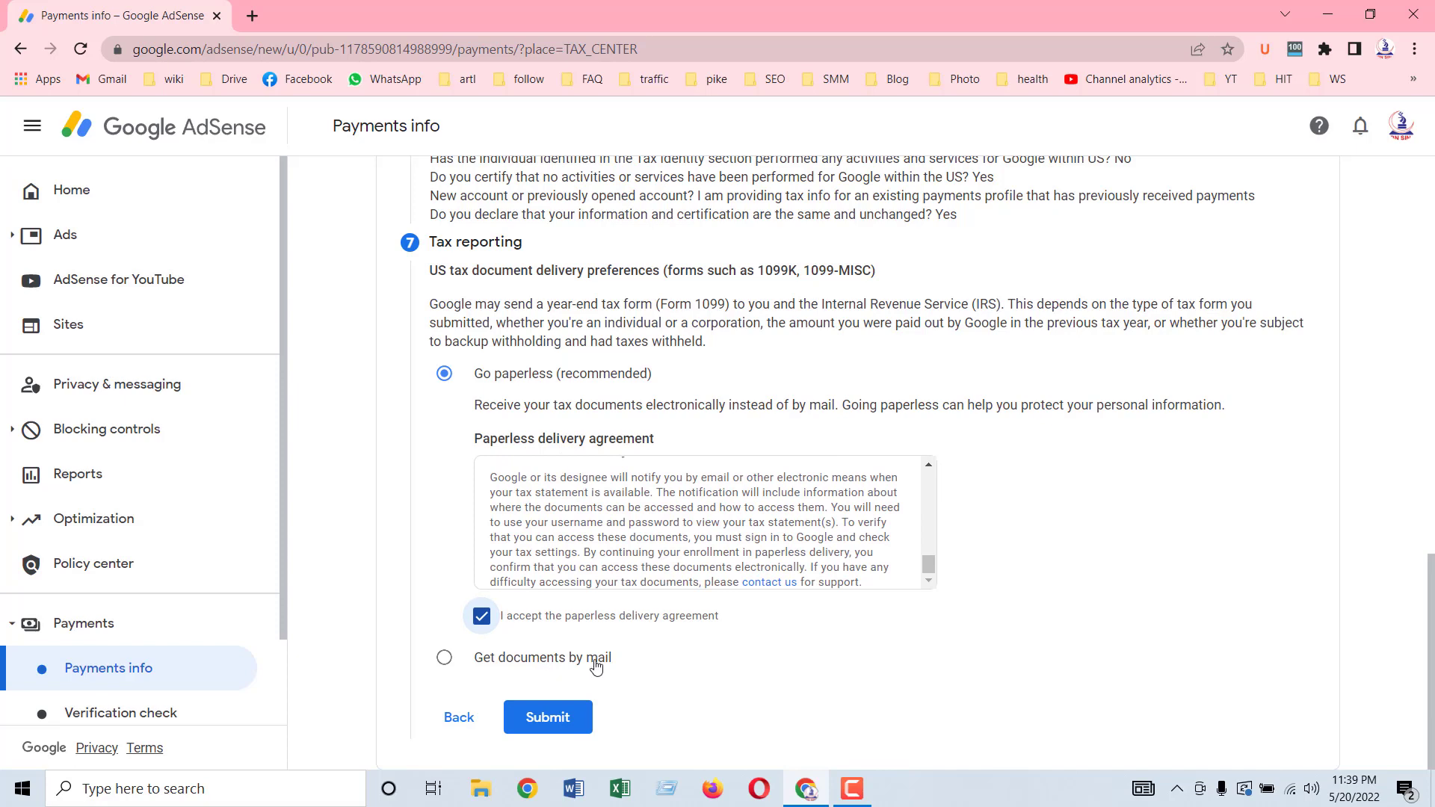
left_click(441, 660)
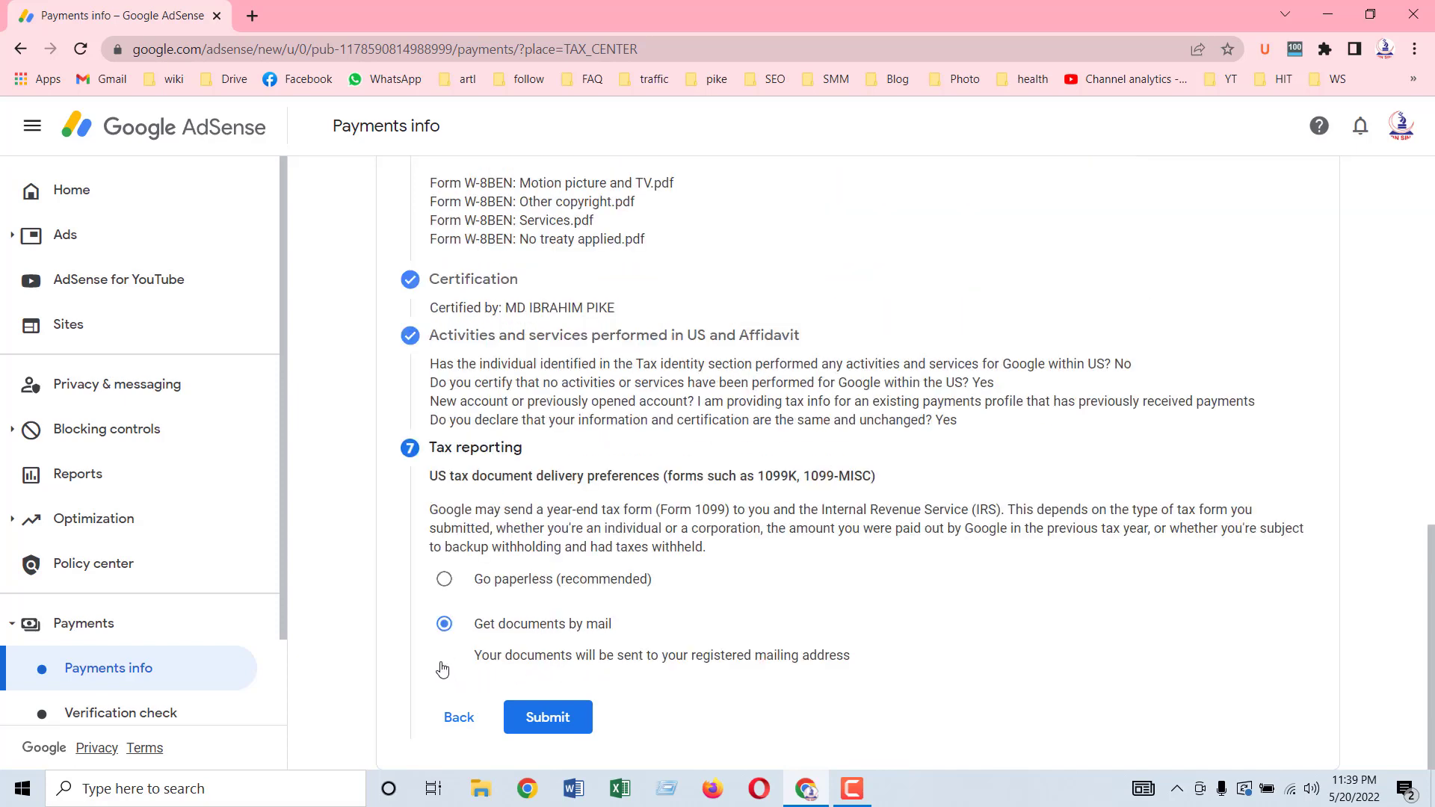
left_click(445, 582)
scroll(1014, 573, "down", 3)
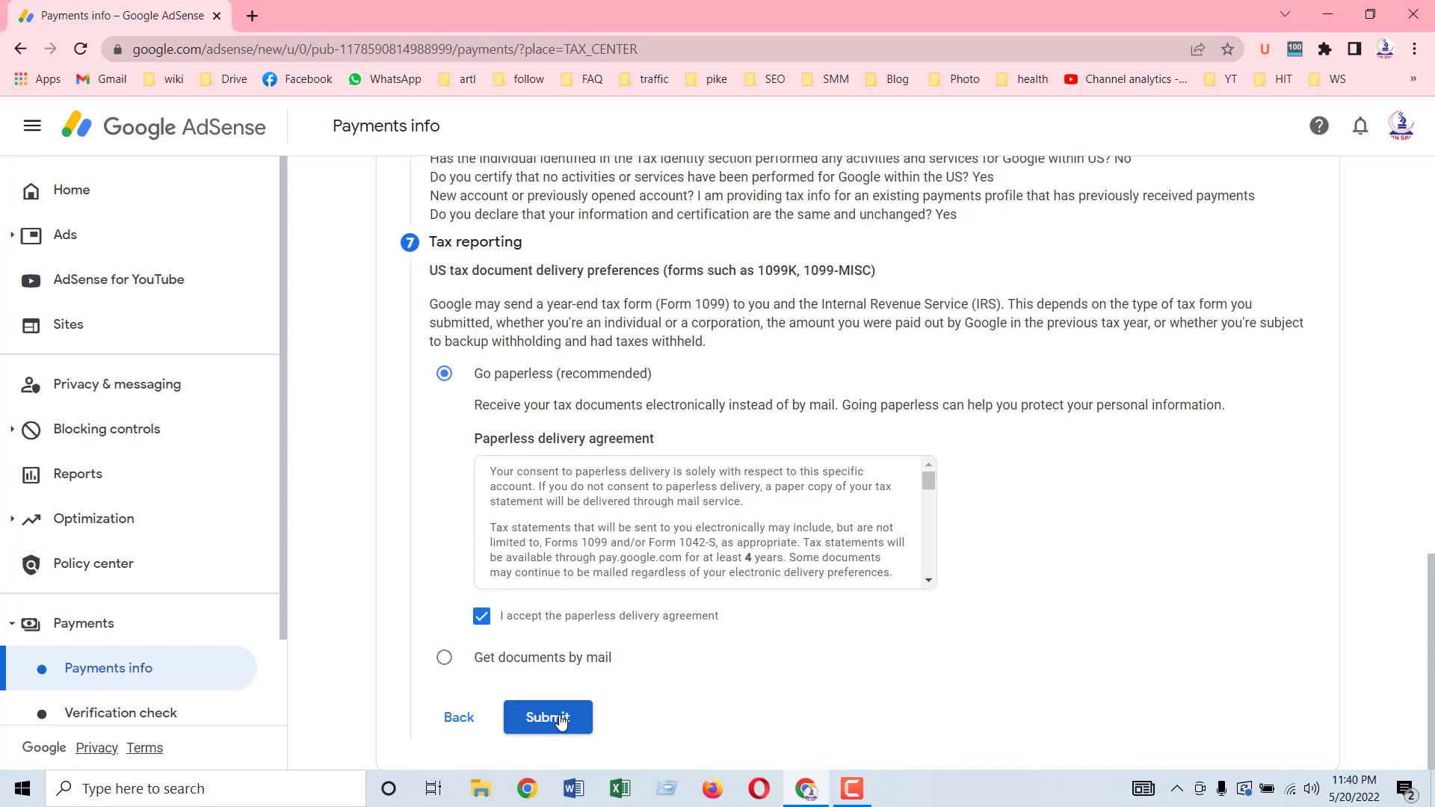
left_click(852, 788)
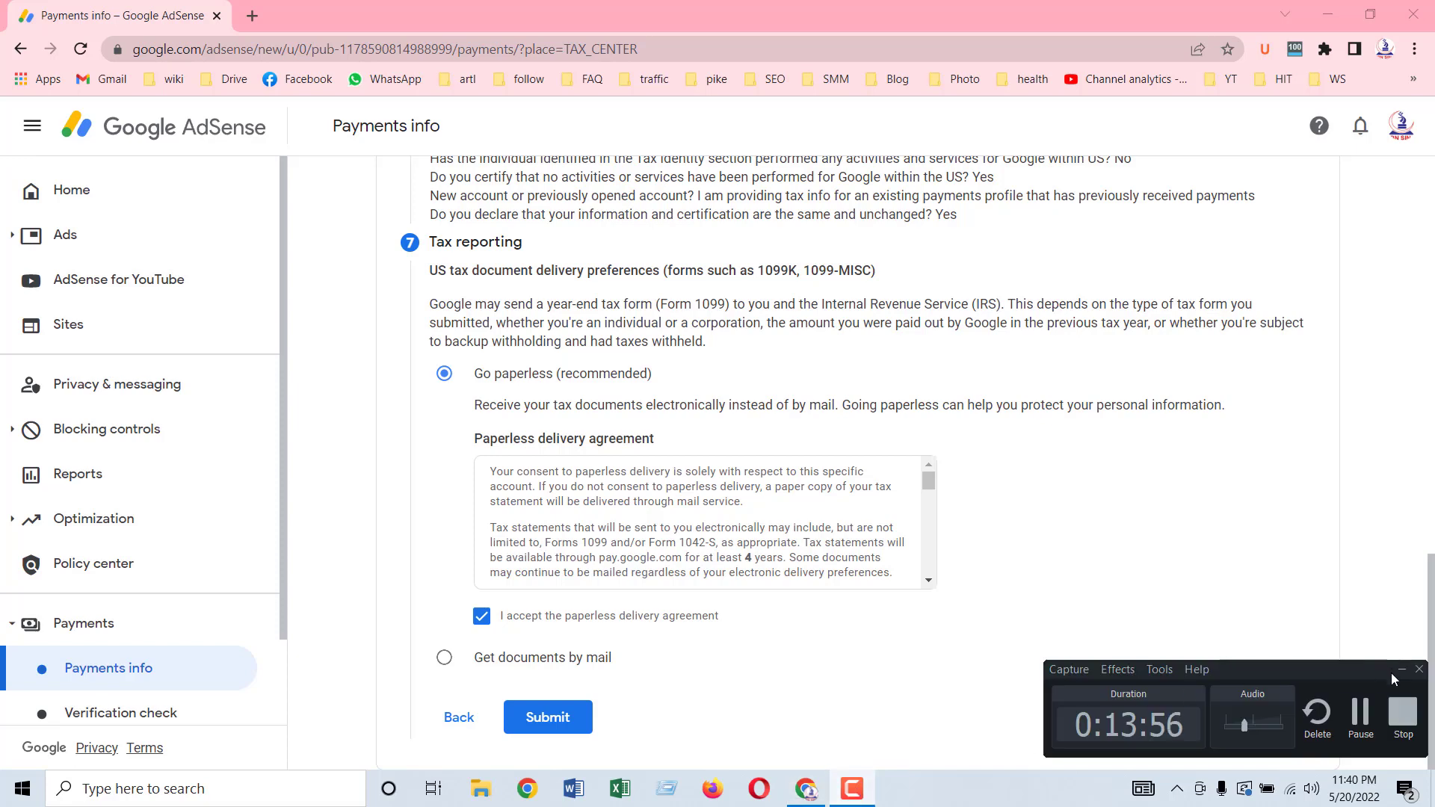
left_click(1392, 672)
scroll(702, 523, "down", 3)
scroll(843, 520, "up", 5)
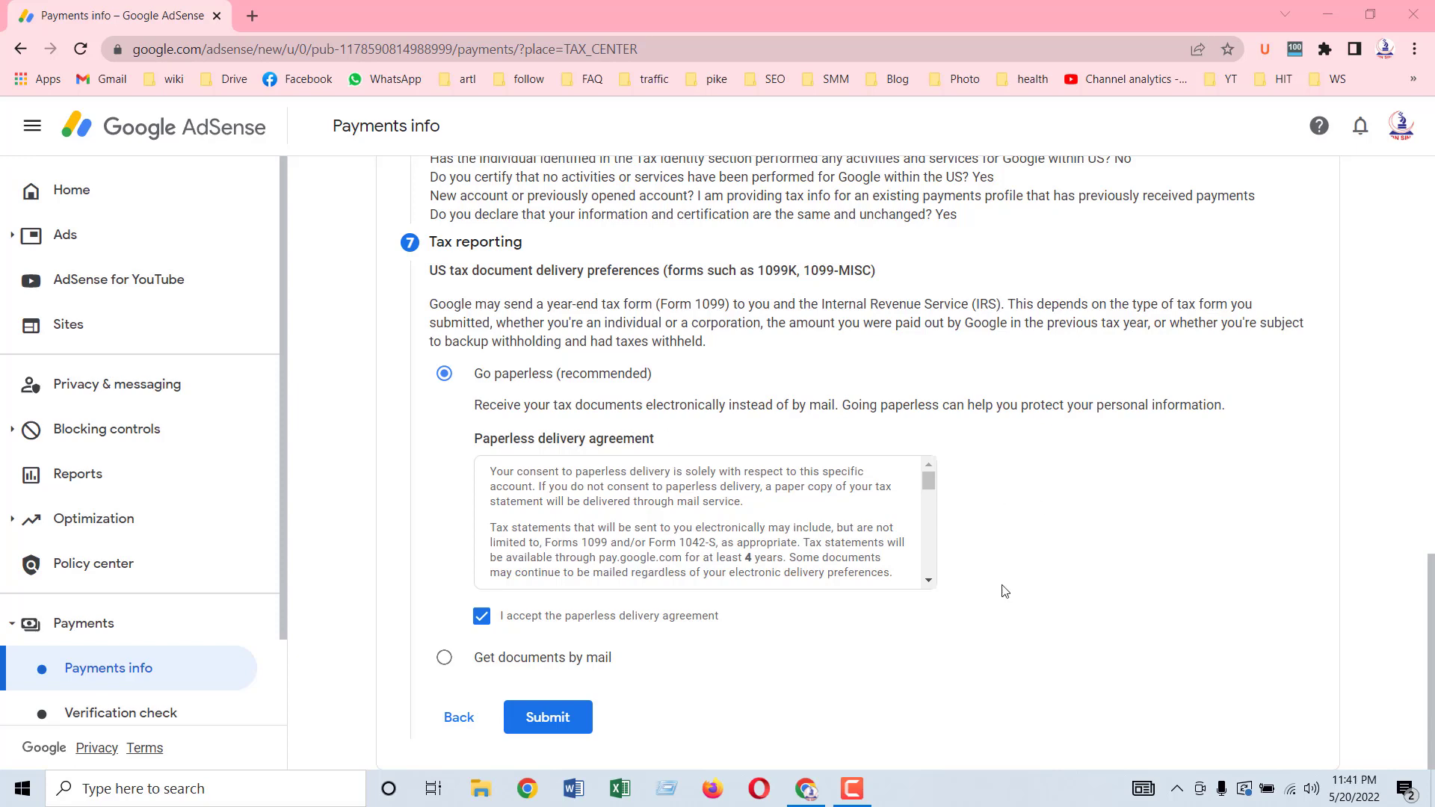
Step: Submit the W-8BEN form and review the Reasonable Written Explanation option in Missing documents
left_click(553, 724)
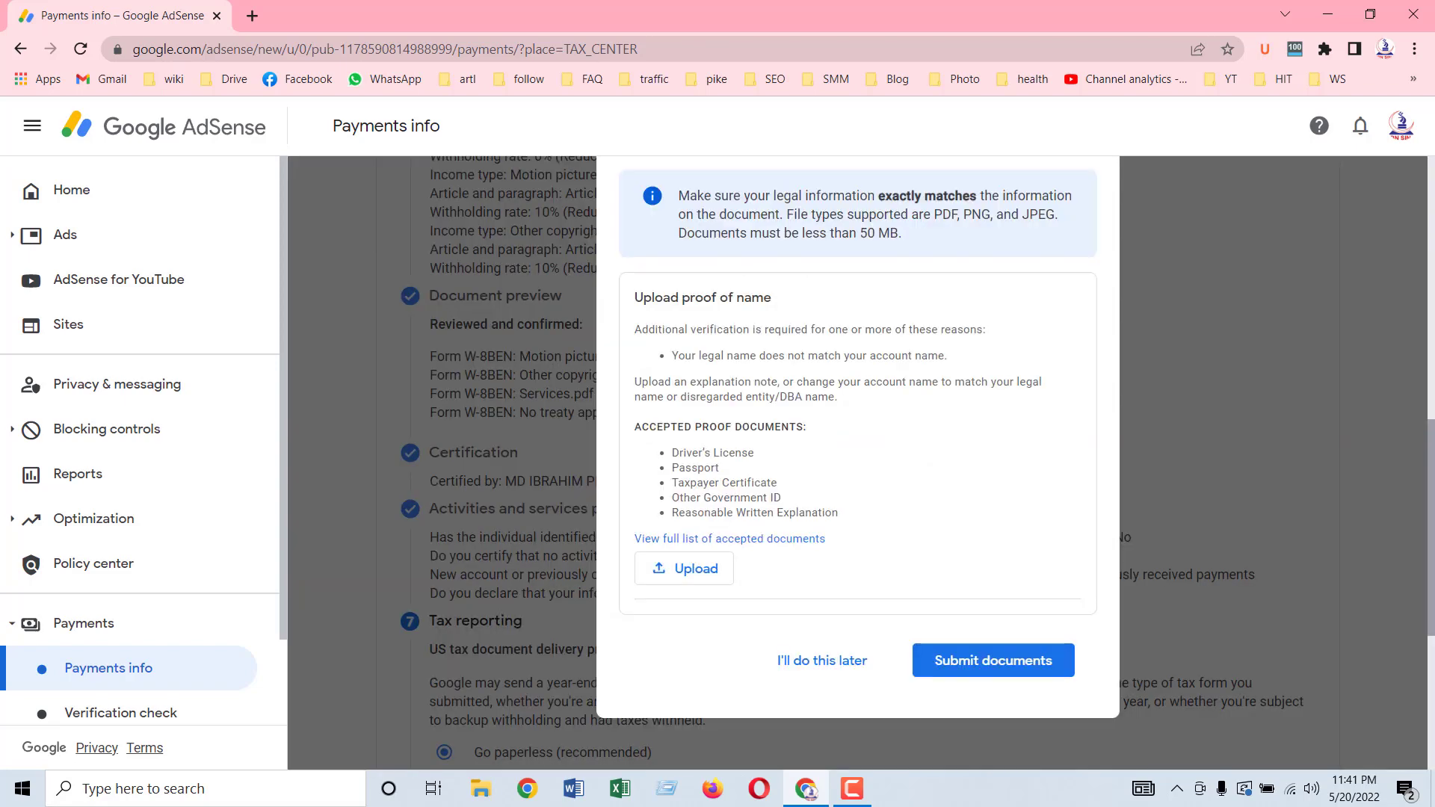
scroll(879, 312, "up", 1)
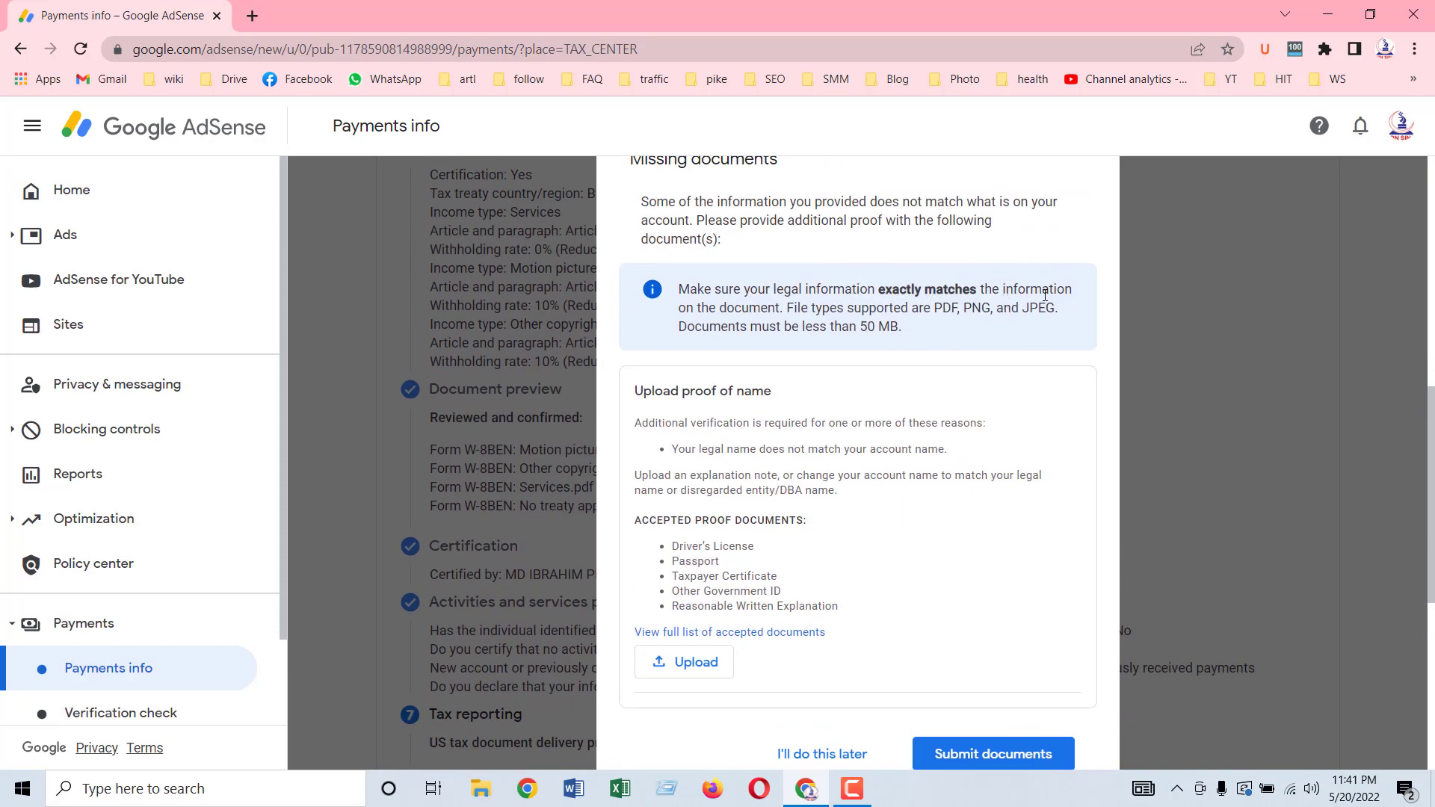
scroll(747, 314, "up", 2)
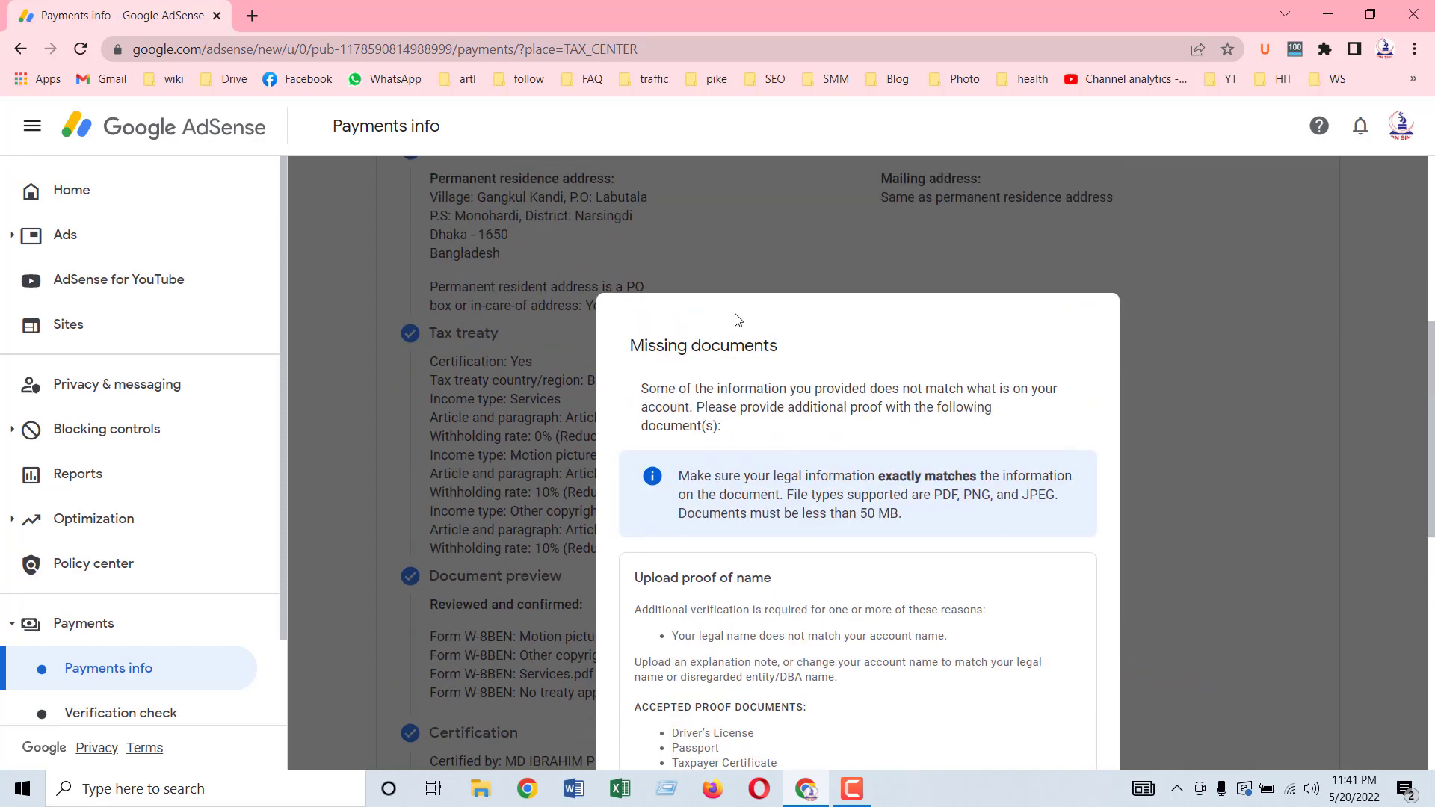
scroll(859, 336, "down", 2)
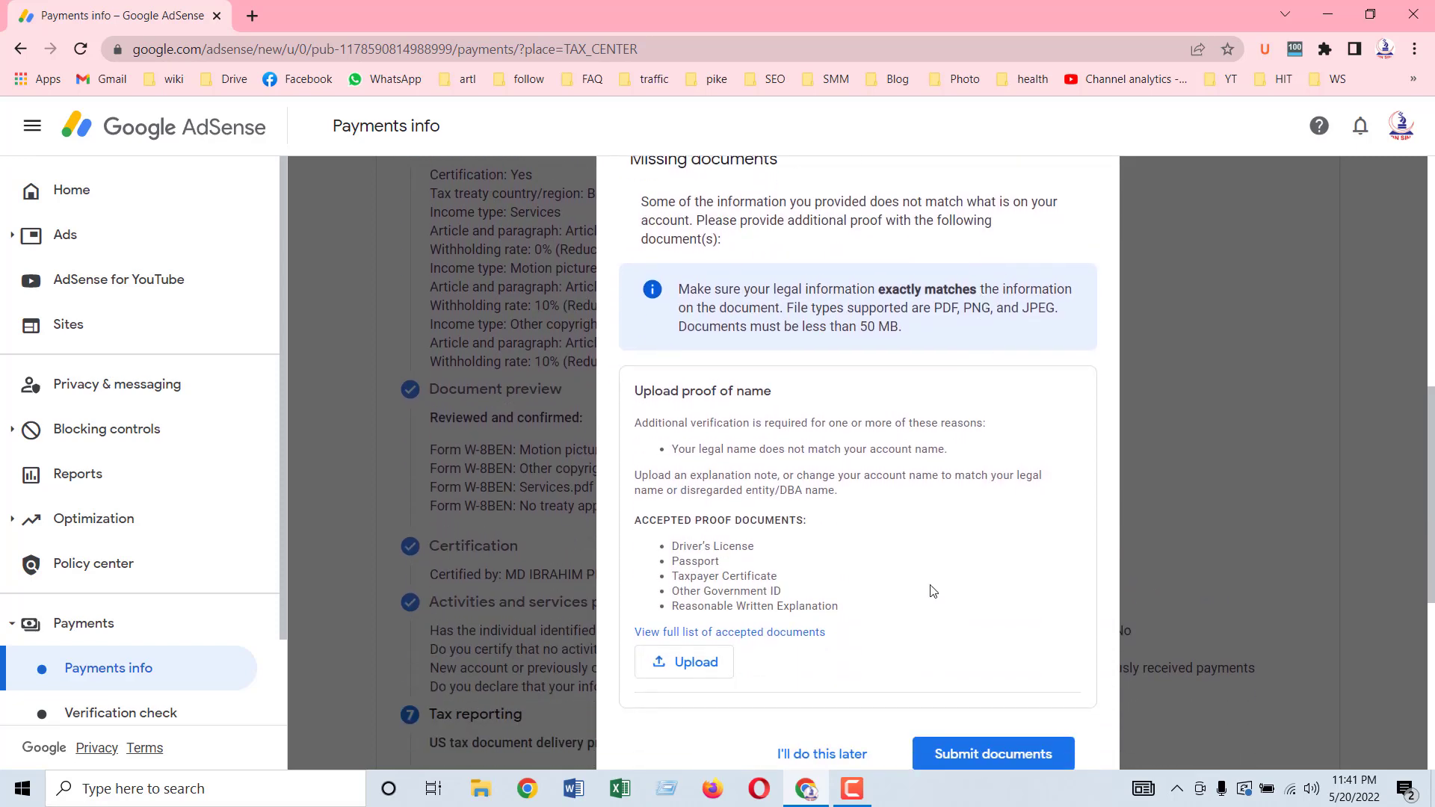
scroll(927, 583, "down", 1)
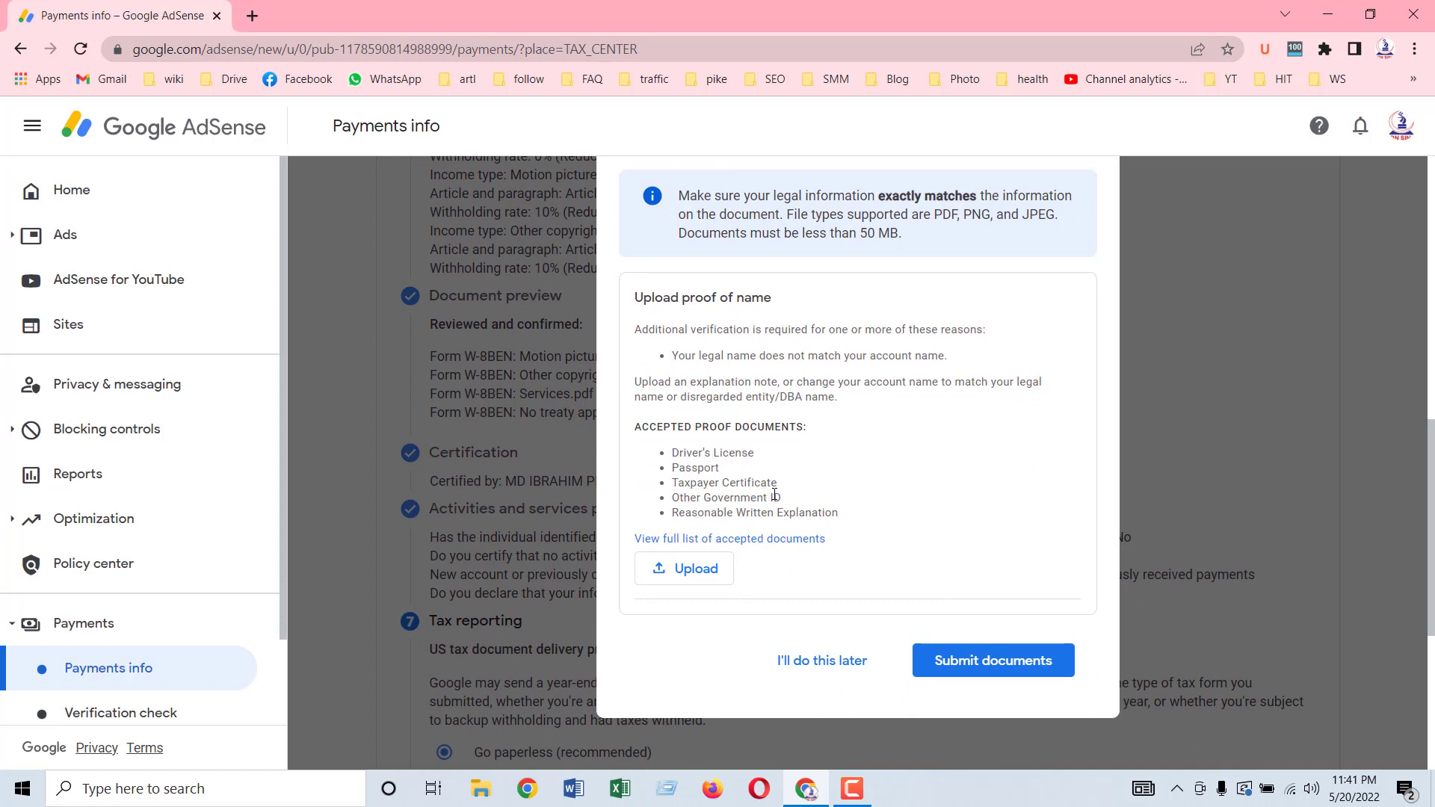
left_click_drag(698, 517, 848, 519)
left_click(793, 518)
Step: Review the accepted proof of name documents, such as a Driver's License
scroll(706, 478, "up", 3)
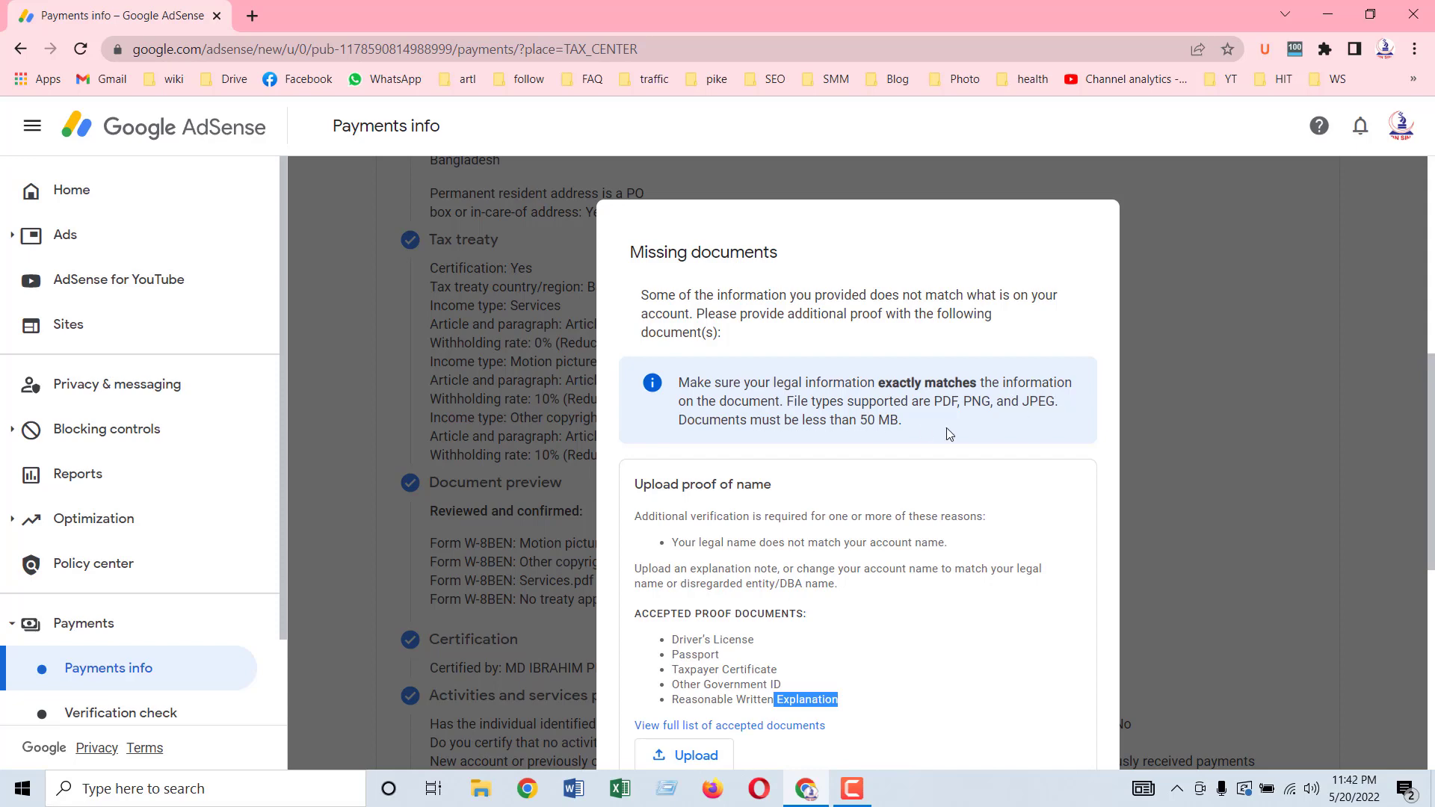
scroll(946, 432, "down", 3)
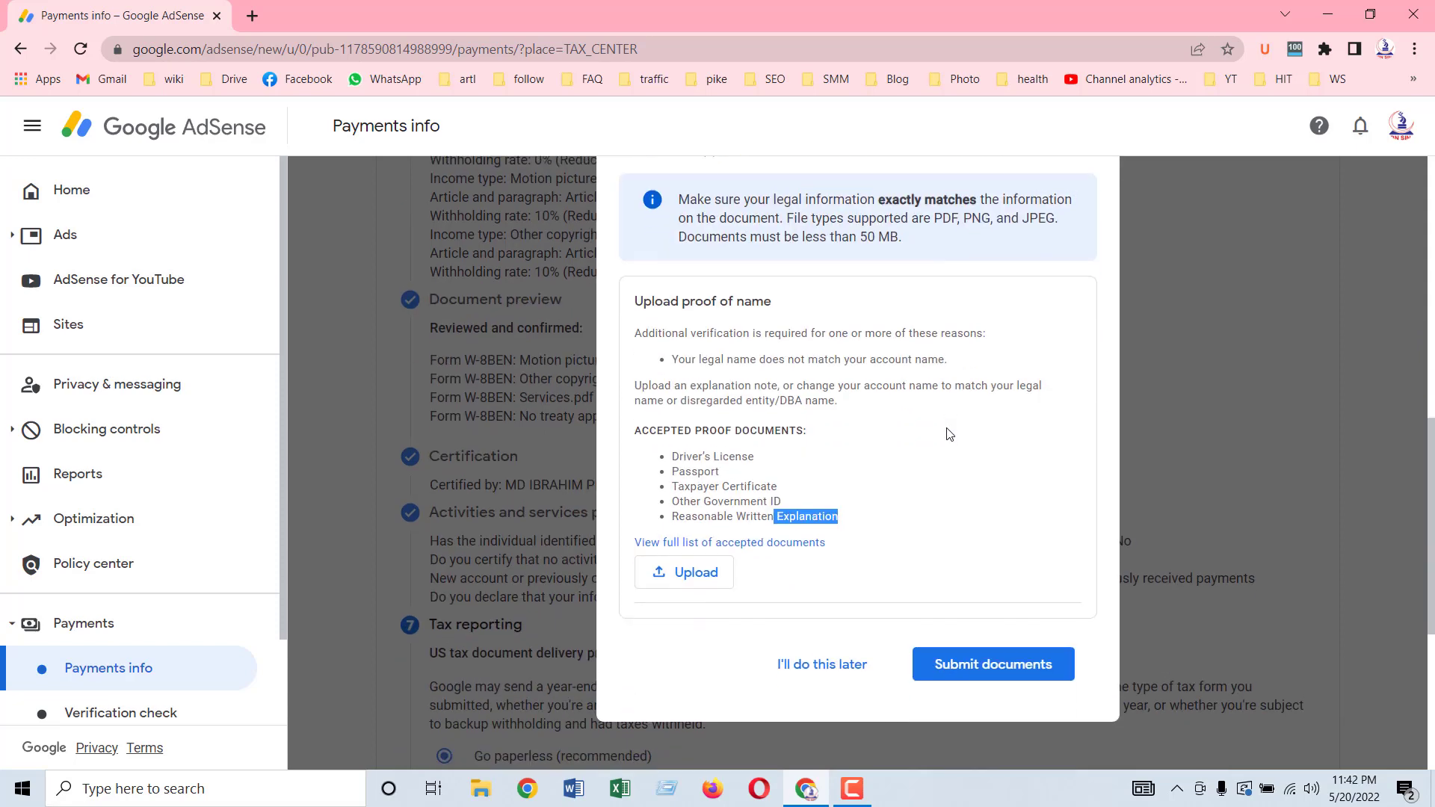
left_click(710, 355)
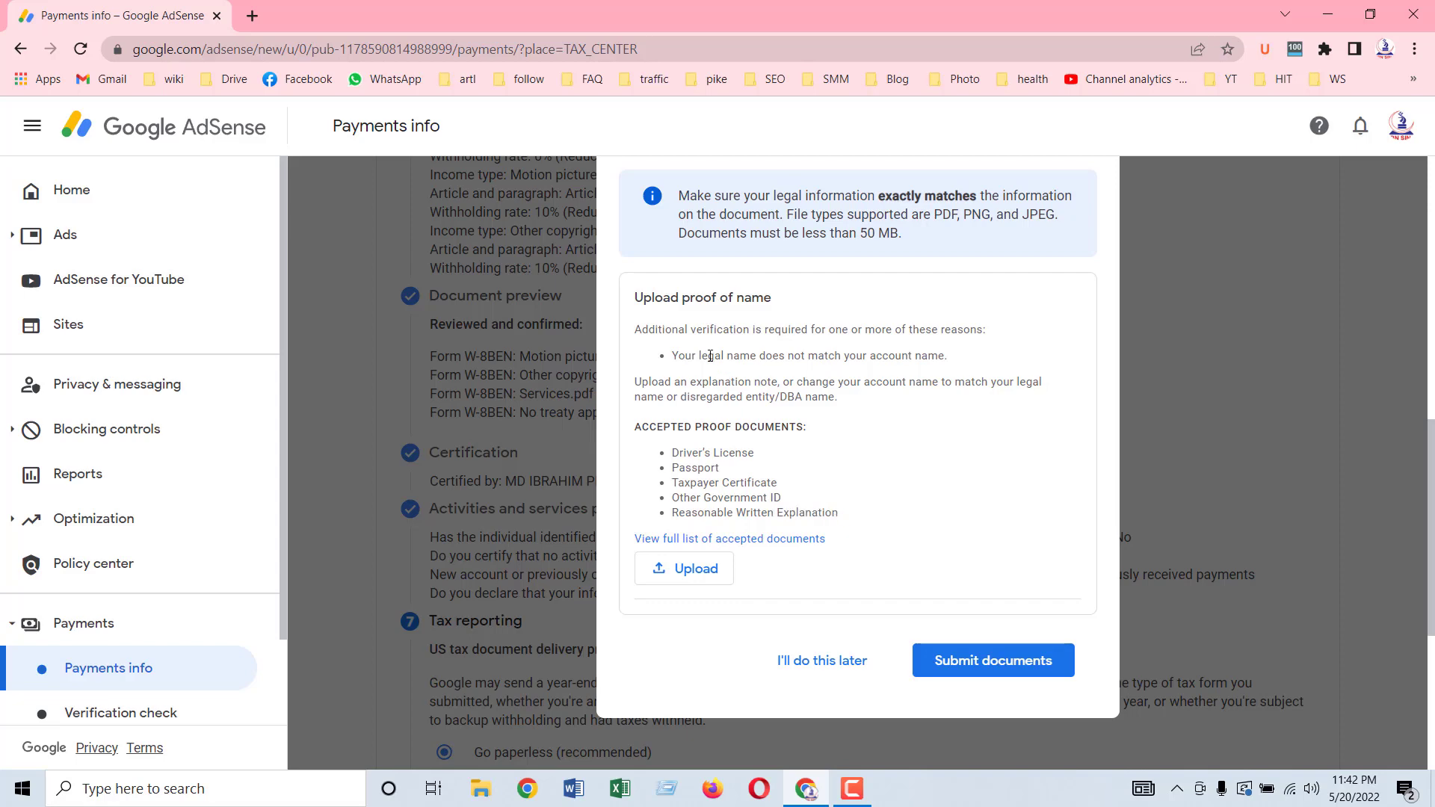
scroll(710, 355, "down", 1)
scroll(717, 367, "up", 1)
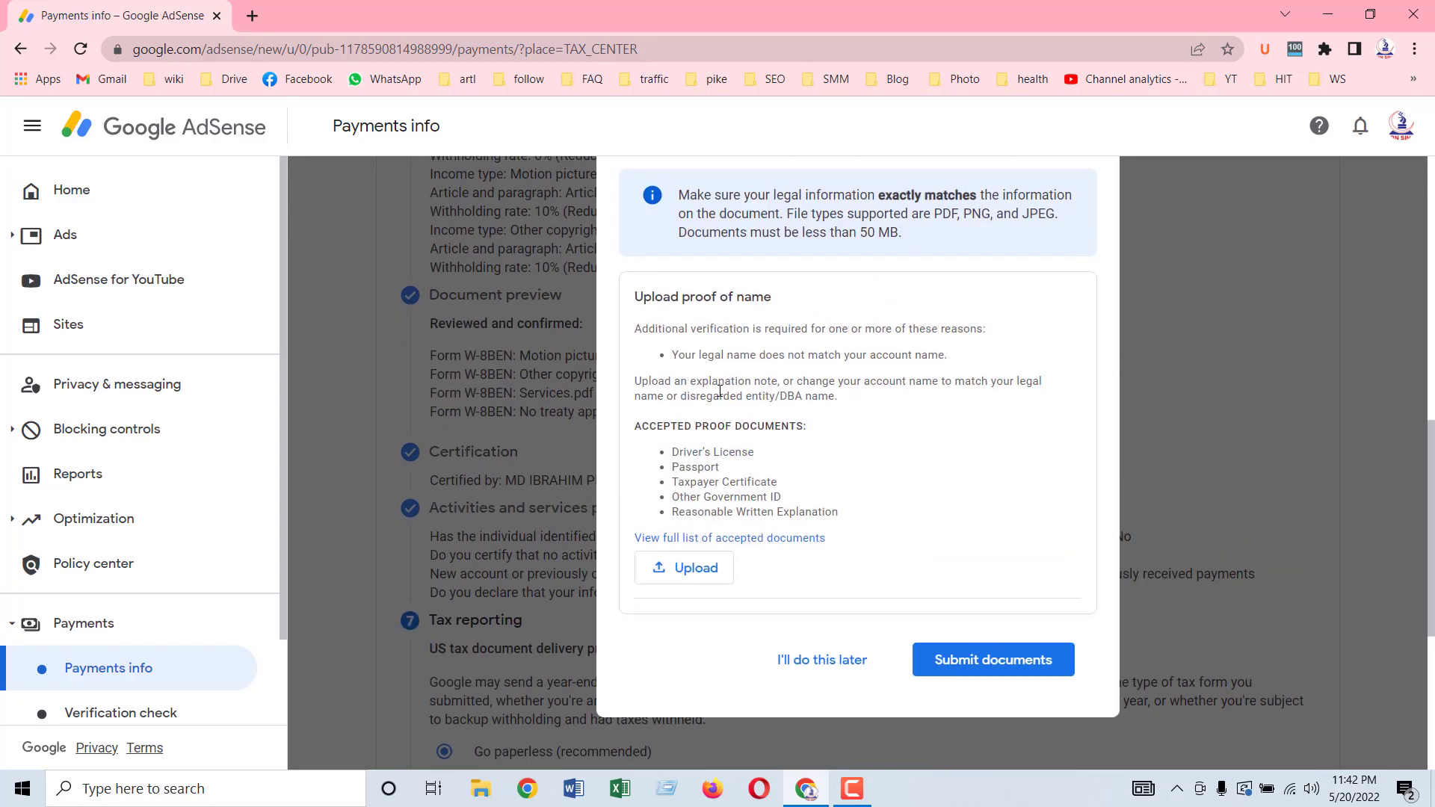
scroll(761, 384, "up", 1)
scroll(761, 383, "down", 1)
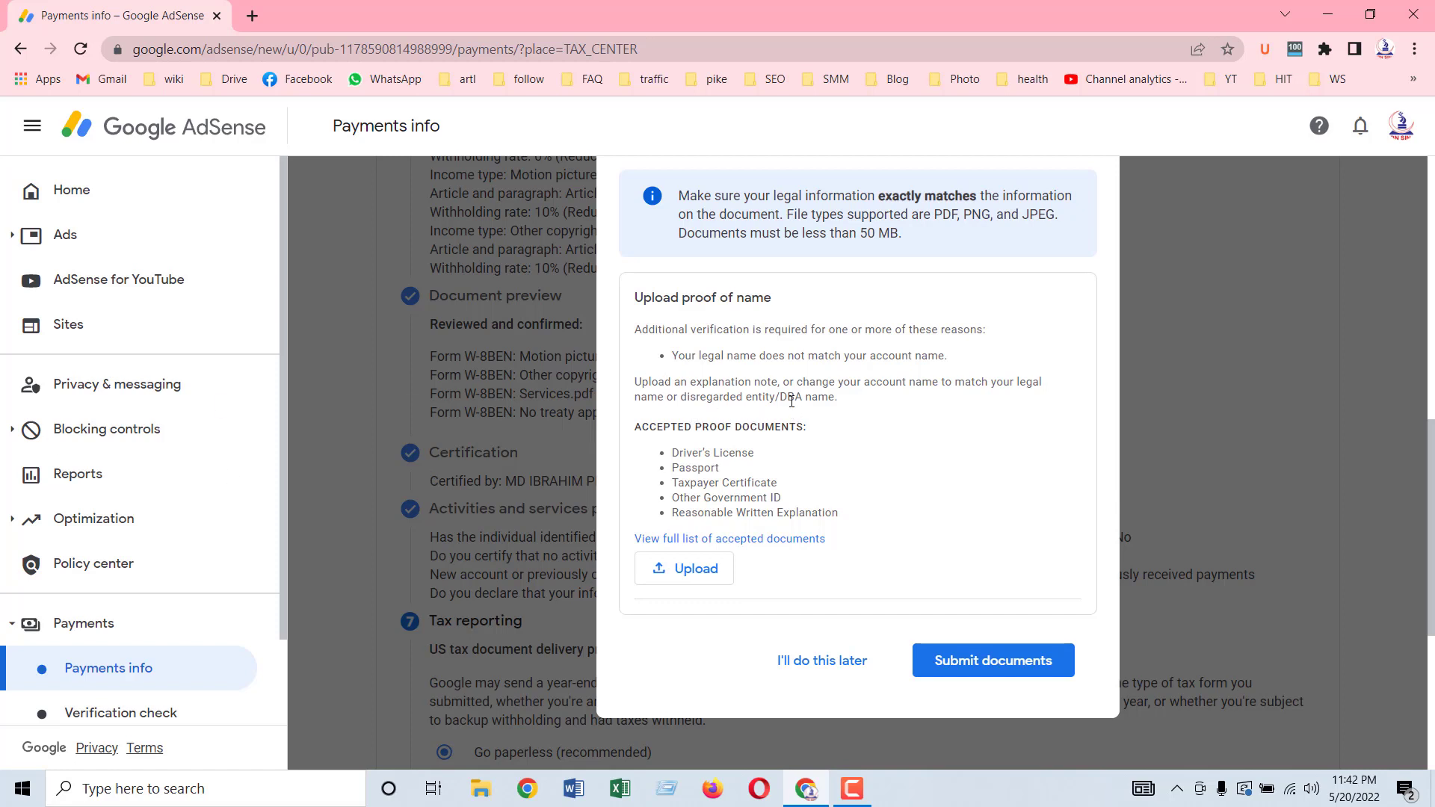
left_click_drag(675, 431, 817, 433)
left_click(710, 443)
left_click_drag(675, 446, 742, 514)
left_click(703, 529)
left_click(844, 717)
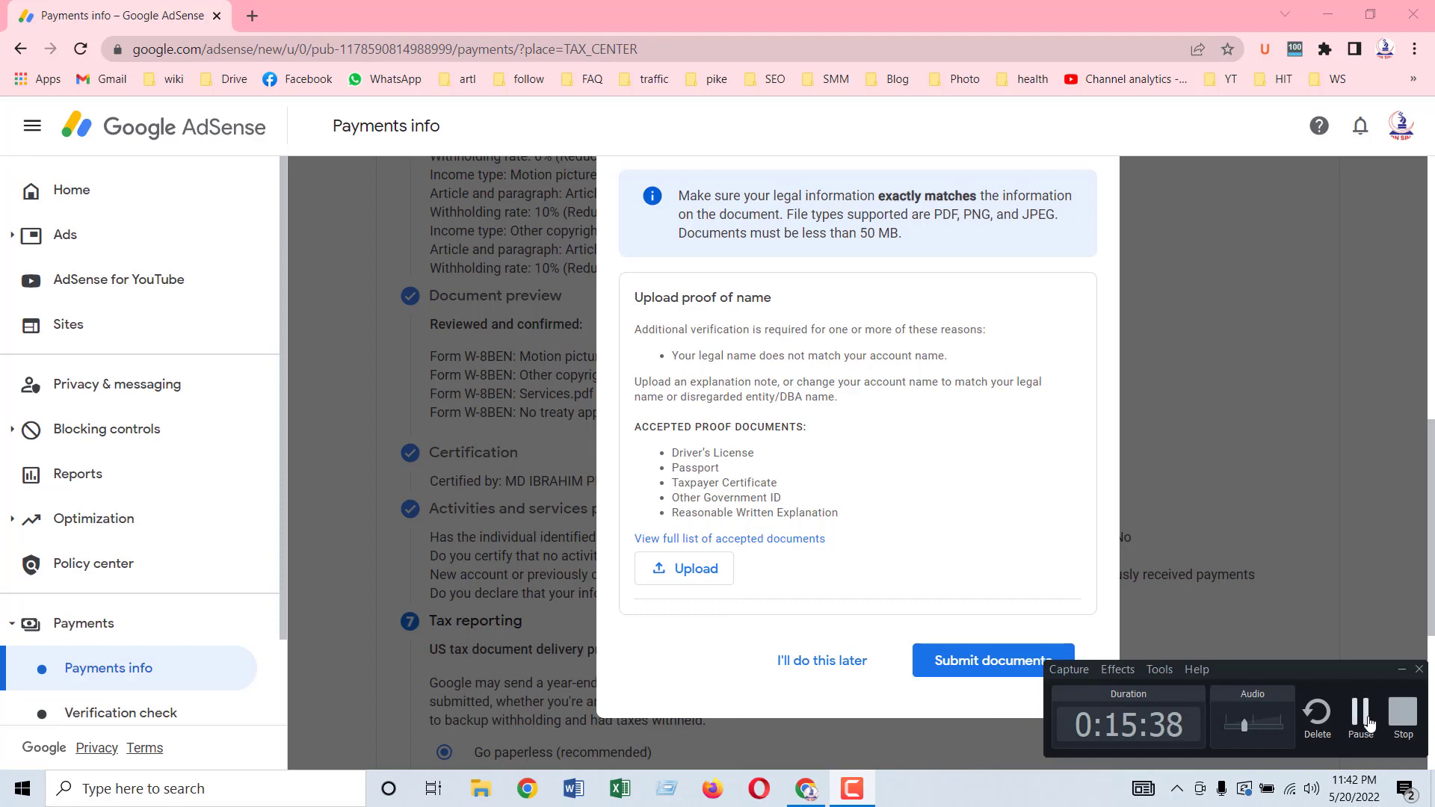
left_click(1369, 721)
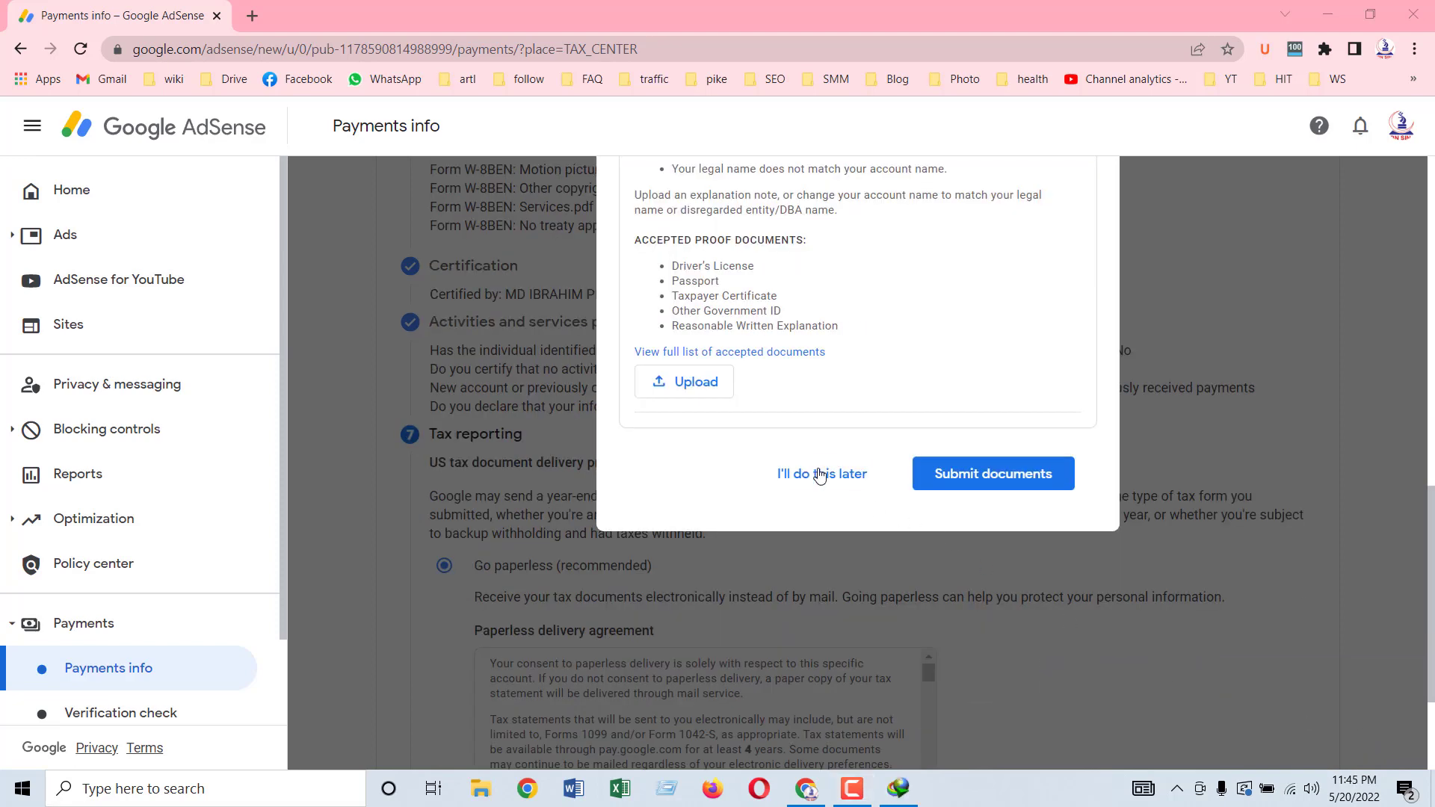
scroll(814, 464, "up", 1)
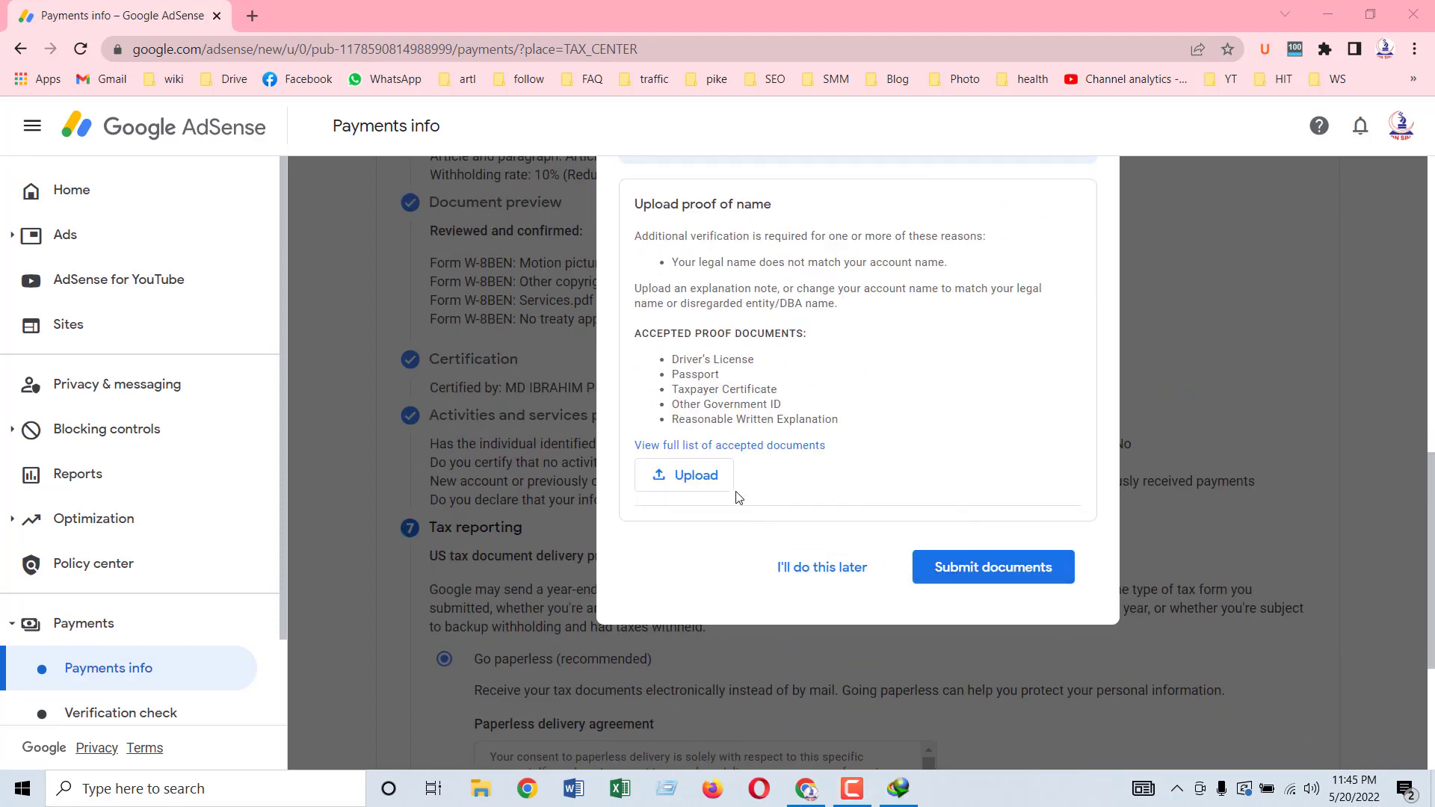
Step: Upload the taxpayer certificate PDF from the Desktop as proof of name and submit it
left_click(692, 480)
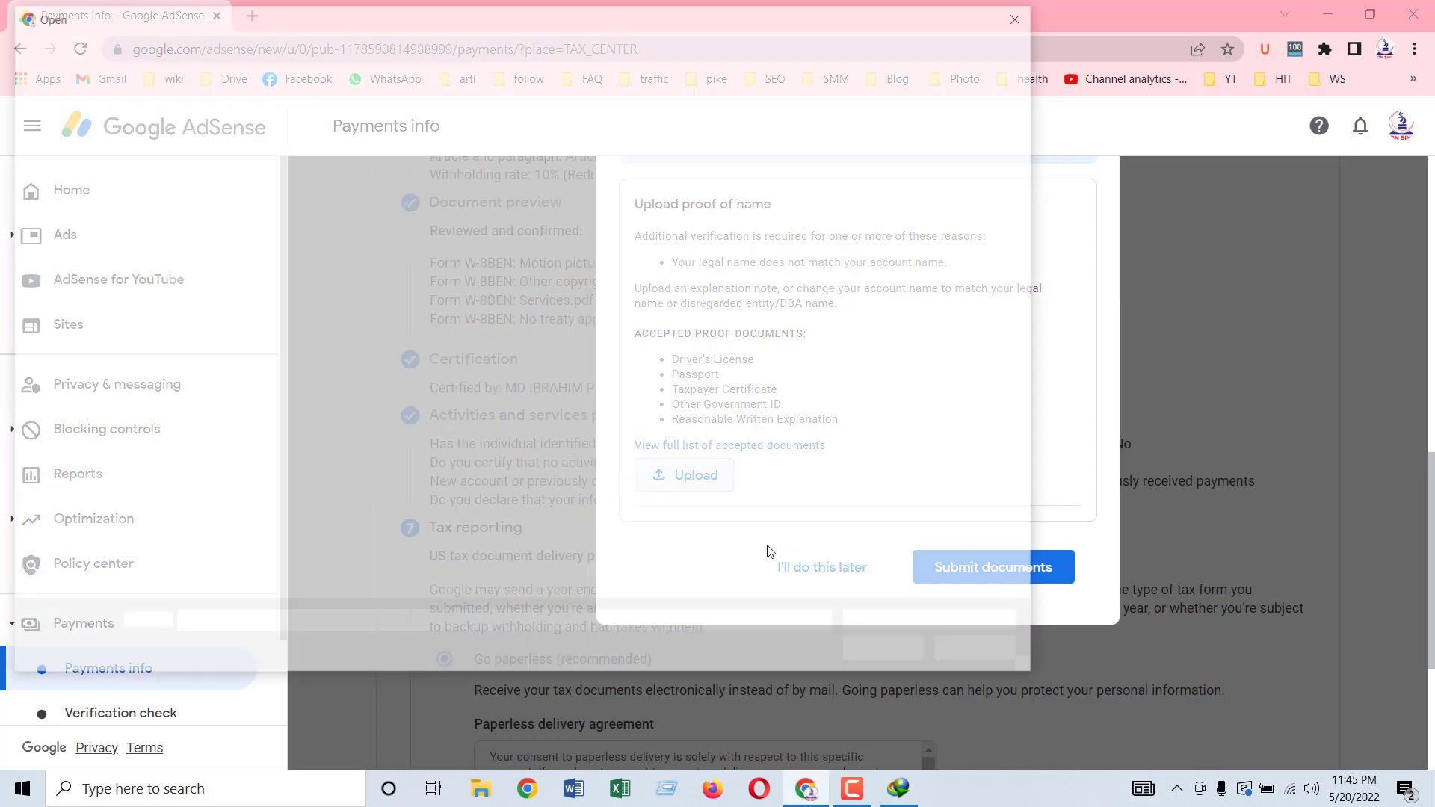
left_click(75, 149)
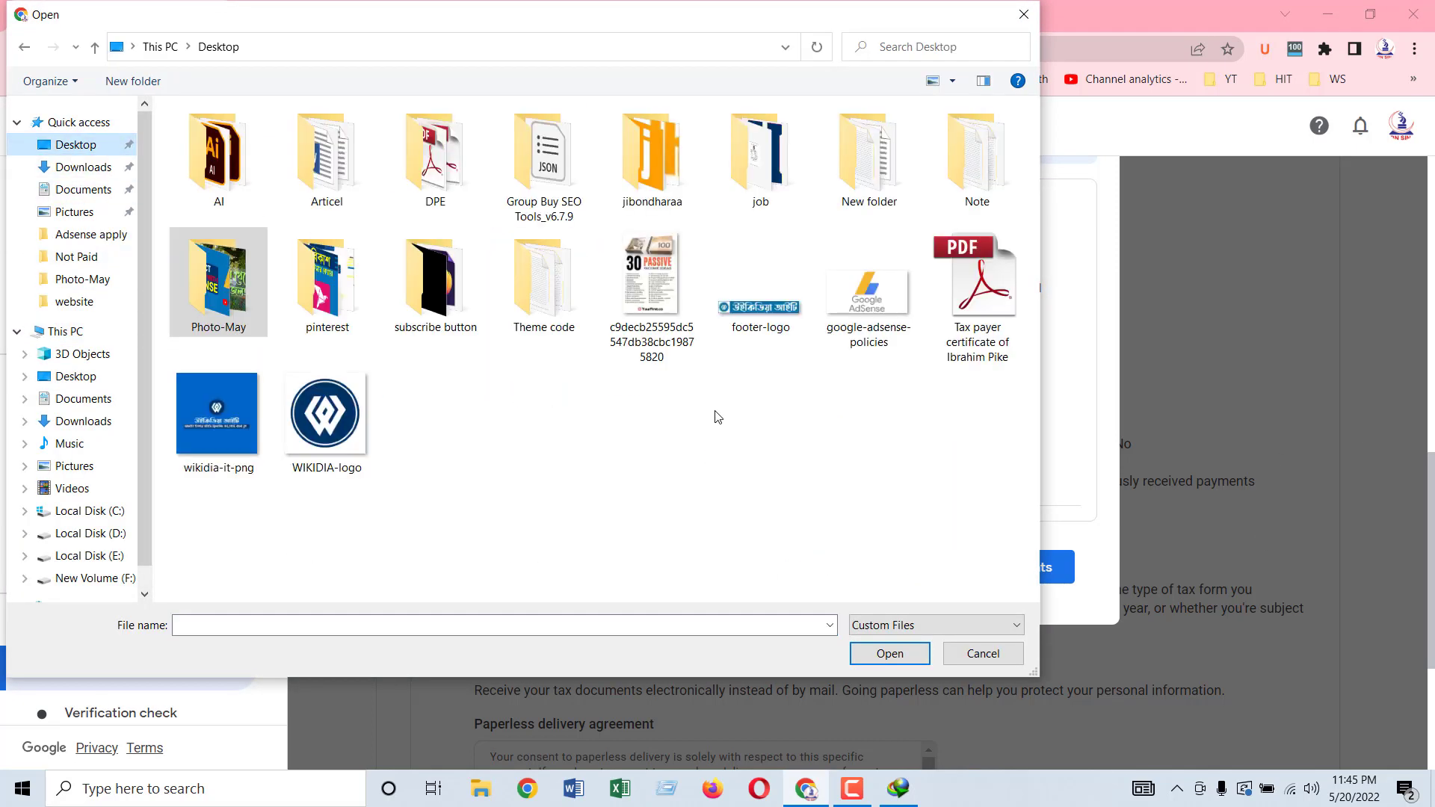
left_click(977, 287)
left_click(900, 652)
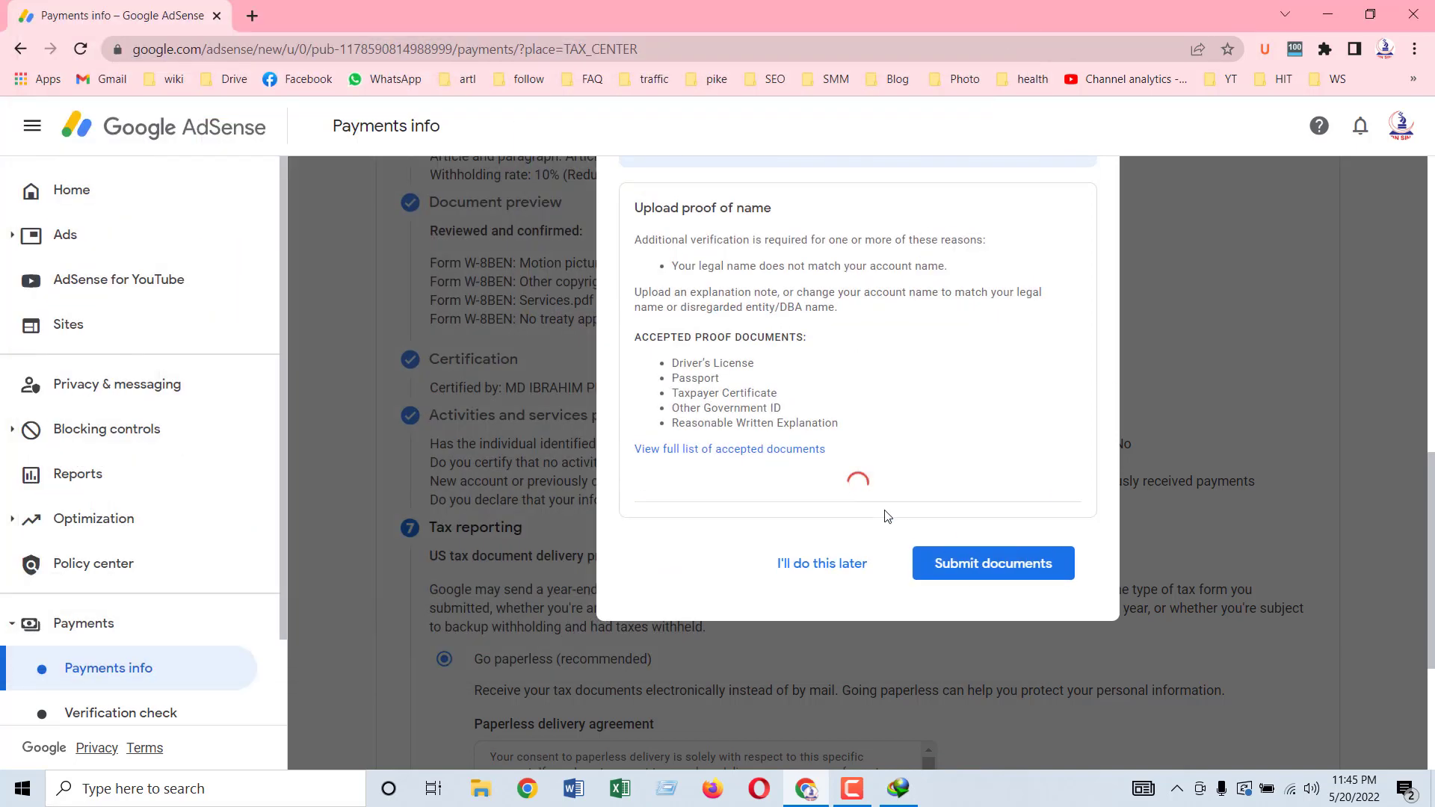
left_click(983, 586)
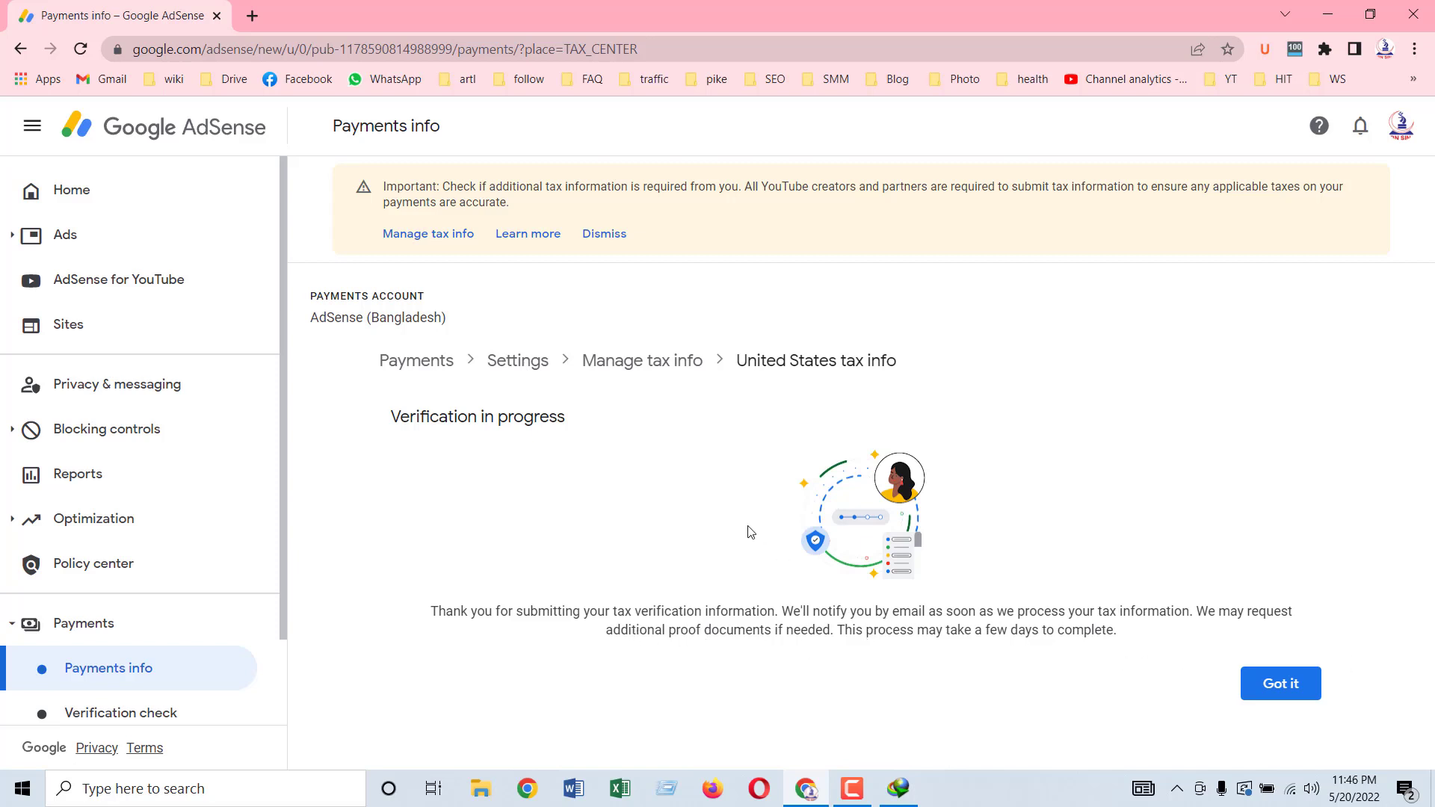
Step: Dismiss the verification notice and check that Form W-8BEN shows In review in Manage tax info
left_click(1275, 689)
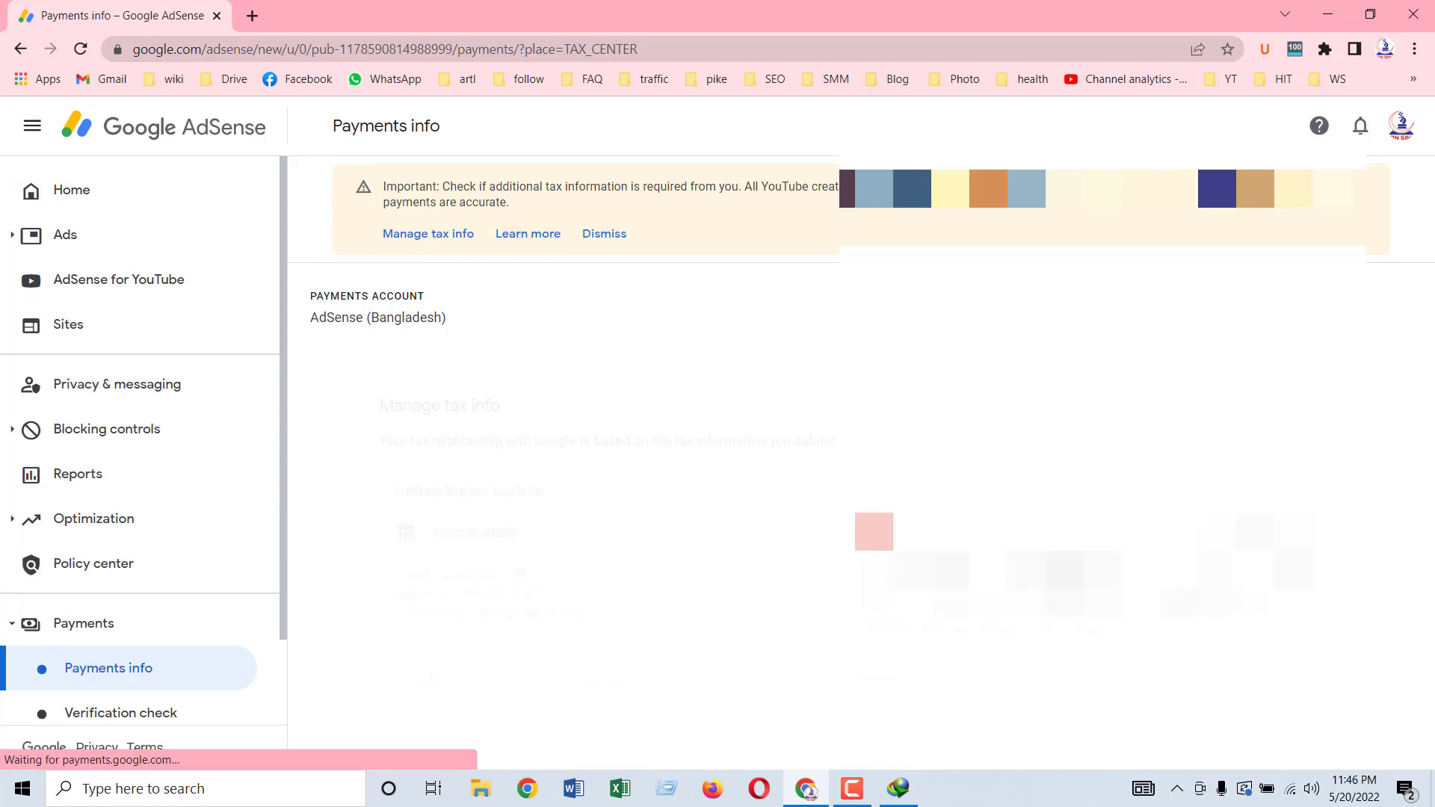
scroll(757, 520, "down", 2)
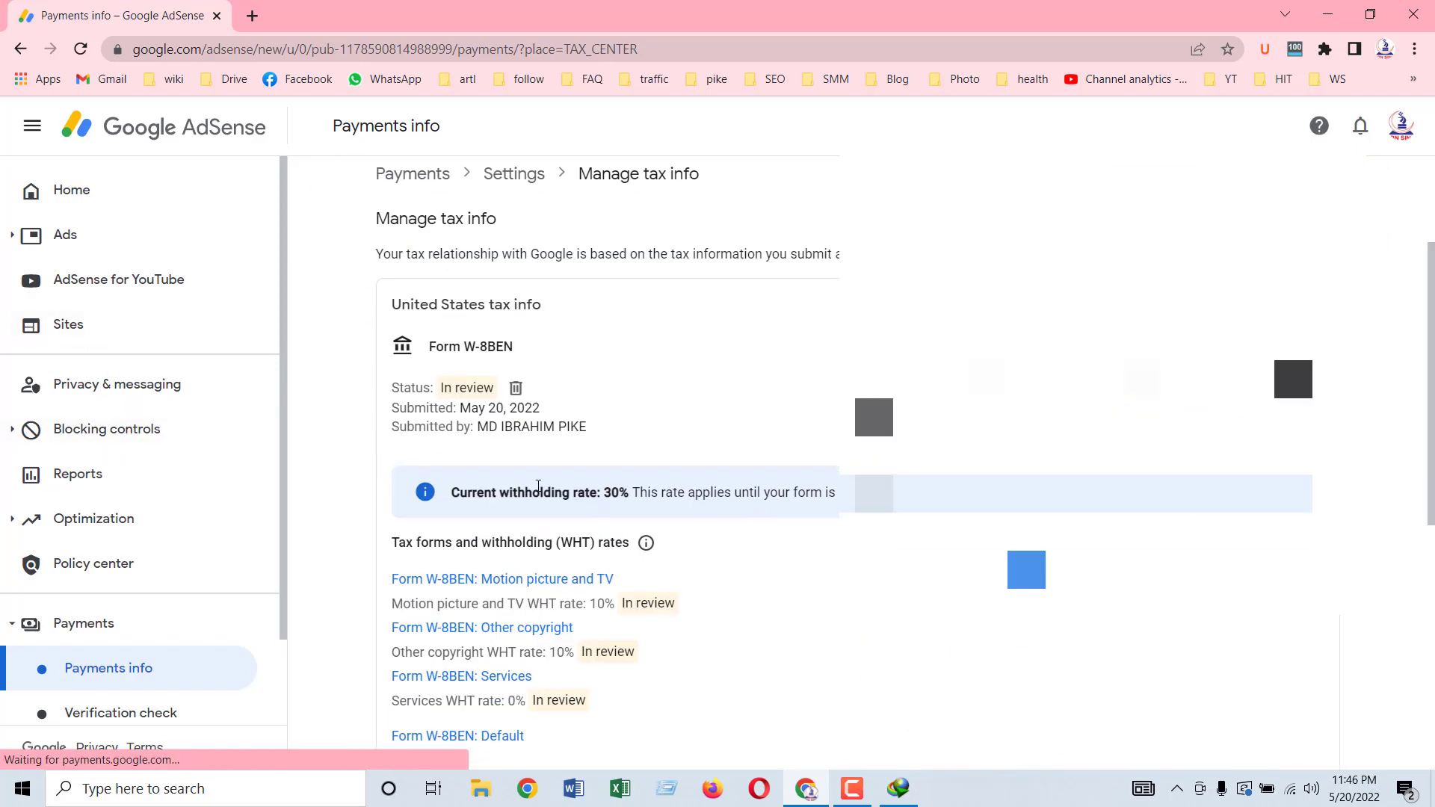
scroll(582, 437, "down", 2)
scroll(583, 437, "up", 2)
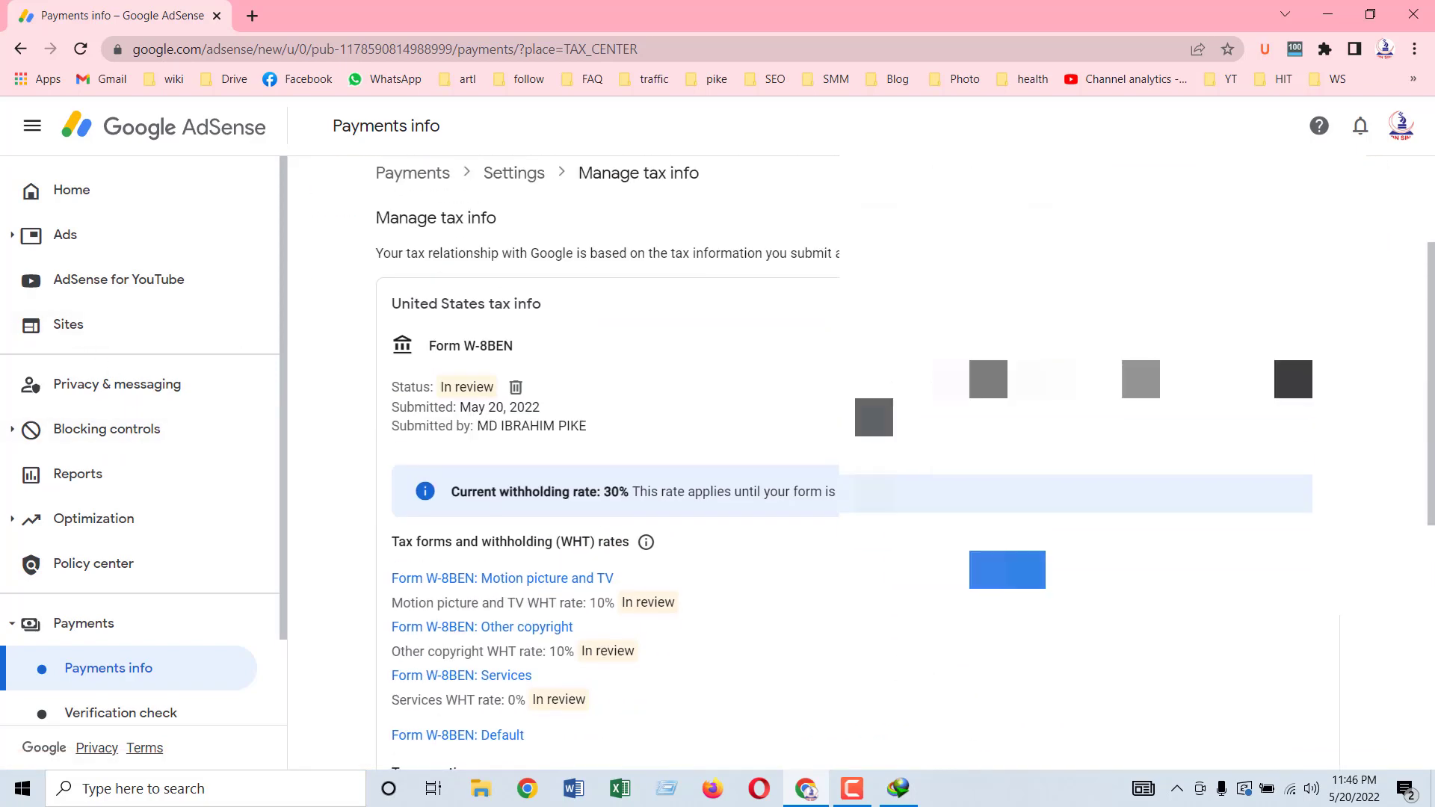
scroll(583, 437, "down", 2)
scroll(851, 463, "up", 3)
scroll(851, 464, "down", 7)
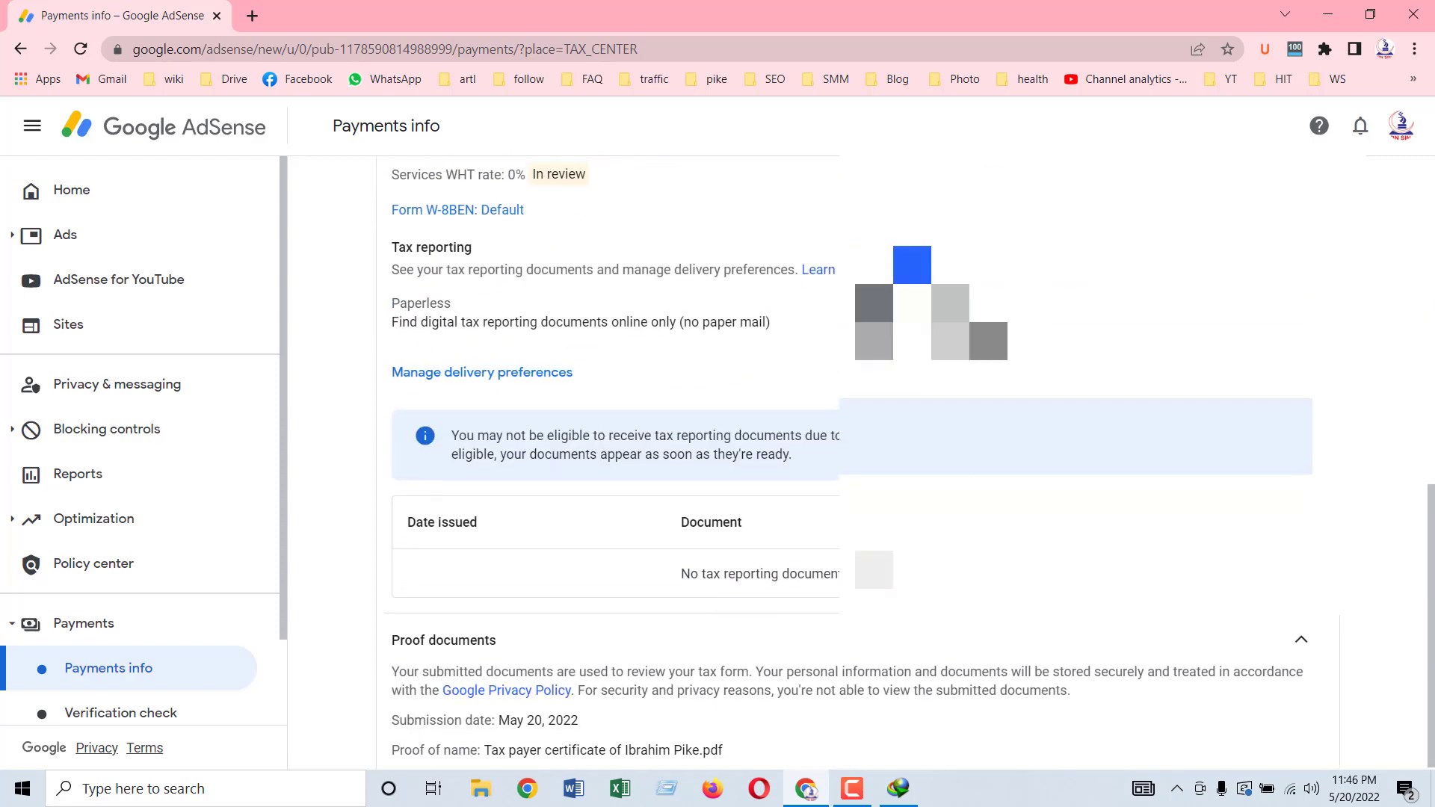
scroll(852, 463, "up", 3)
scroll(852, 463, "down", 1)
scroll(635, 355, "up", 1)
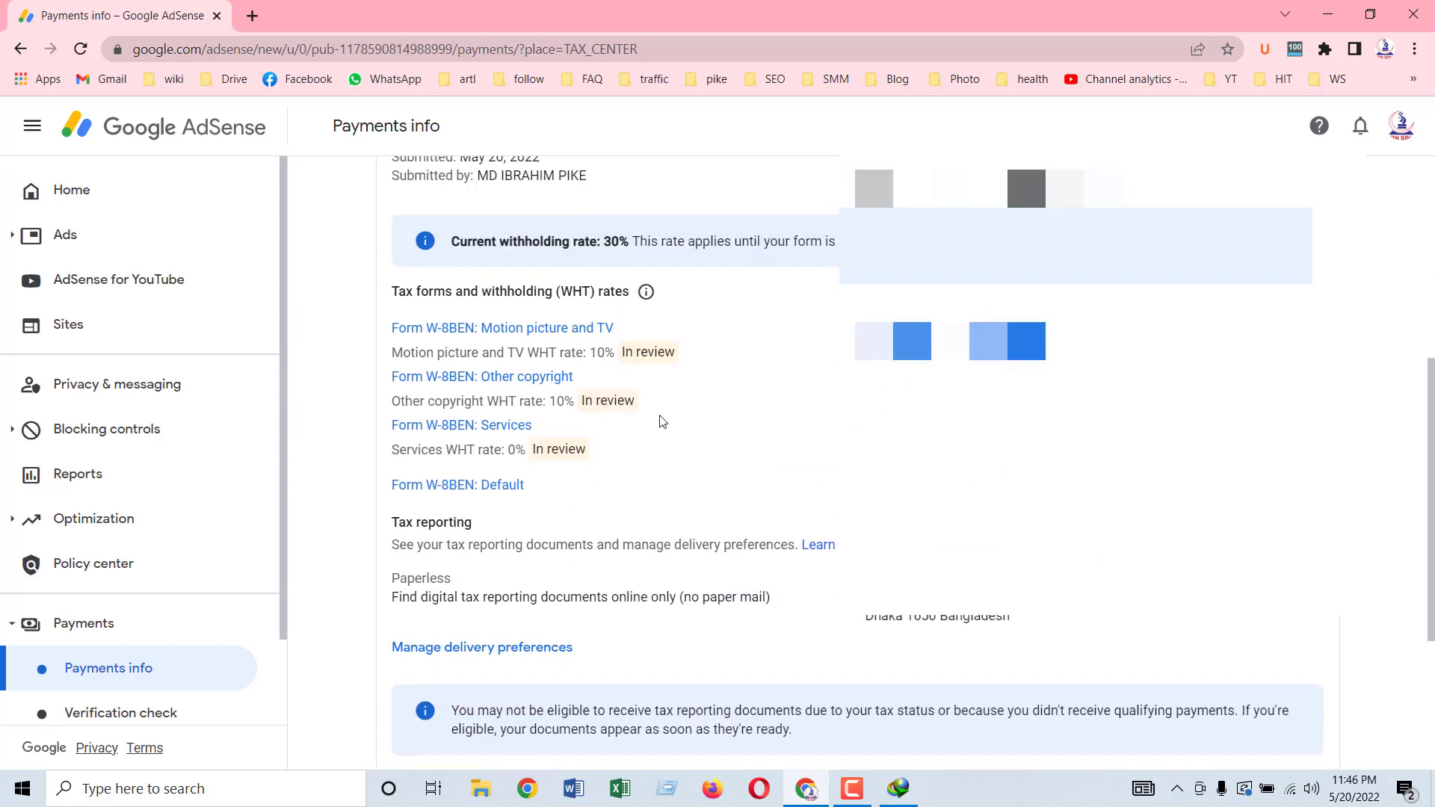
Step: Check the pending withholding rates, including 10% for Motion picture and TV royalties
left_click(655, 356)
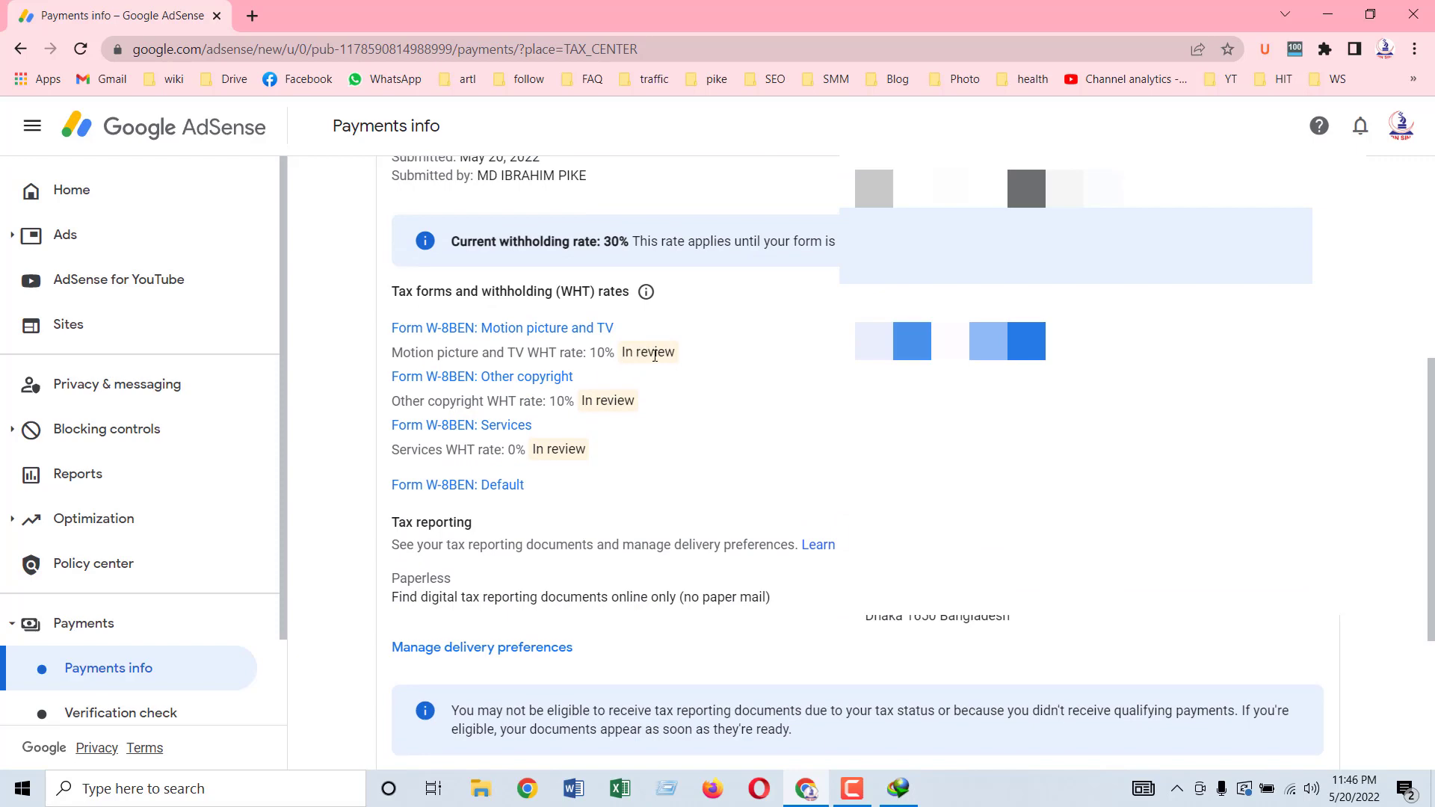
double_click(592, 353)
left_click(522, 448)
scroll(782, 446, "down", 3)
scroll(782, 447, "up", 5)
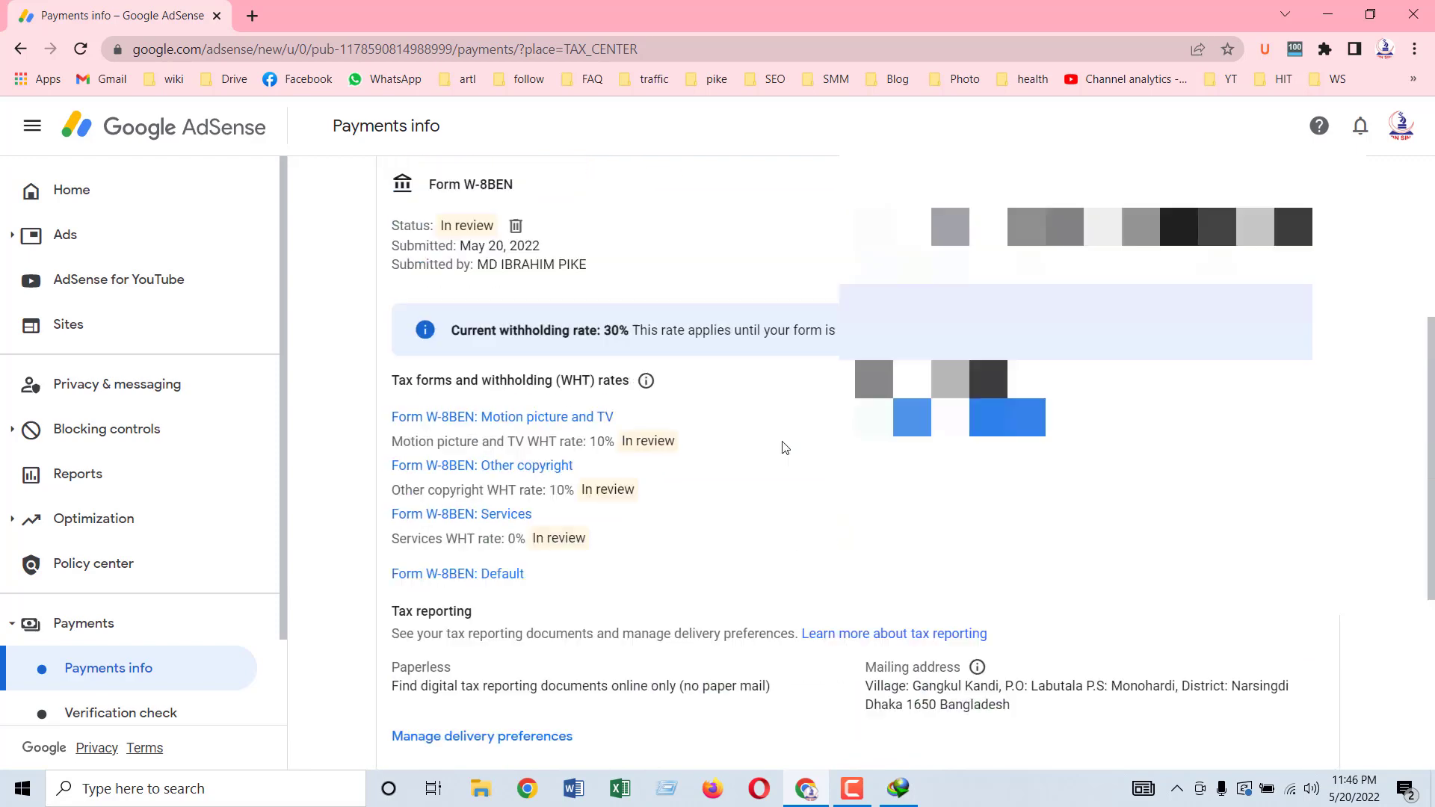
left_click_drag(409, 447, 760, 452)
left_click(736, 463)
left_click_drag(401, 496, 635, 499)
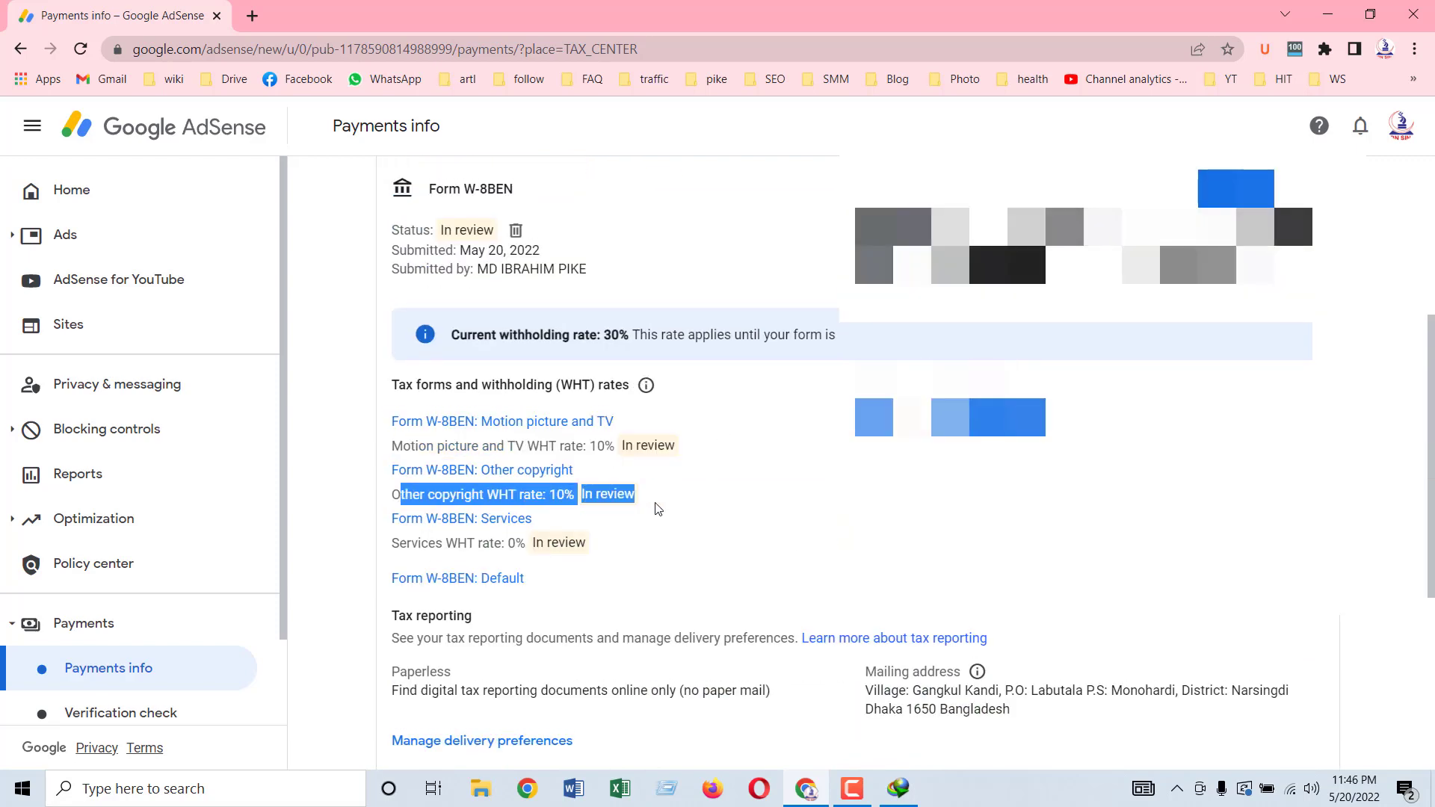
left_click(634, 500)
scroll(672, 508, "up", 5)
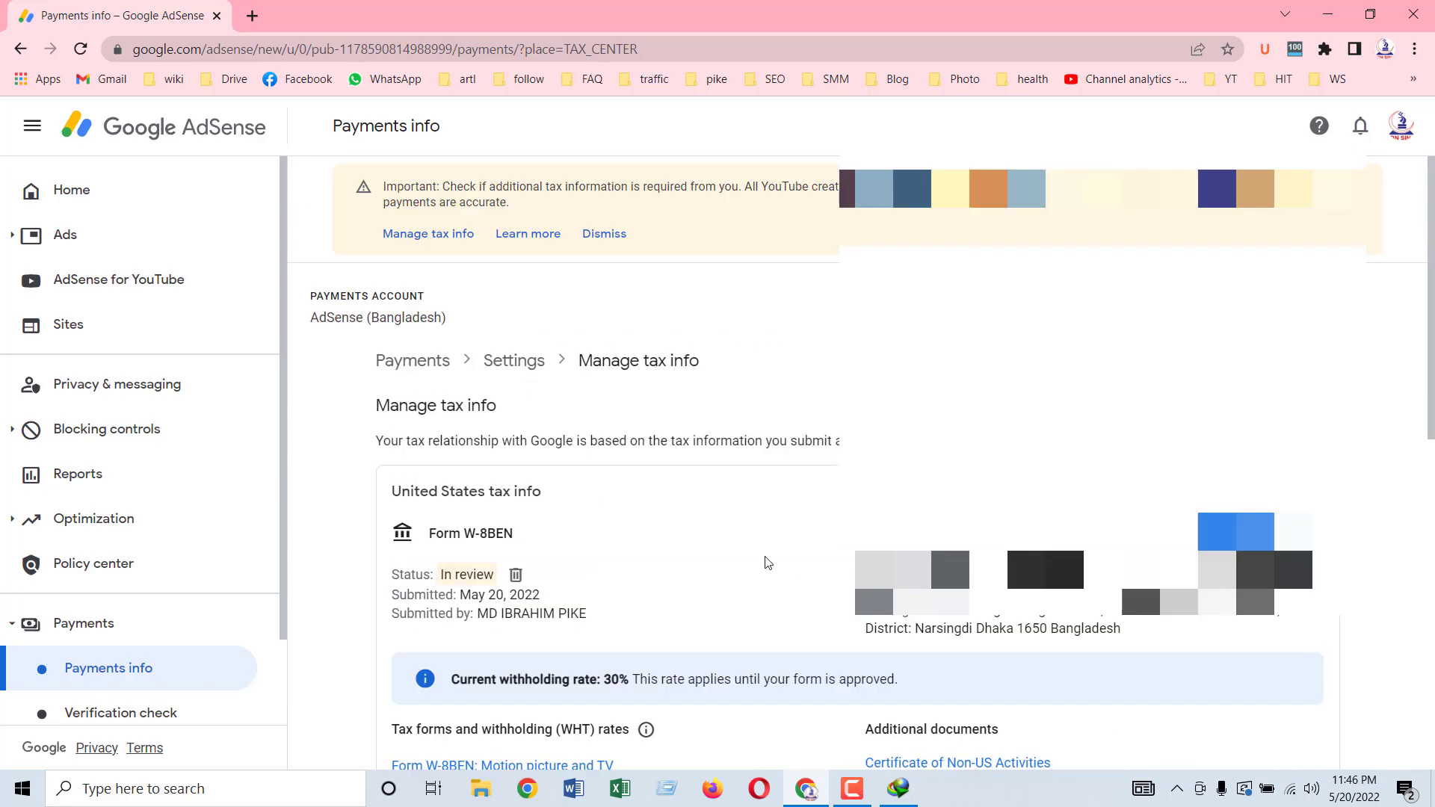
scroll(683, 568, "down", 5)
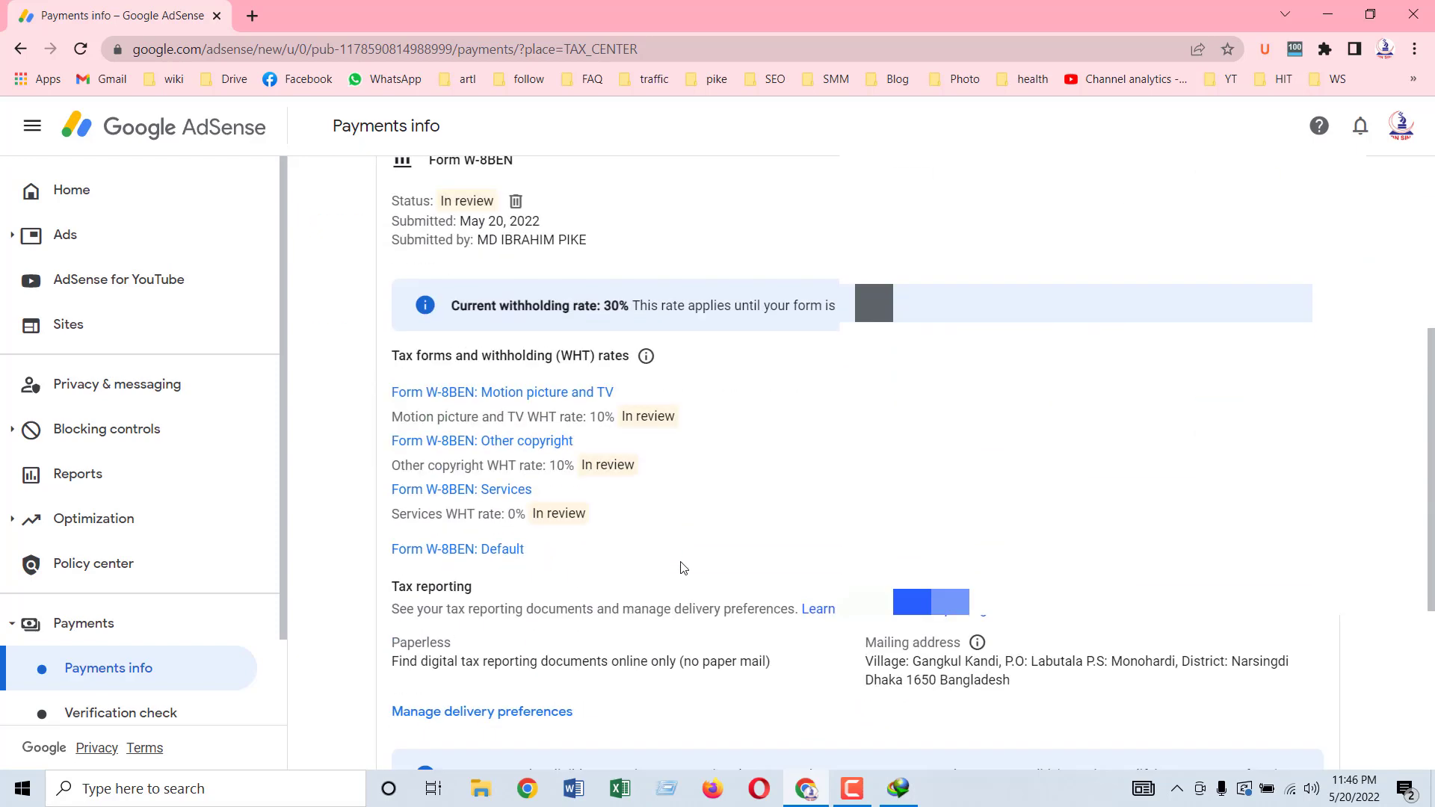
scroll(682, 568, "down", 4)
scroll(682, 568, "up", 5)
scroll(682, 567, "up", 3)
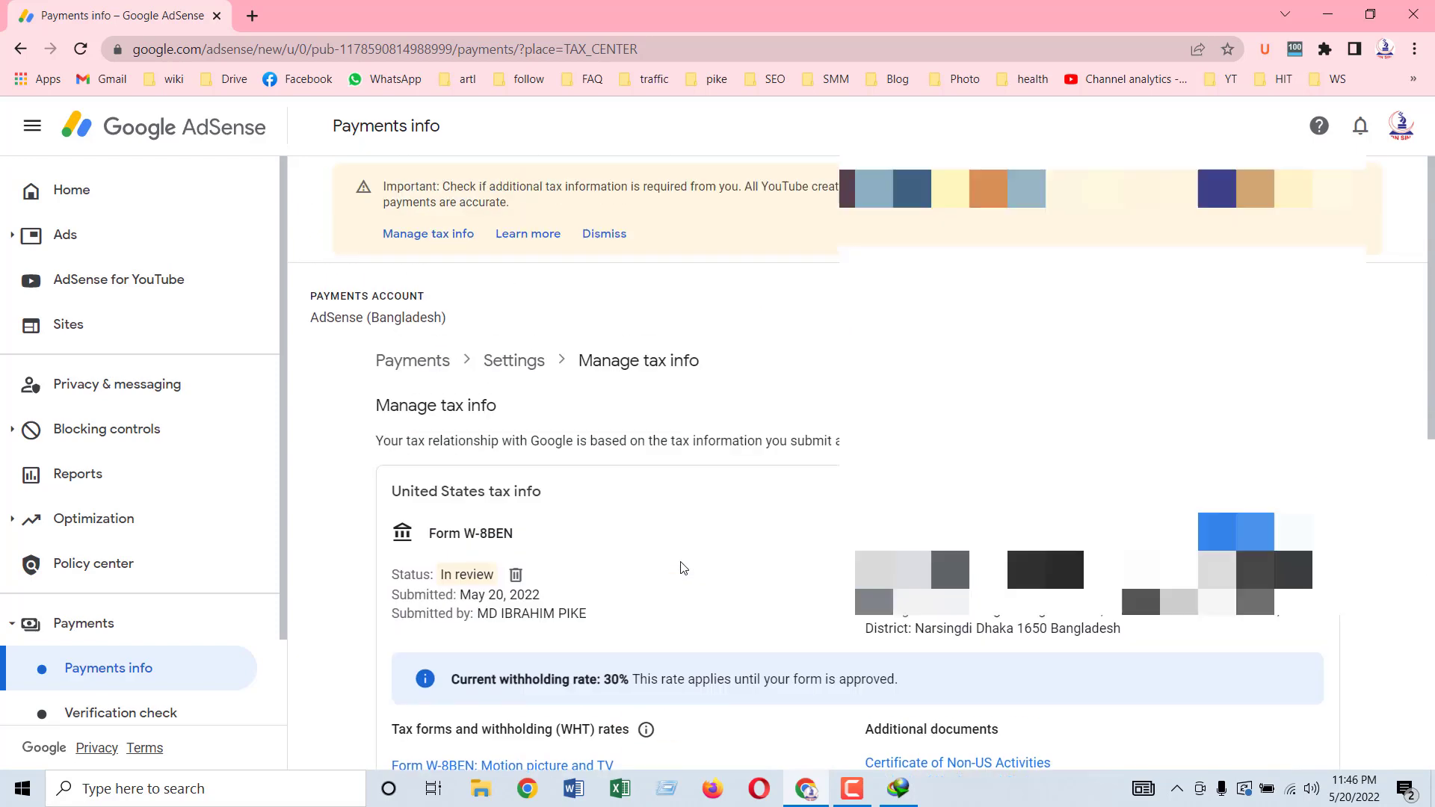